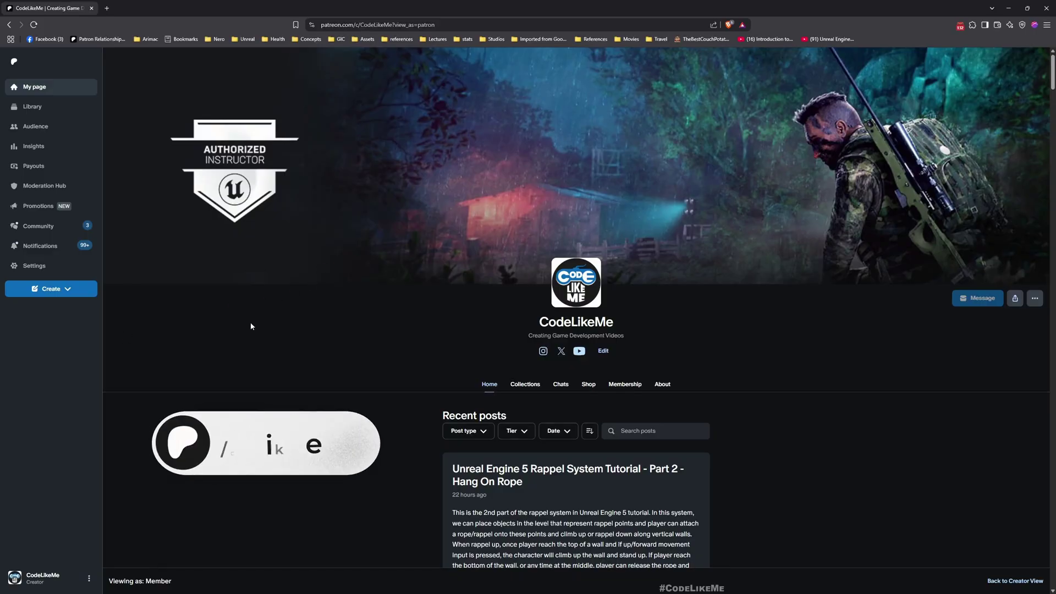
{"action": "scroll", "coordinate": [251, 325], "scroll_direction": "down", "scroll_amount": 3}
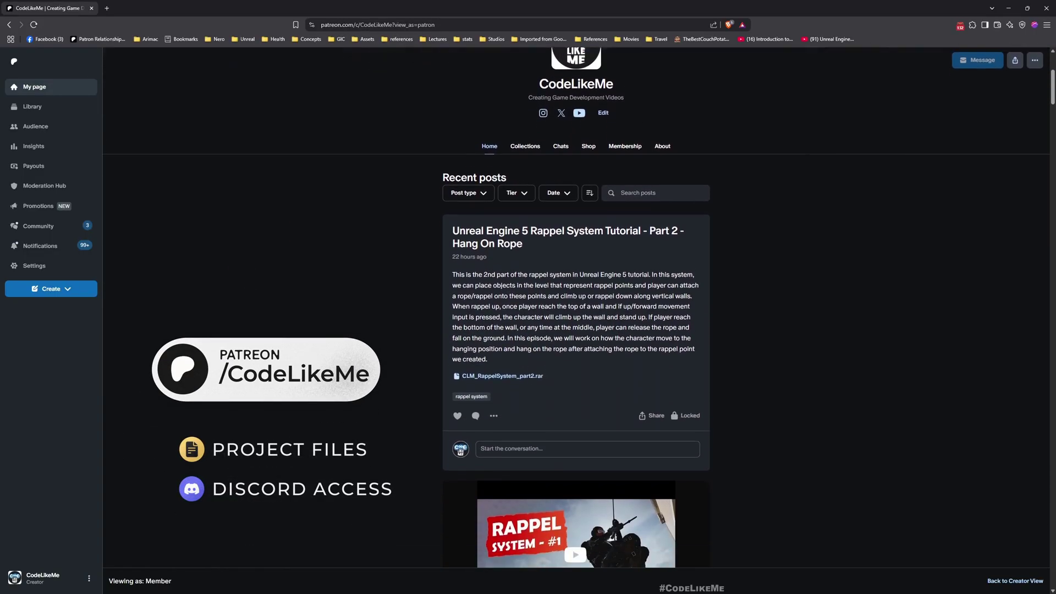
{"action": "scroll", "coordinate": [576, 330], "scroll_direction": "down", "scroll_amount": 4}
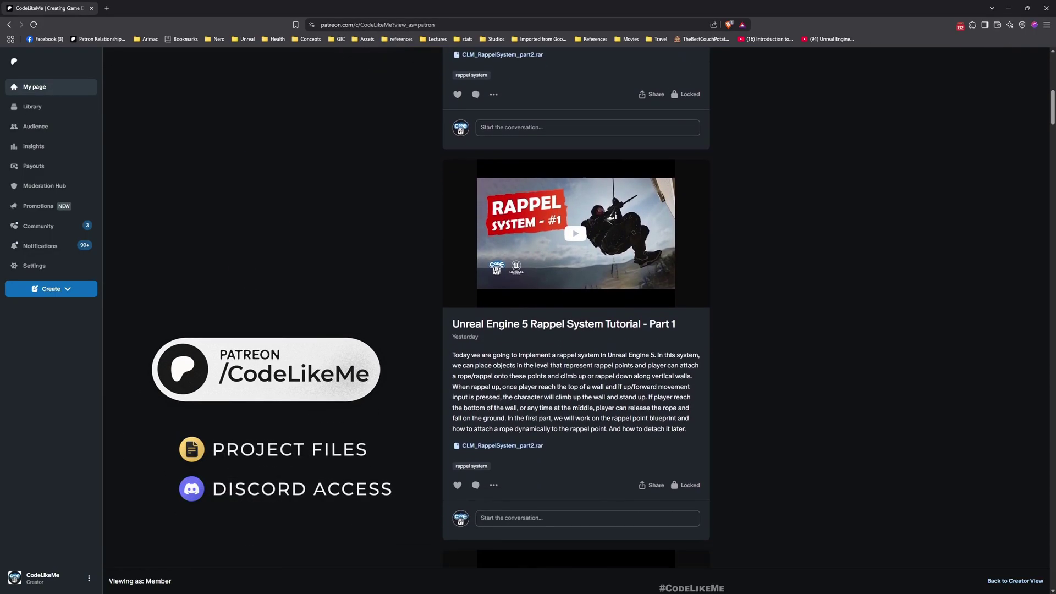
{"action": "scroll", "coordinate": [576, 331], "scroll_direction": "down", "scroll_amount": 4}
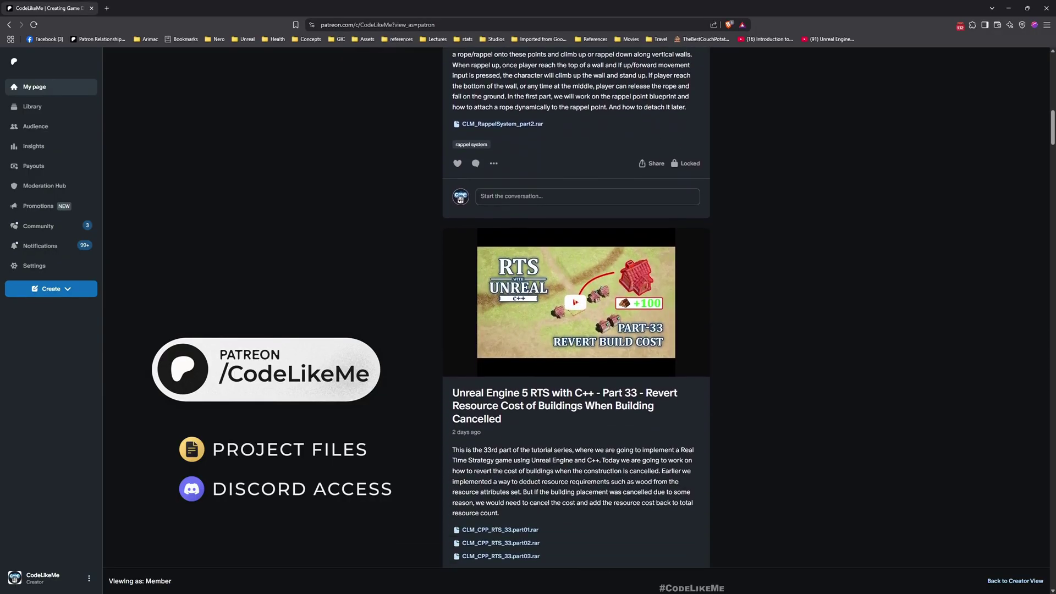
{"action": "scroll", "coordinate": [576, 330], "scroll_direction": "down", "scroll_amount": 1}
{"action": "scroll", "coordinate": [576, 330], "scroll_direction": "down", "scroll_amount": 1}
{"action": "scroll", "coordinate": [576, 330], "scroll_direction": "down", "scroll_amount": 1}
{"action": "scroll", "coordinate": [576, 330], "scroll_direction": "down", "scroll_amount": 1}
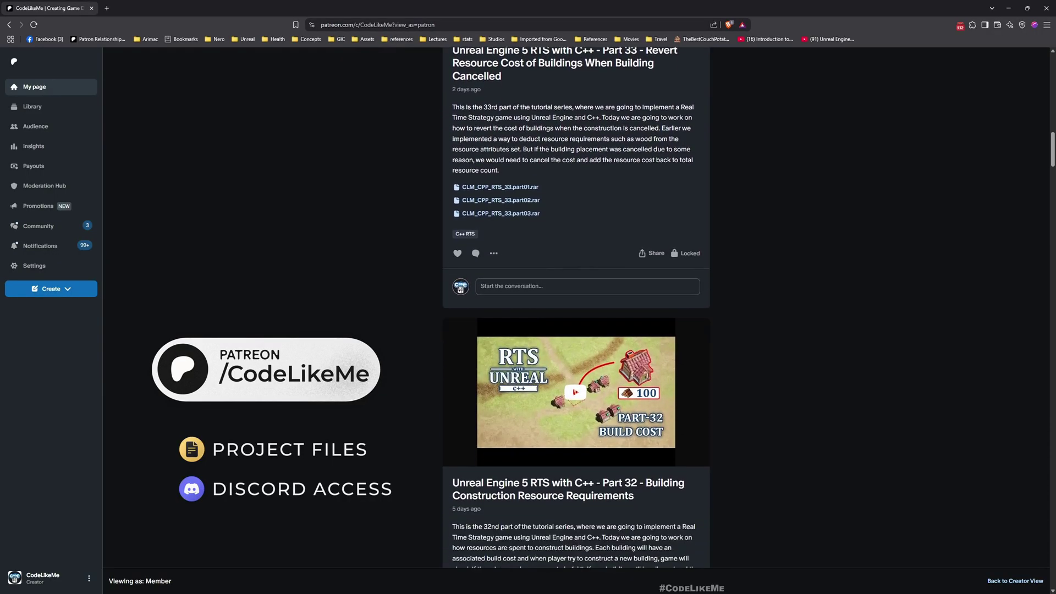
{"action": "scroll", "coordinate": [576, 330], "scroll_direction": "down", "scroll_amount": 1}
{"action": "scroll", "coordinate": [576, 330], "scroll_direction": "down", "scroll_amount": 1}
{"action": "scroll", "coordinate": [576, 330], "scroll_direction": "down", "scroll_amount": 1}
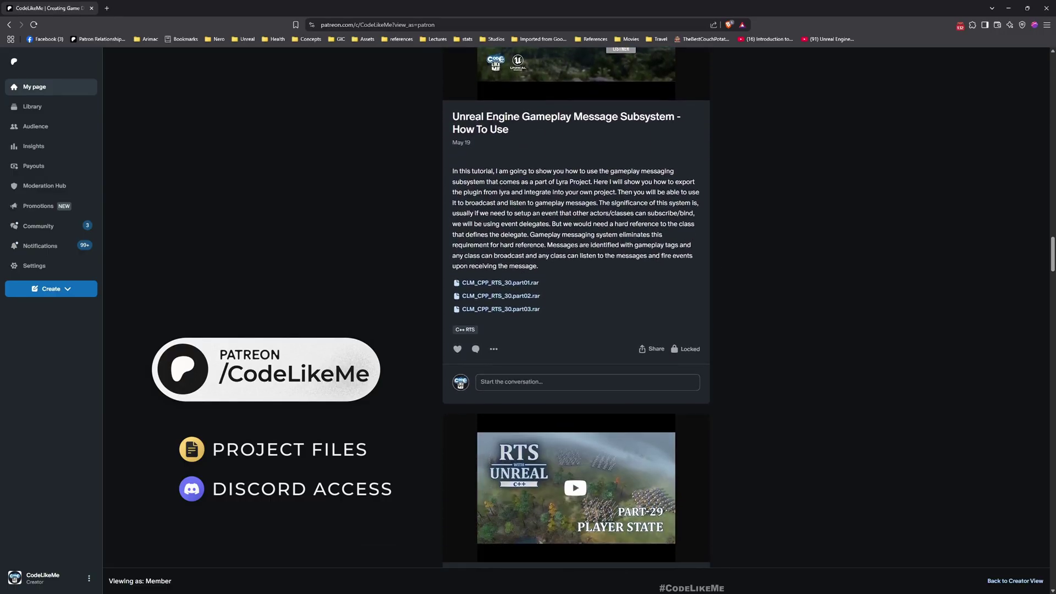
{"action": "scroll", "coordinate": [576, 330], "scroll_direction": "down", "scroll_amount": 2}
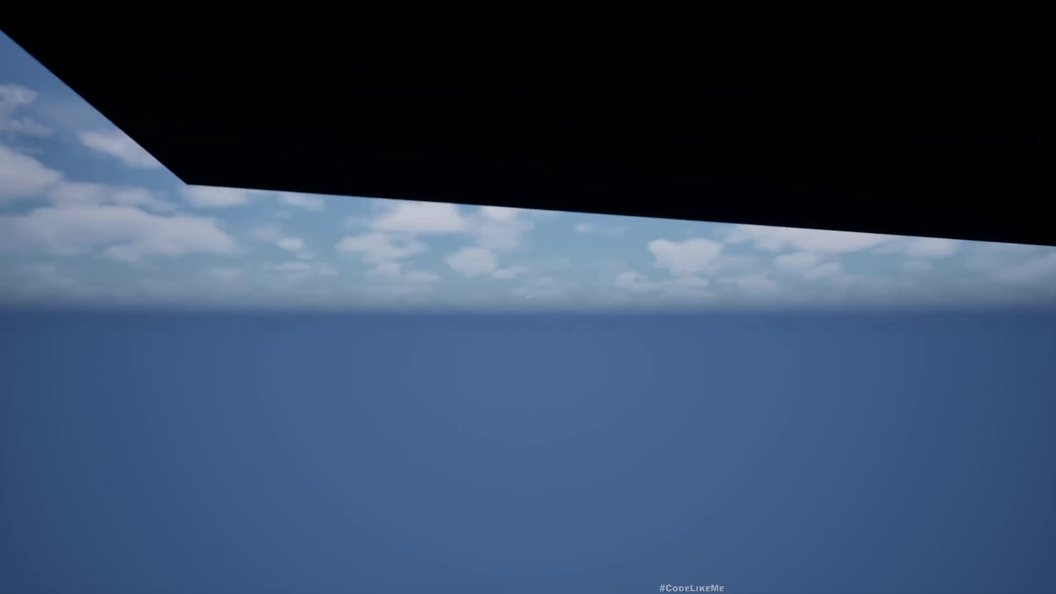
End the in-game test and switch to the BP_FirstPersonCharacter blueprint
{"action": "key", "text": "Escape"}
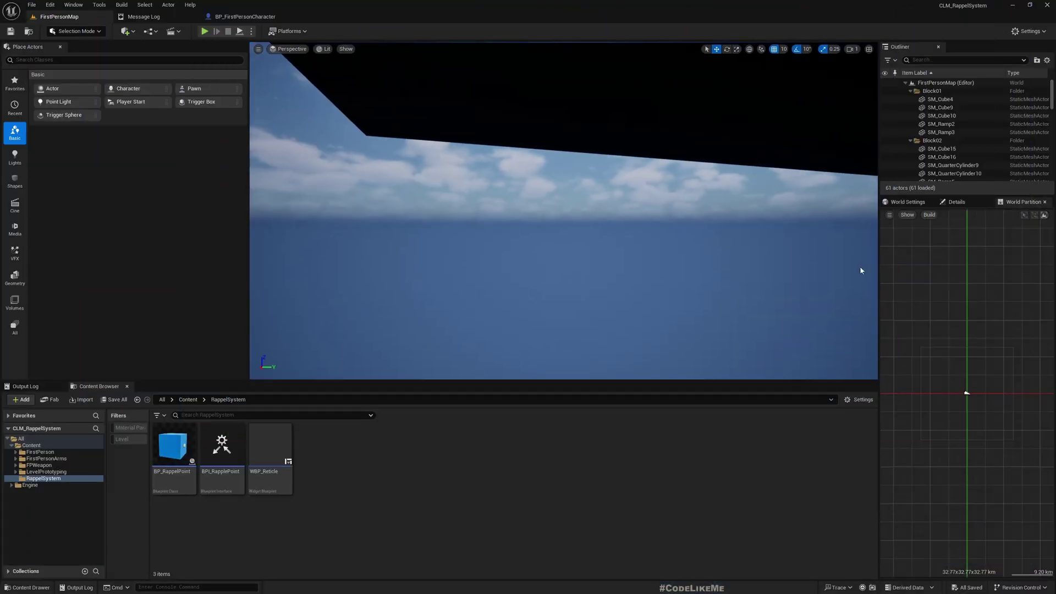
{"action": "mouse_move", "coordinate": [860, 270]}
{"action": "right_mouse_down"}
{"action": "mouse_move", "coordinate": [561, 207]}
{"action": "mouse_move", "coordinate": [475, 249]}
{"action": "right_mouse_up"}
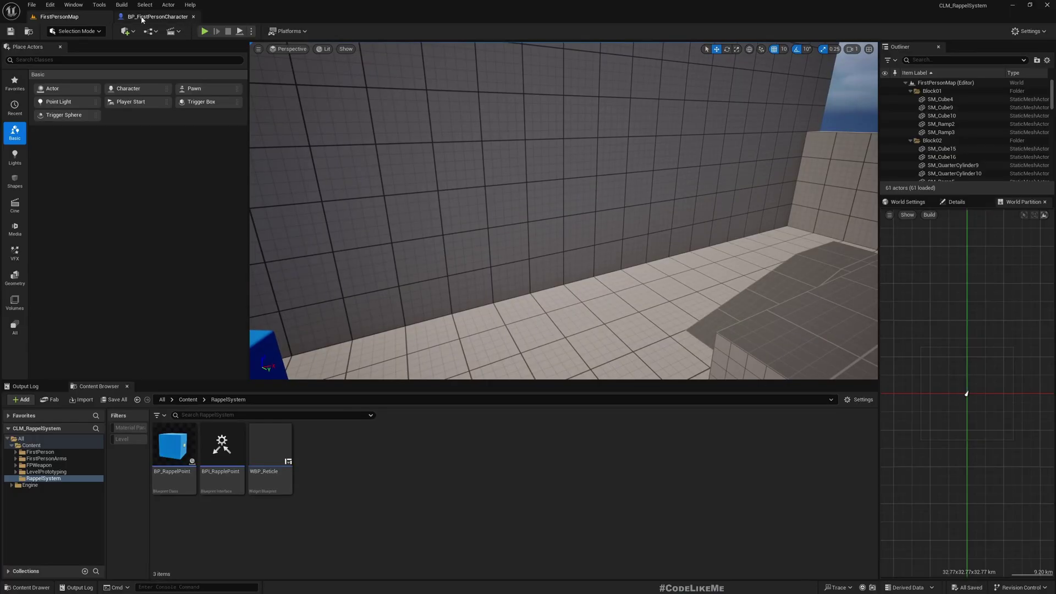
{"action": "left_click", "coordinate": [153, 17]}
{"action": "scroll", "coordinate": [356, 272], "scroll_direction": "down", "scroll_amount": 3}
{"action": "scroll", "coordinate": [408, 298], "scroll_direction": "up", "scroll_amount": 3}
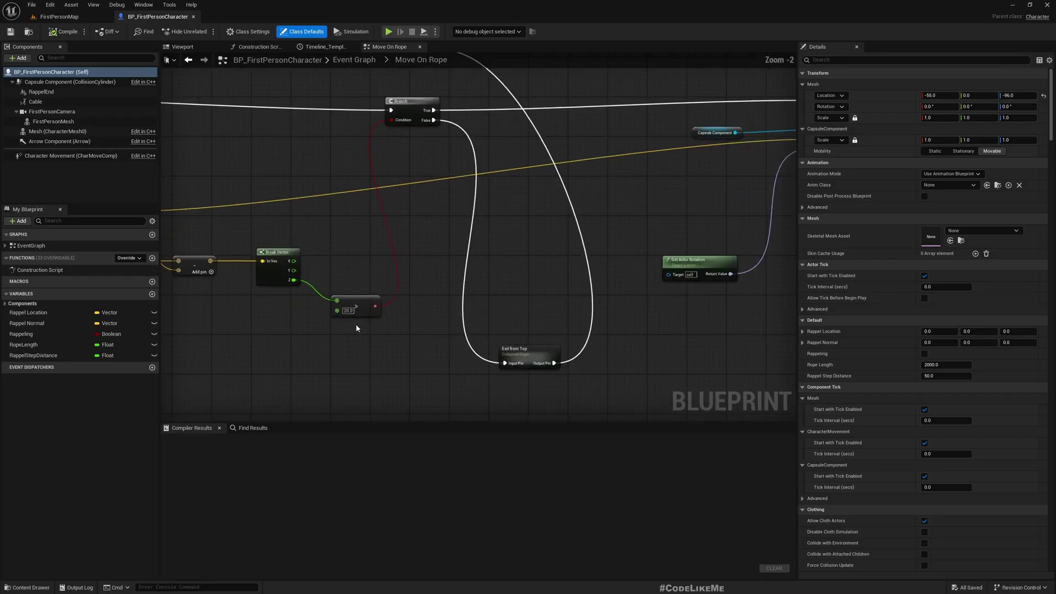
Review the Move On Rope comparison and vector math nodes, nudging the >20.0 node up
{"action": "right_click_drag", "start_coordinate": [314, 330], "coordinate": [405, 358]}
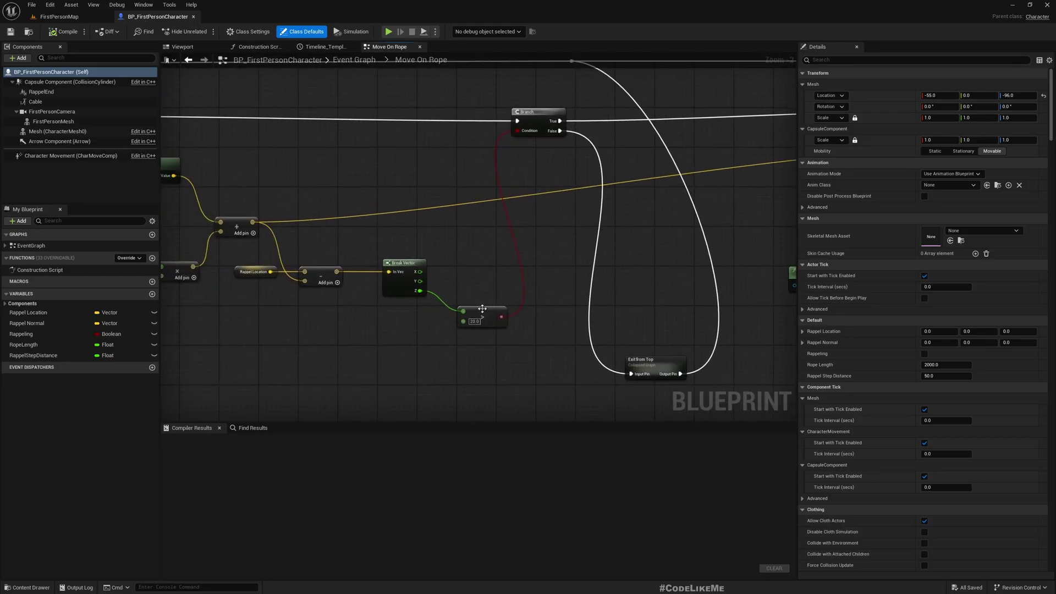
{"action": "left_click_drag", "start_coordinate": [481, 312], "coordinate": [483, 291]}
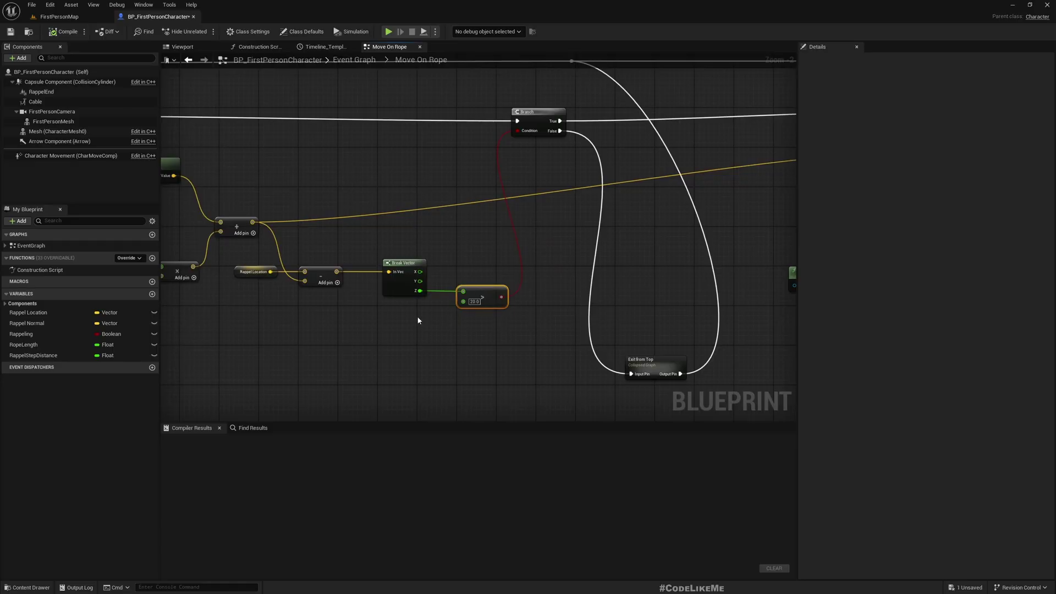
{"action": "scroll", "coordinate": [417, 320], "scroll_direction": "down", "scroll_amount": 3}
{"action": "right_click_drag", "start_coordinate": [341, 288], "coordinate": [536, 268]}
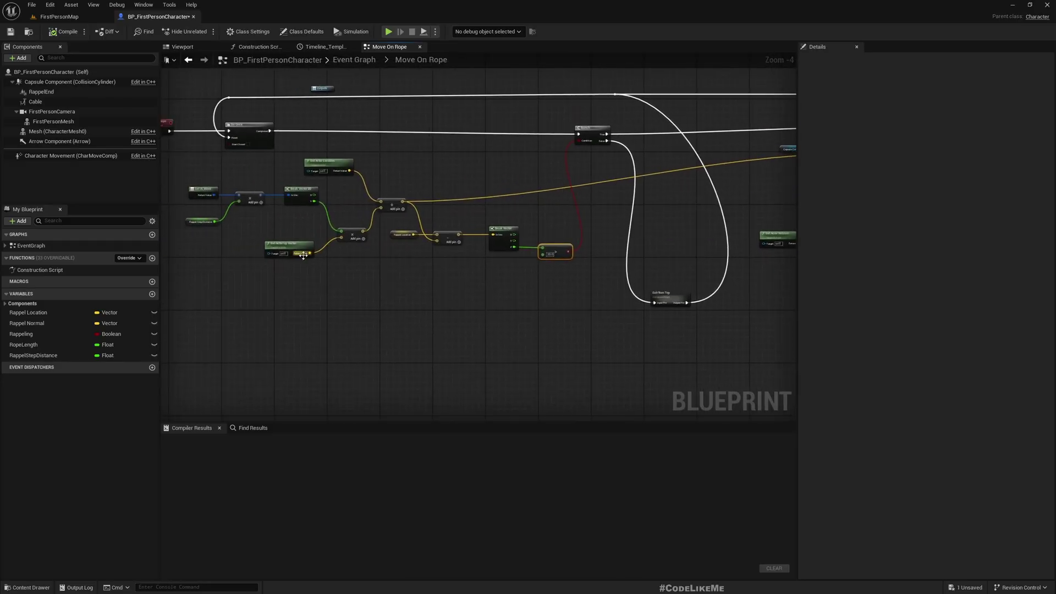
{"action": "right_click_drag", "start_coordinate": [347, 272], "coordinate": [582, 272]}
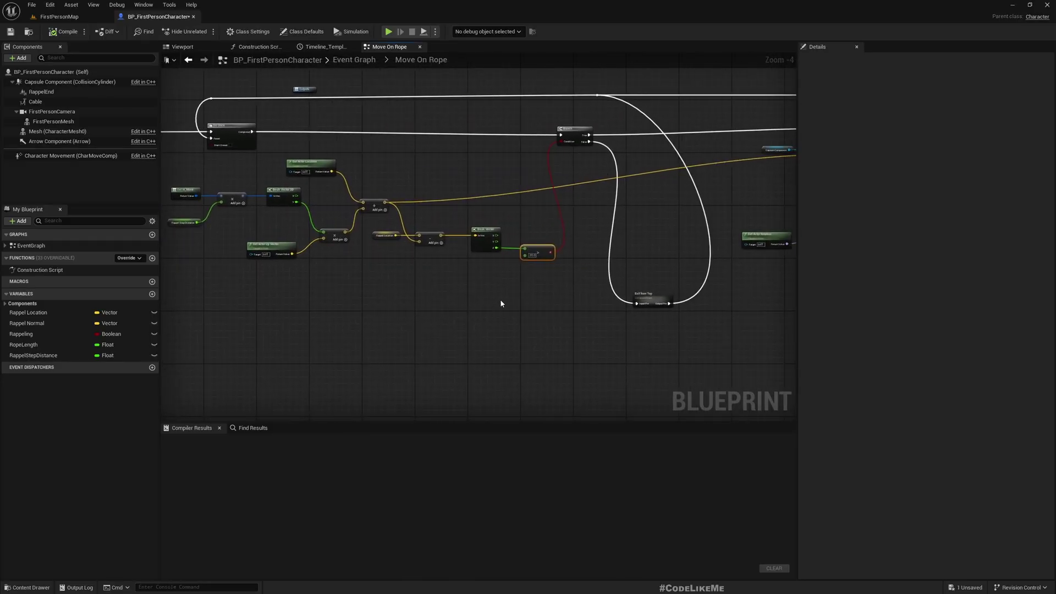
{"action": "scroll", "coordinate": [500, 303], "scroll_direction": "up", "scroll_amount": 3}
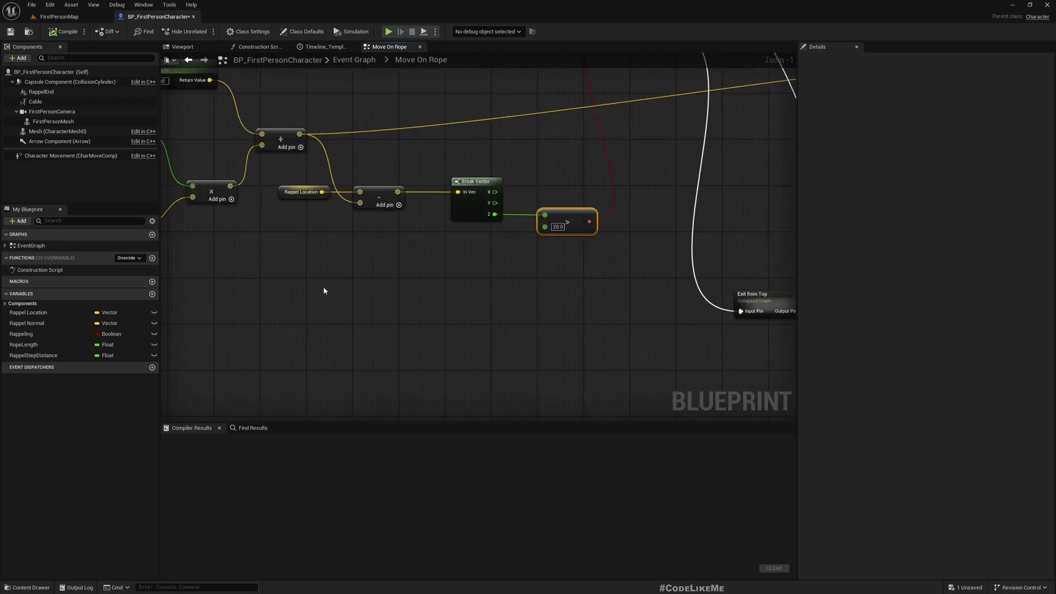
{"action": "right_click_drag", "start_coordinate": [324, 291], "coordinate": [383, 289]}
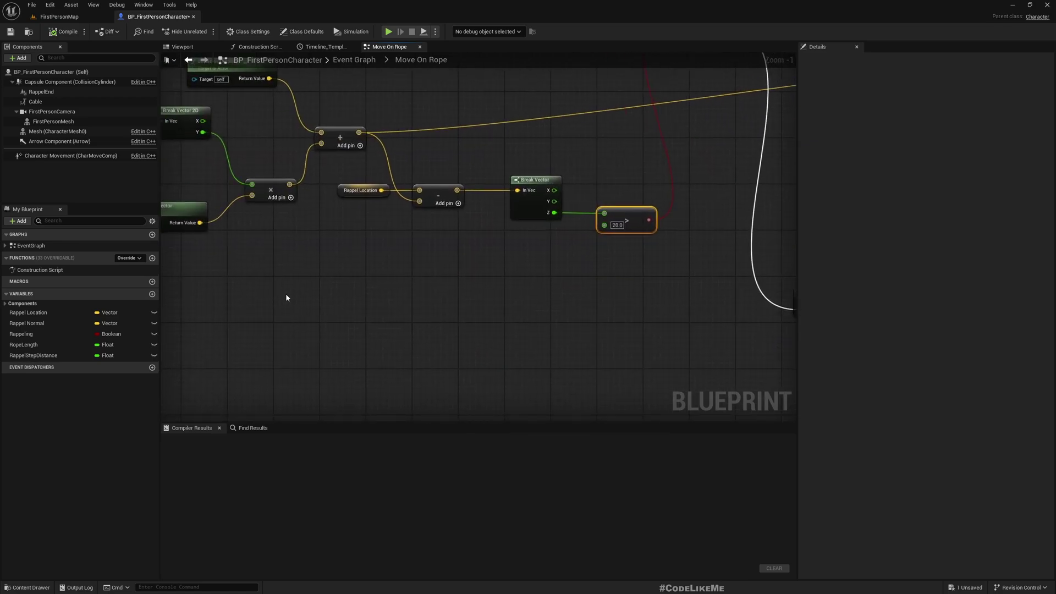
{"action": "scroll", "coordinate": [384, 290], "scroll_direction": "down", "scroll_amount": 2}
{"action": "mouse_move", "coordinate": [301, 288]}
{"action": "right_mouse_down"}
{"action": "mouse_move", "coordinate": [354, 261]}
{"action": "mouse_move", "coordinate": [415, 261]}
{"action": "mouse_move", "coordinate": [372, 257]}
{"action": "right_mouse_up"}
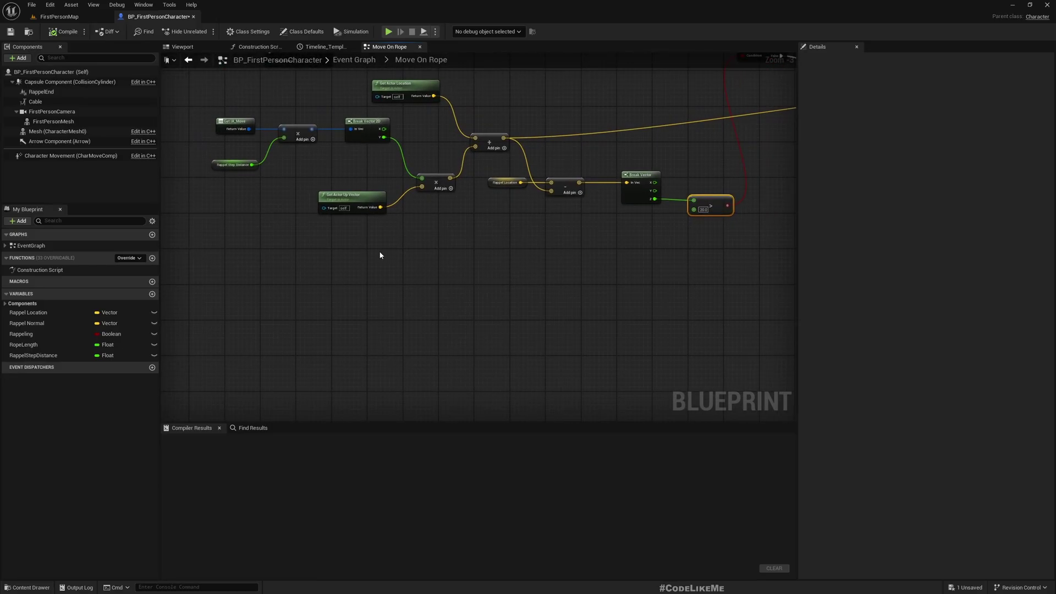
Split the IA_Move value and test whether Y is greater than 0.0
{"action": "left_click", "coordinate": [241, 121]}
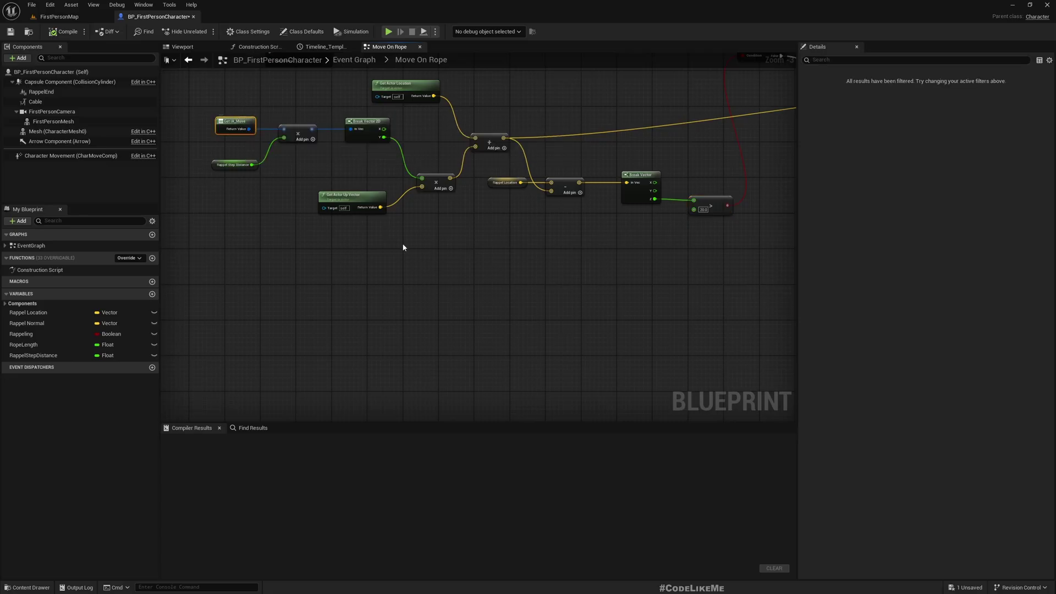
{"action": "scroll", "coordinate": [478, 286], "scroll_direction": "up", "scroll_amount": 2}
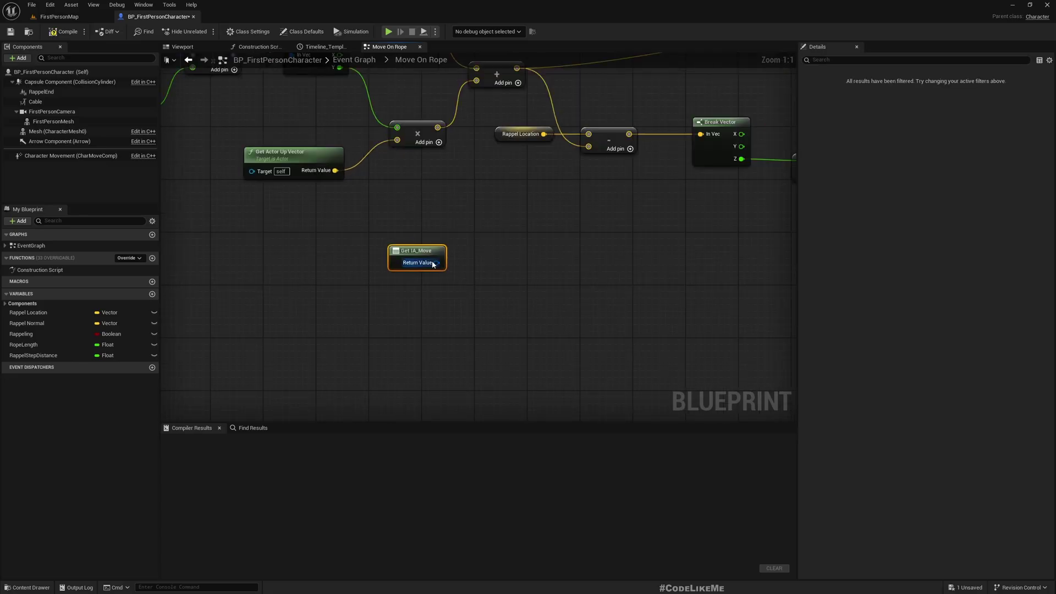
{"action": "left_click_drag", "start_coordinate": [469, 287], "coordinate": [469, 288]}
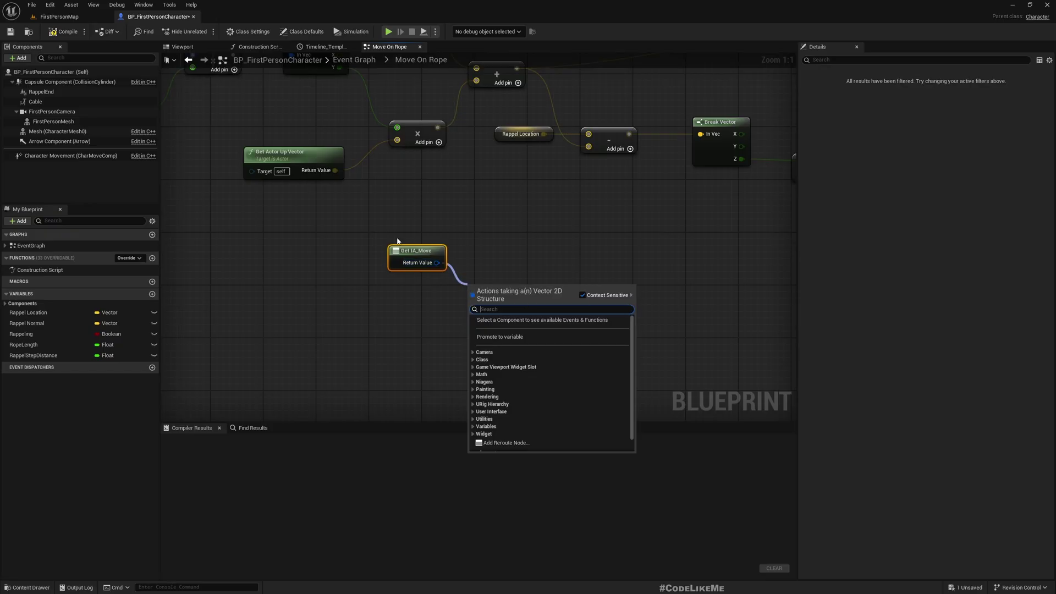
{"action": "right_click", "coordinate": [436, 264]}
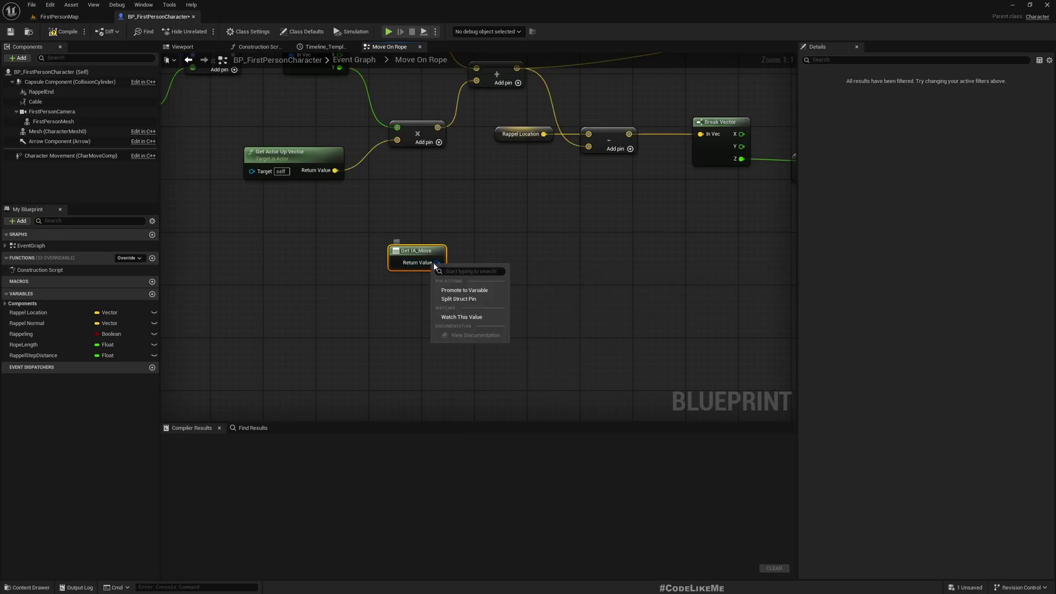
{"action": "left_click", "coordinate": [457, 300]}
{"action": "left_click_drag", "start_coordinate": [437, 274], "coordinate": [483, 281]}
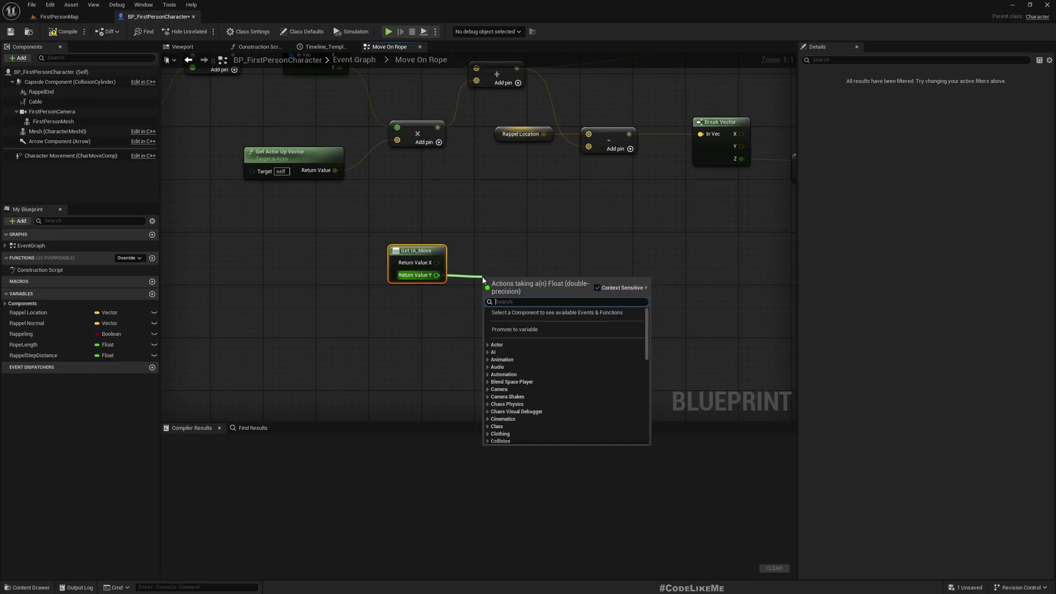
{"action": "type", "text": ">"}
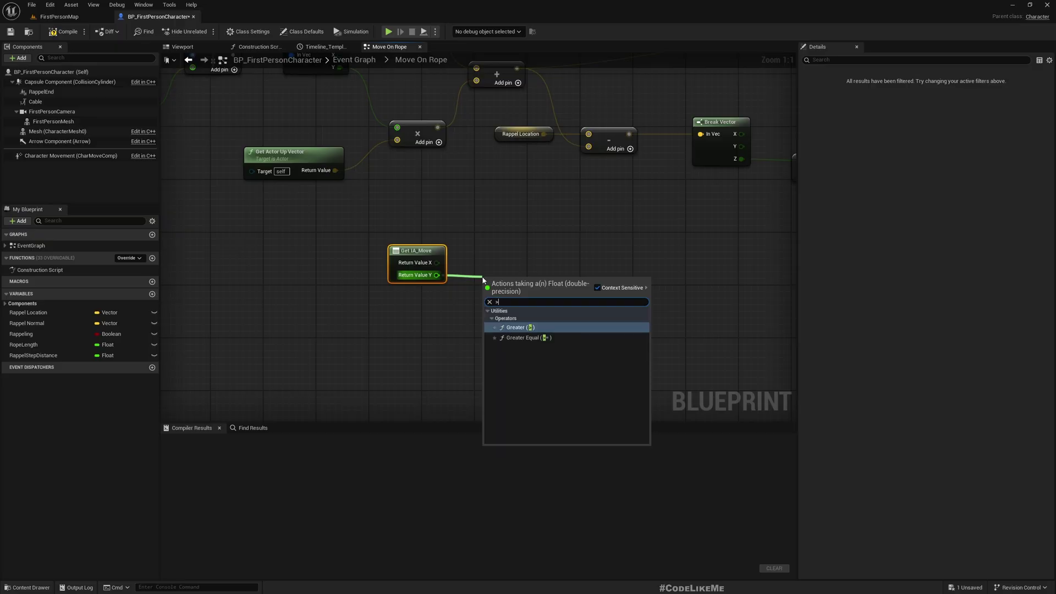
{"action": "key", "text": "Return"}
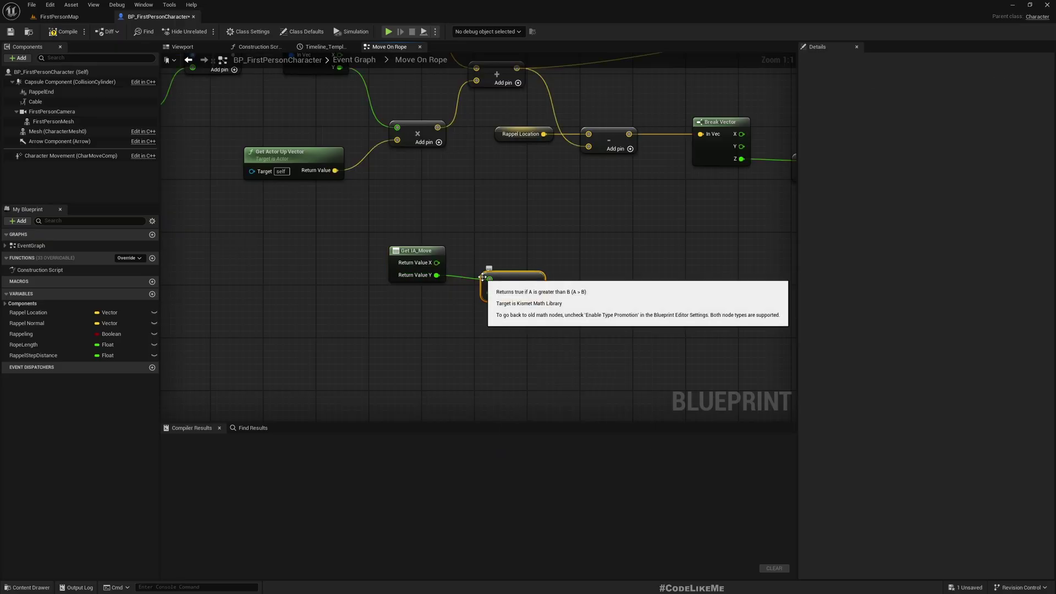
{"action": "left_click_drag", "start_coordinate": [495, 281], "coordinate": [495, 274]}
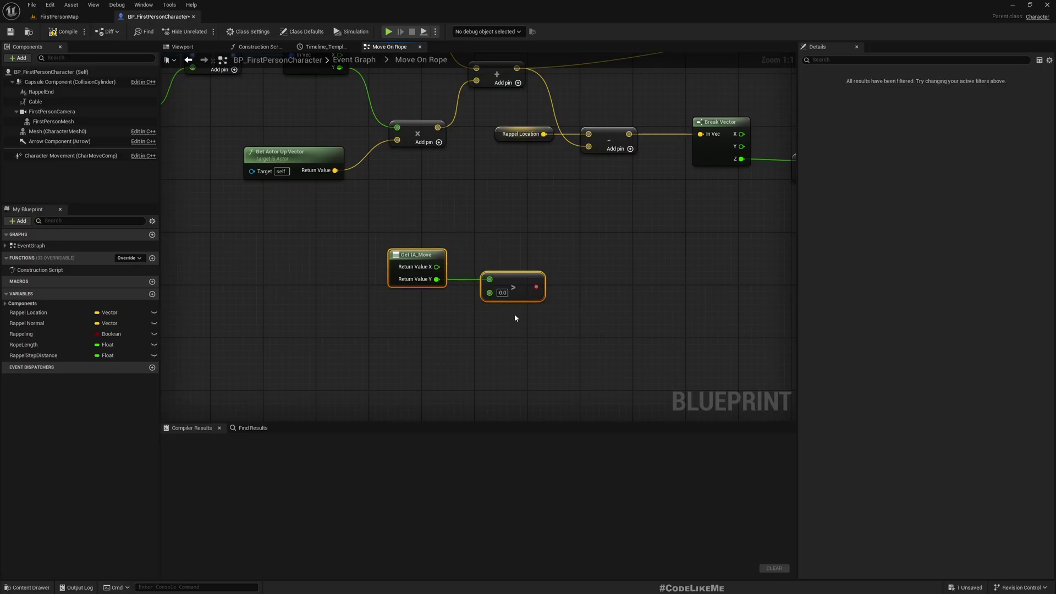
Feed the comparison into a new Branch, then select the IA_Move, Greater and Branch nodes
{"action": "right_click_drag", "start_coordinate": [514, 313], "coordinate": [441, 328]}
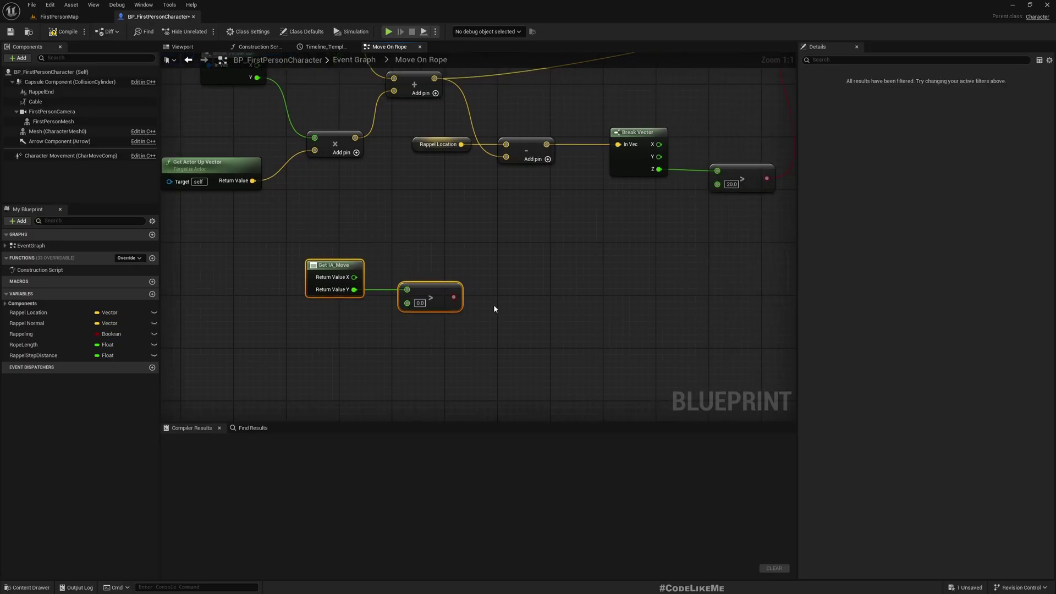
{"action": "scroll", "coordinate": [493, 309], "scroll_direction": "down", "scroll_amount": 1}
{"action": "scroll", "coordinate": [487, 318], "scroll_direction": "down", "scroll_amount": 1}
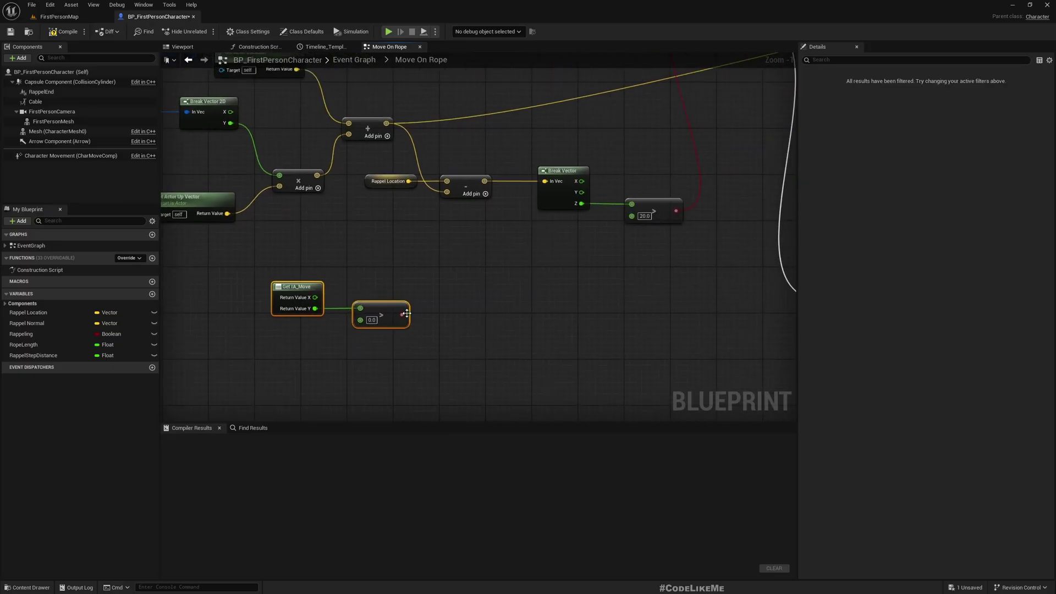
{"action": "left_click_drag", "start_coordinate": [402, 315], "coordinate": [456, 314]}
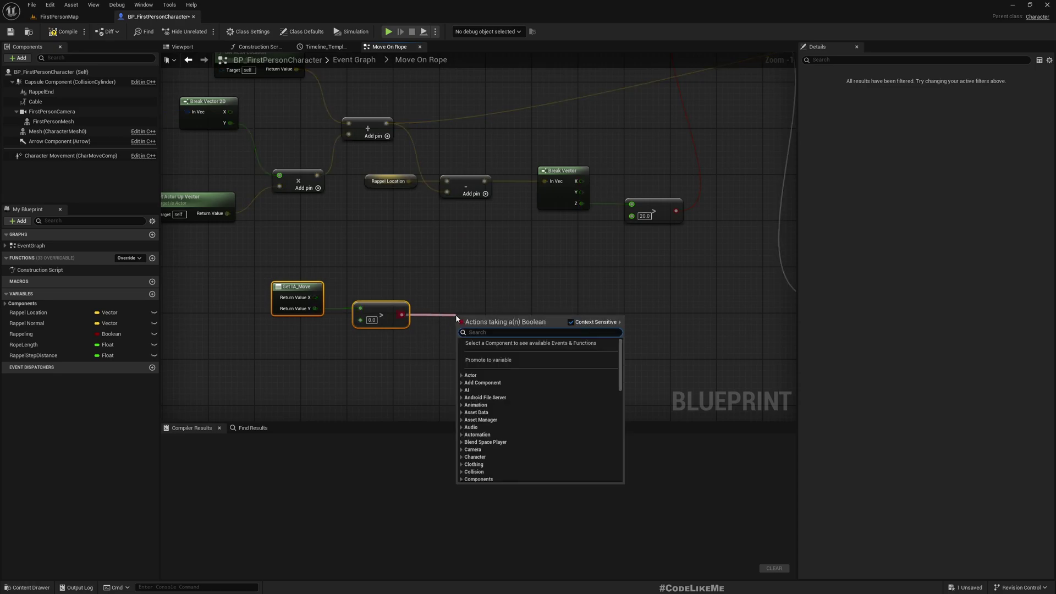
{"action": "type", "text": "bran"}
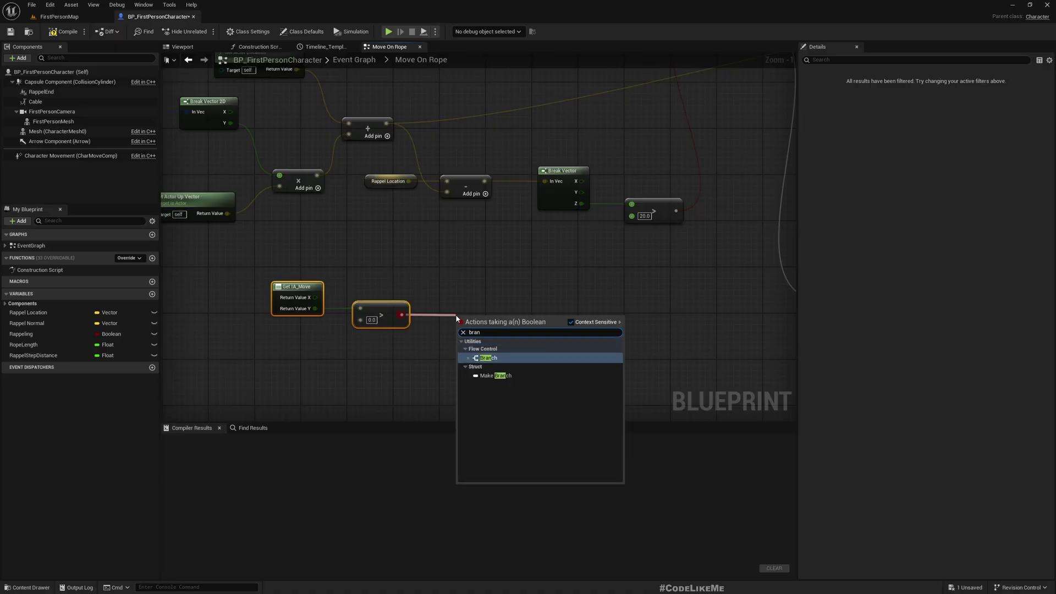
{"action": "key", "text": "Return"}
{"action": "left_click_drag", "start_coordinate": [228, 255], "coordinate": [480, 373]}
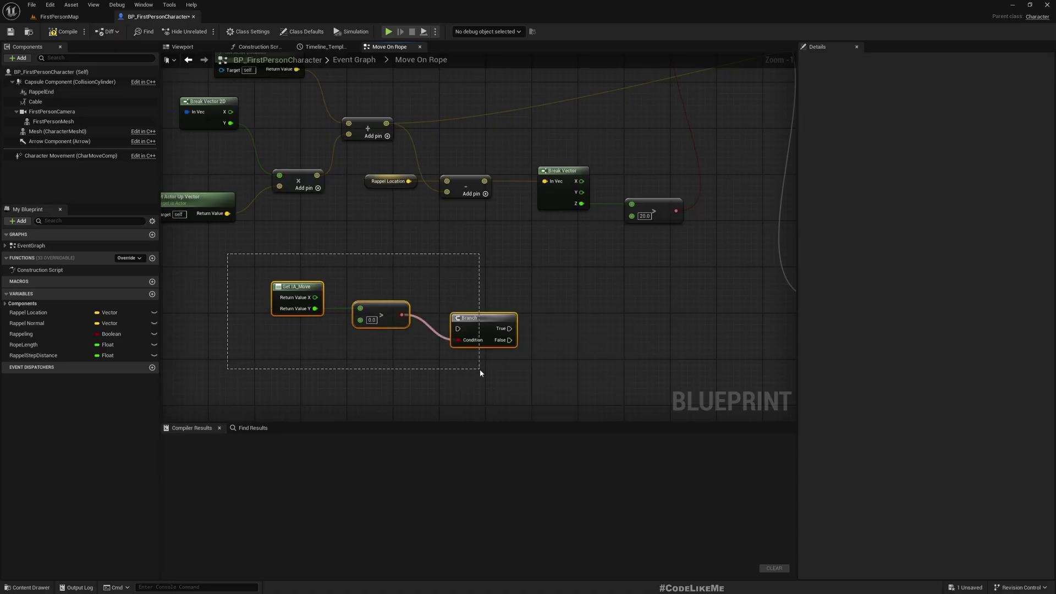
Collapse the selected nodes into a pure function named CheckBottomReached and open it
{"action": "right_click", "coordinate": [487, 322]}
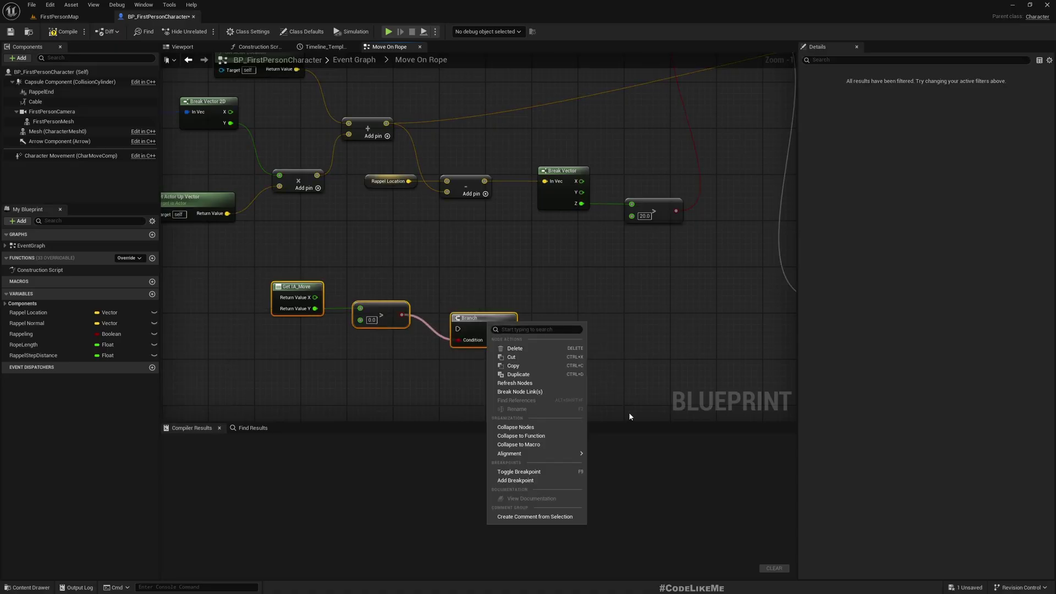
{"action": "left_click", "coordinate": [521, 435]}
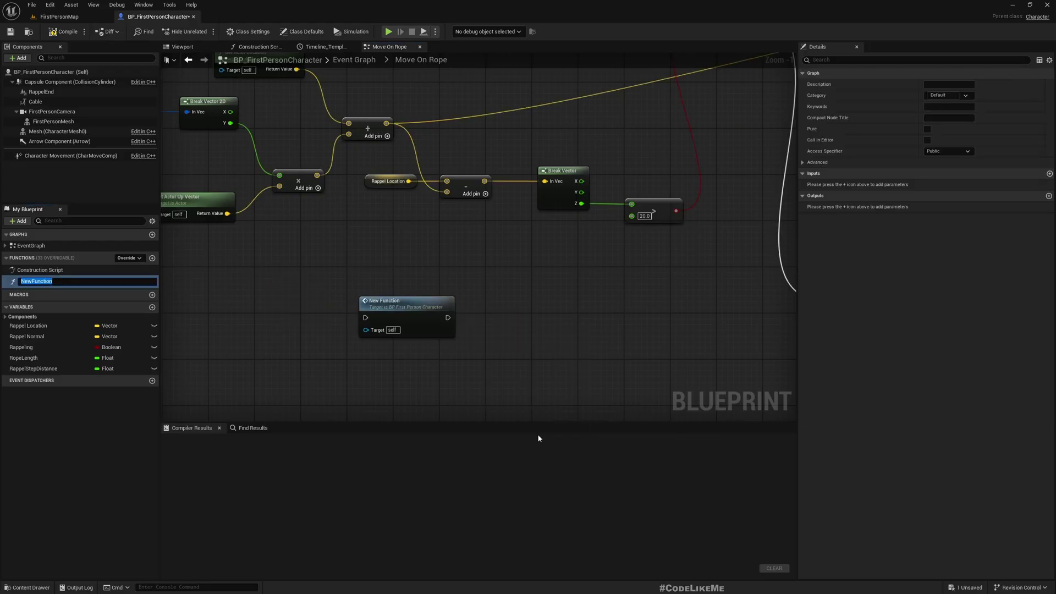
{"action": "type", "text": "CheckBottomReached"}
{"action": "key", "text": "Return"}
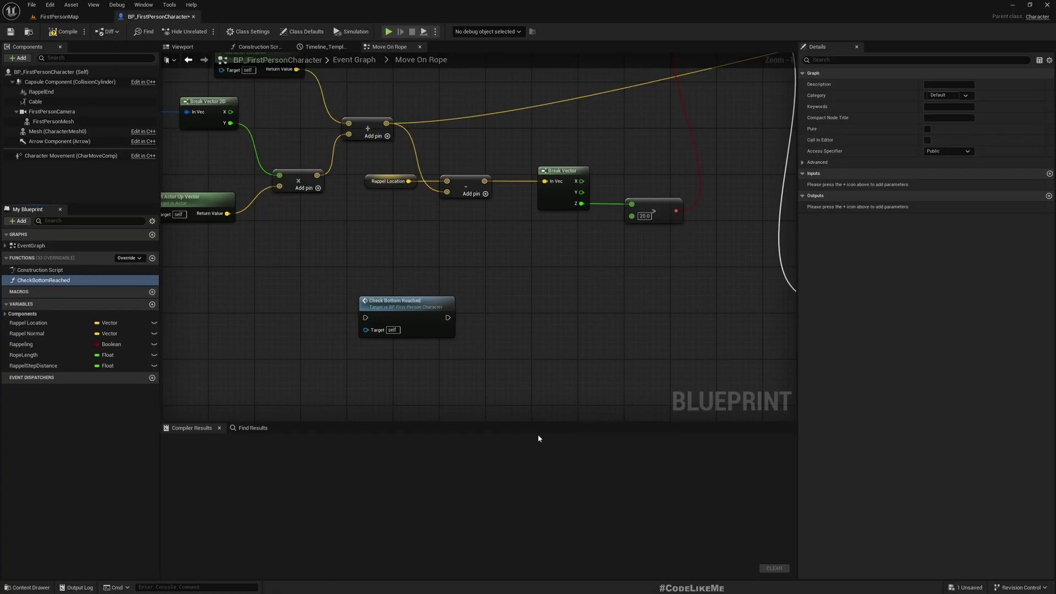
{"action": "left_click", "coordinate": [928, 130]}
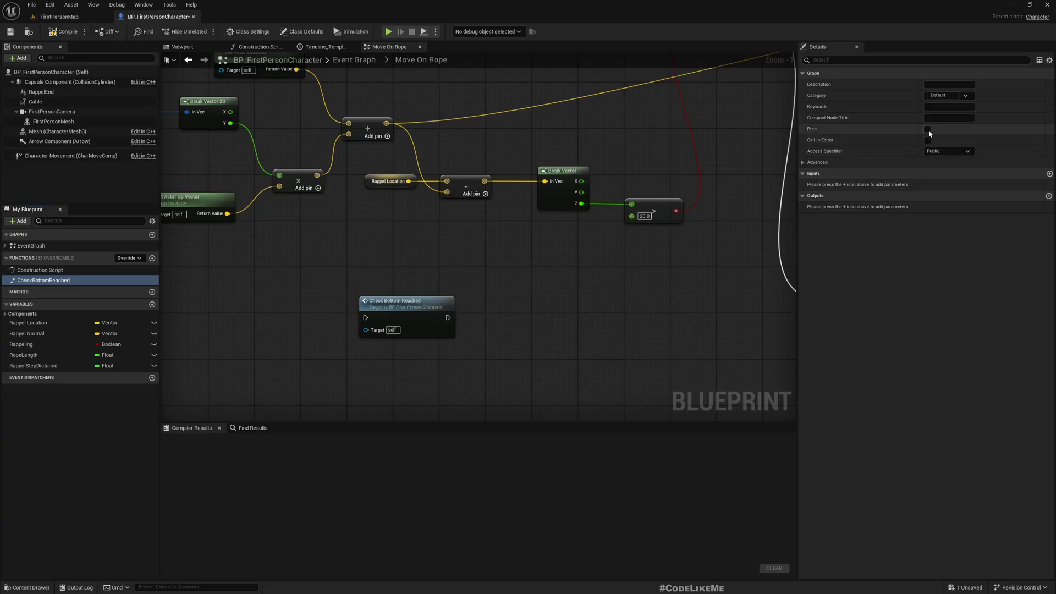
{"action": "double_click", "coordinate": [395, 300]}
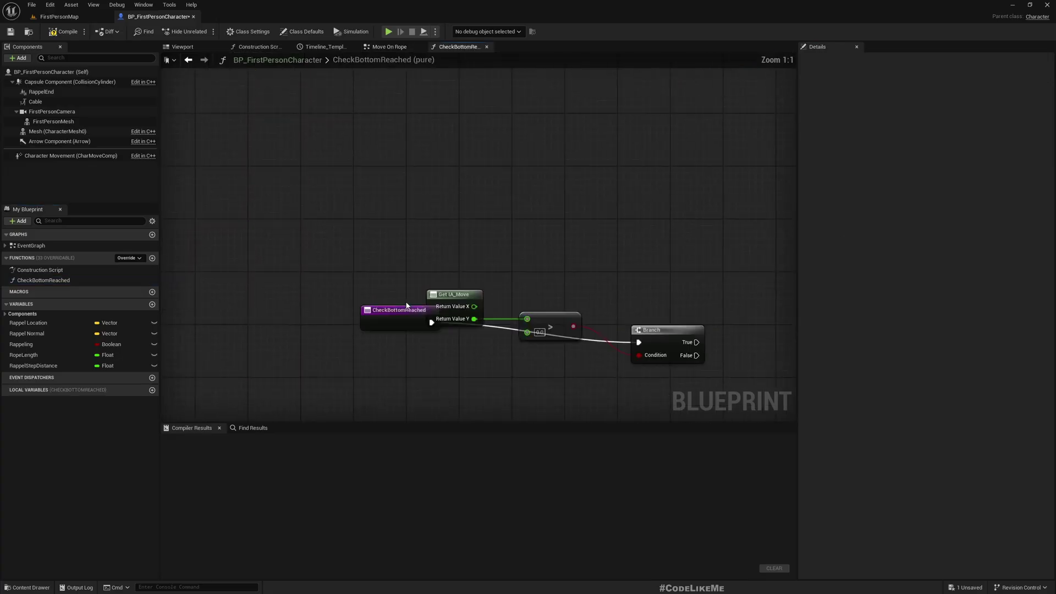
Tidy the function graph and add a Return Node on the Branch True path
{"action": "left_click_drag", "start_coordinate": [342, 221], "coordinate": [280, 267]}
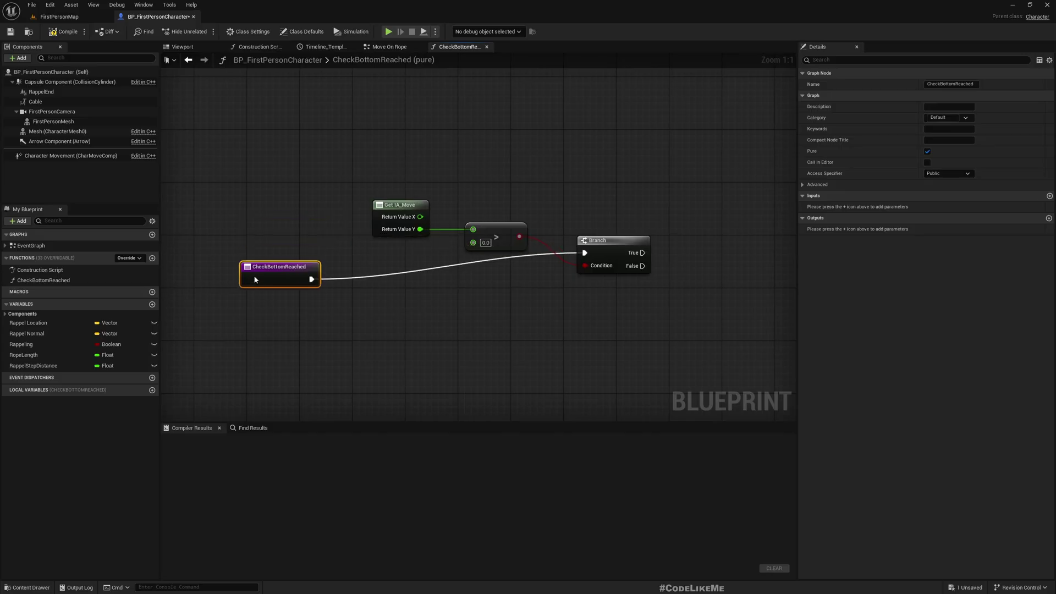
{"action": "left_click", "coordinate": [400, 205]}
{"action": "left_click_drag", "start_coordinate": [358, 170], "coordinate": [529, 247]}
{"action": "left_click_drag", "start_coordinate": [400, 205], "coordinate": [395, 323]}
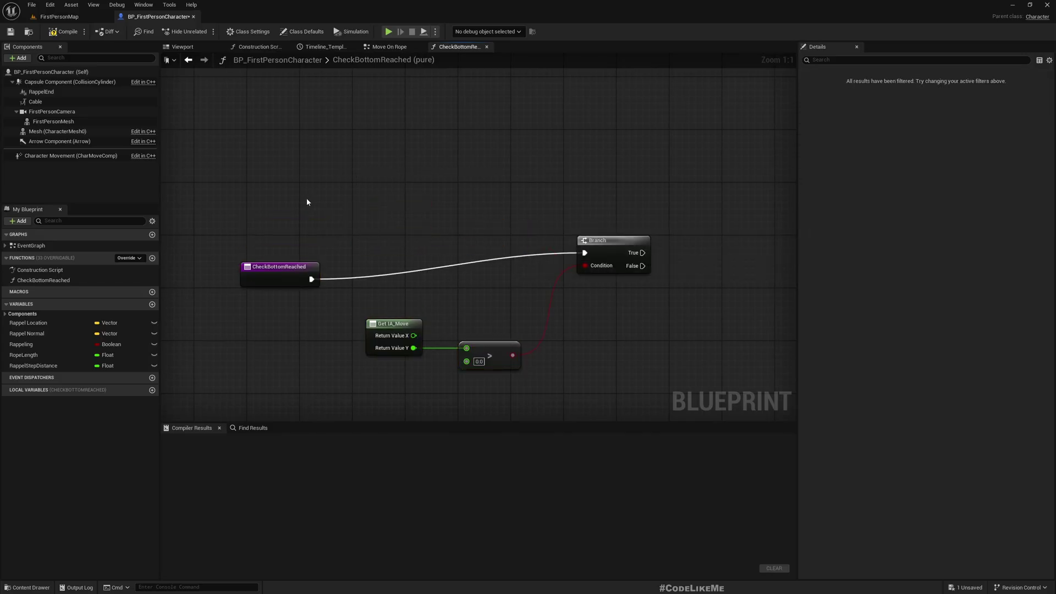
{"action": "left_click_drag", "start_coordinate": [306, 198], "coordinate": [643, 283]}
{"action": "key", "text": "q"}
{"action": "right_click_drag", "start_coordinate": [669, 264], "coordinate": [517, 210]}
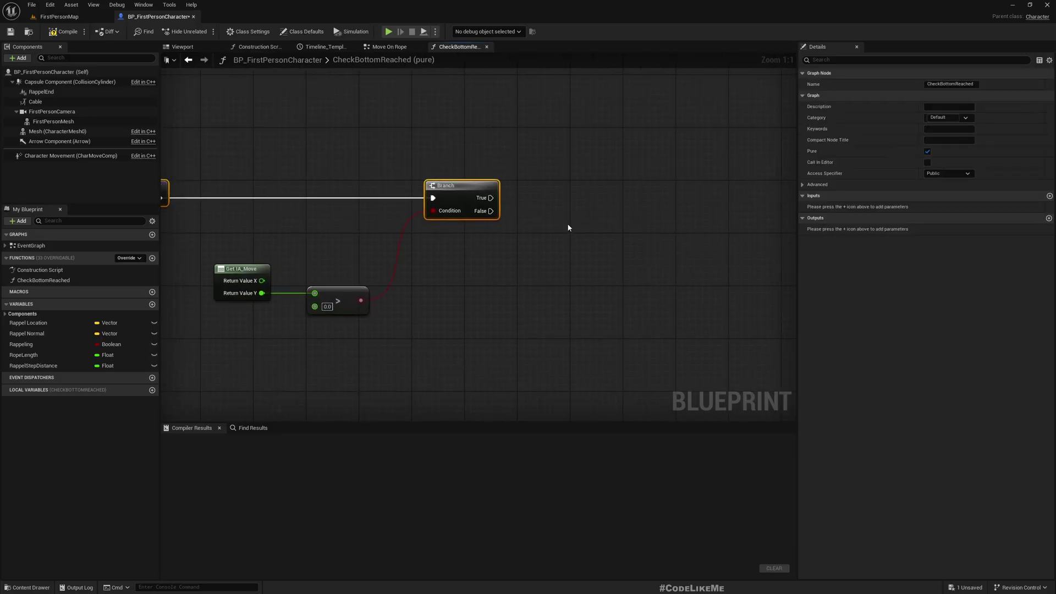
{"action": "left_click_drag", "start_coordinate": [487, 198], "coordinate": [586, 192]}
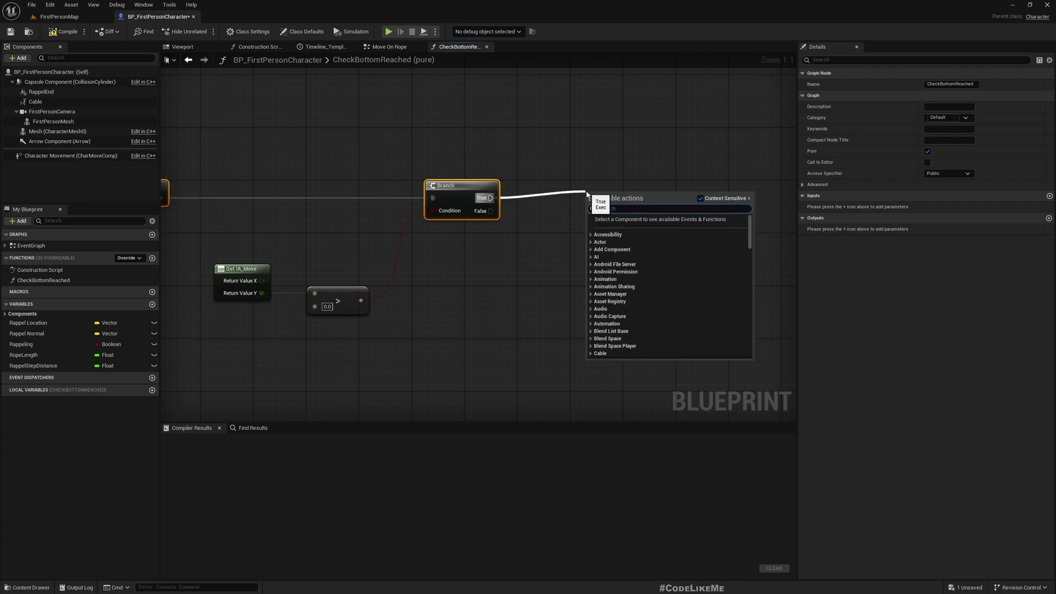
{"action": "type", "text": "return"}
{"action": "key", "text": "Return"}
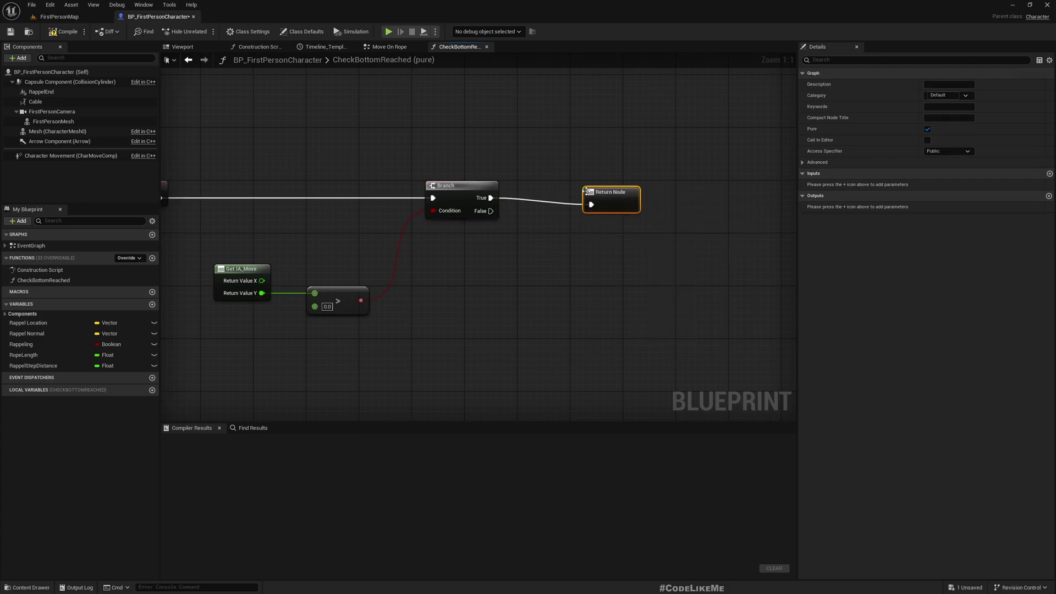
{"action": "left_click_drag", "start_coordinate": [615, 192], "coordinate": [642, 185]}
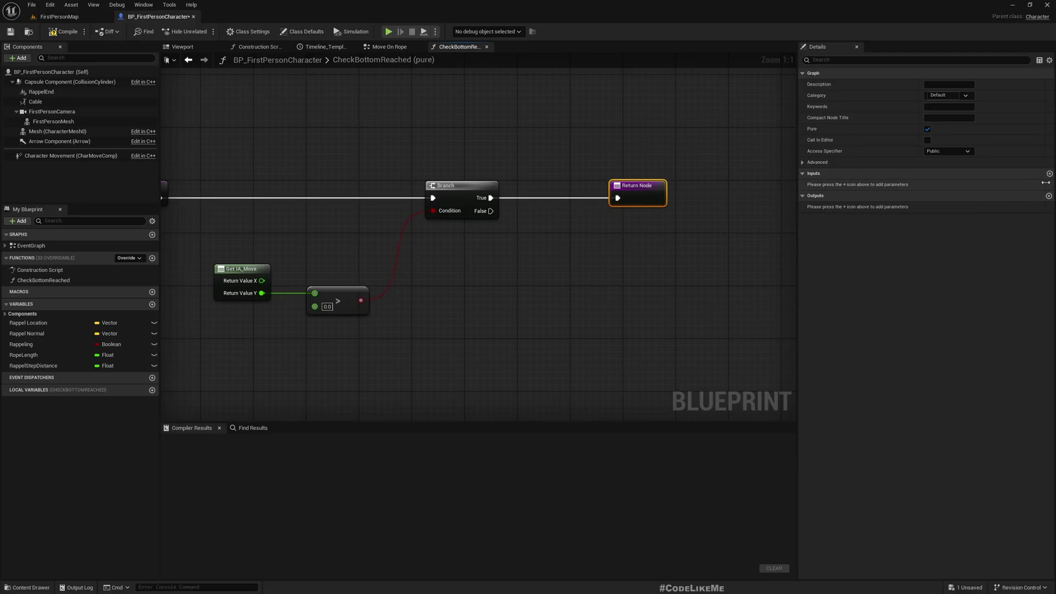
Add a BelowClear boolean output set to true, then compile the blueprint
{"action": "left_click", "coordinate": [1048, 196]}
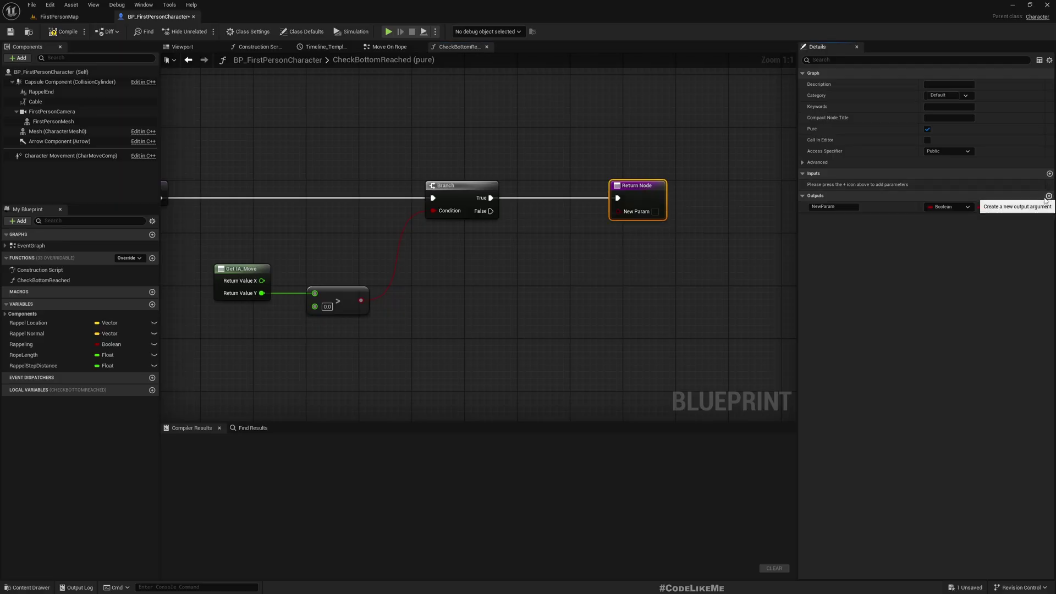
{"action": "left_click", "coordinate": [842, 208]}
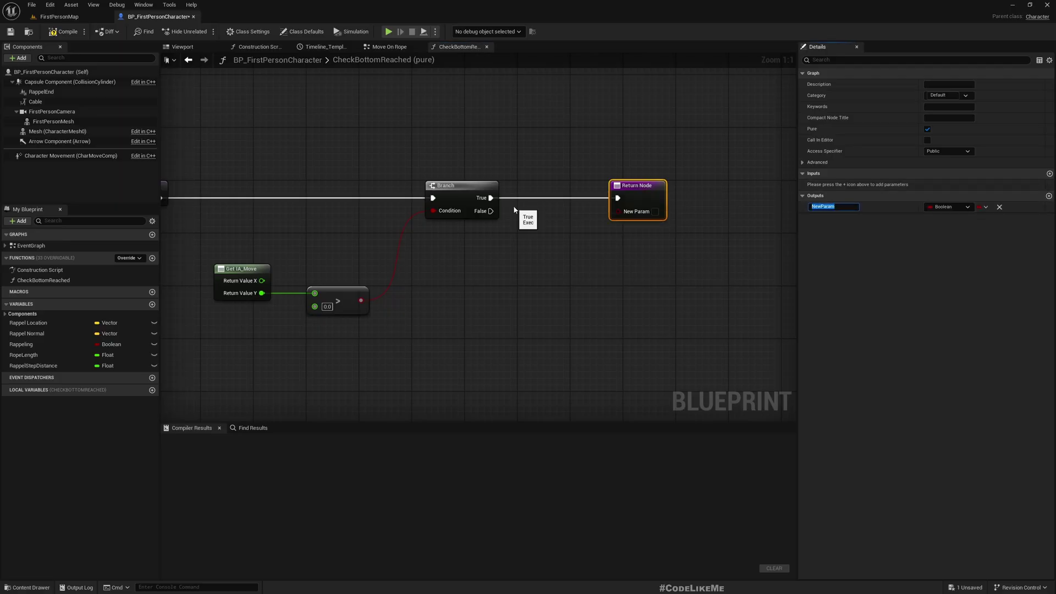
{"action": "left_click", "coordinate": [528, 198], "text": "alt"}
{"action": "type", "text": "B"}
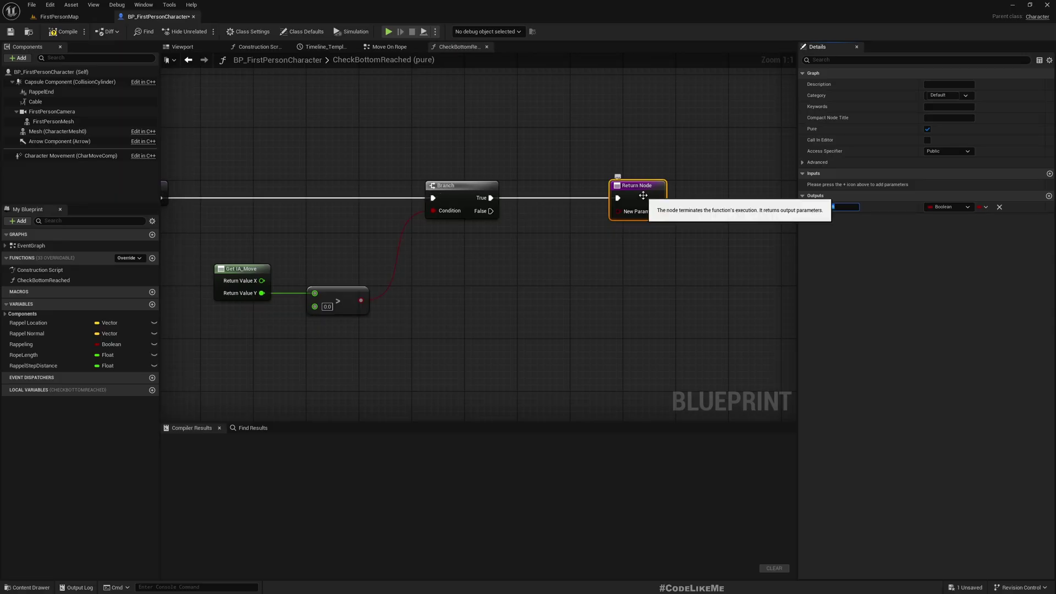
{"action": "double_click", "coordinate": [841, 205]}
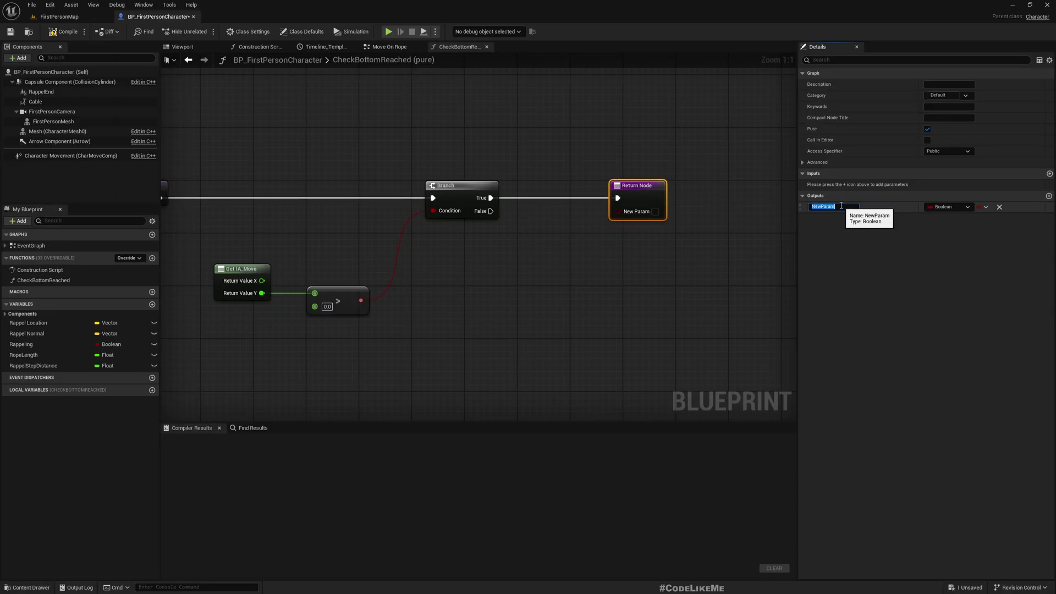
{"action": "type", "text": "Belo"}
{"action": "key", "text": "ctrl+a"}
{"action": "type", "text": "B"}
{"action": "key", "text": "Return"}
{"action": "left_click", "coordinate": [664, 210]}
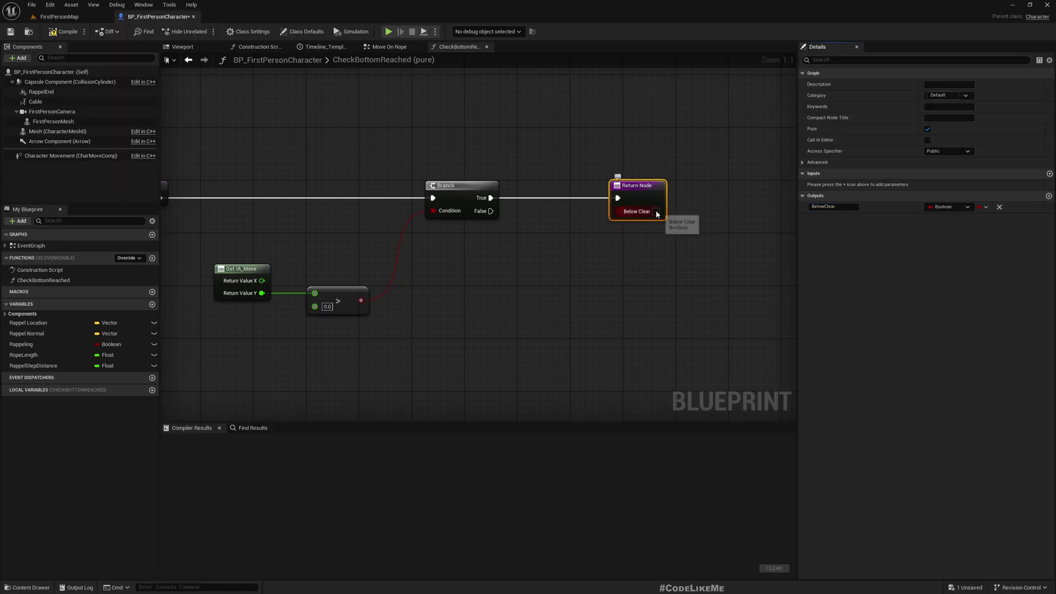
{"action": "right_click_drag", "start_coordinate": [430, 328], "coordinate": [476, 275]}
{"action": "mouse_move", "coordinate": [195, 168]}
{"action": "left_mouse_down"}
{"action": "mouse_move", "coordinate": [313, 258]}
{"action": "mouse_move", "coordinate": [625, 318]}
{"action": "left_mouse_up"}
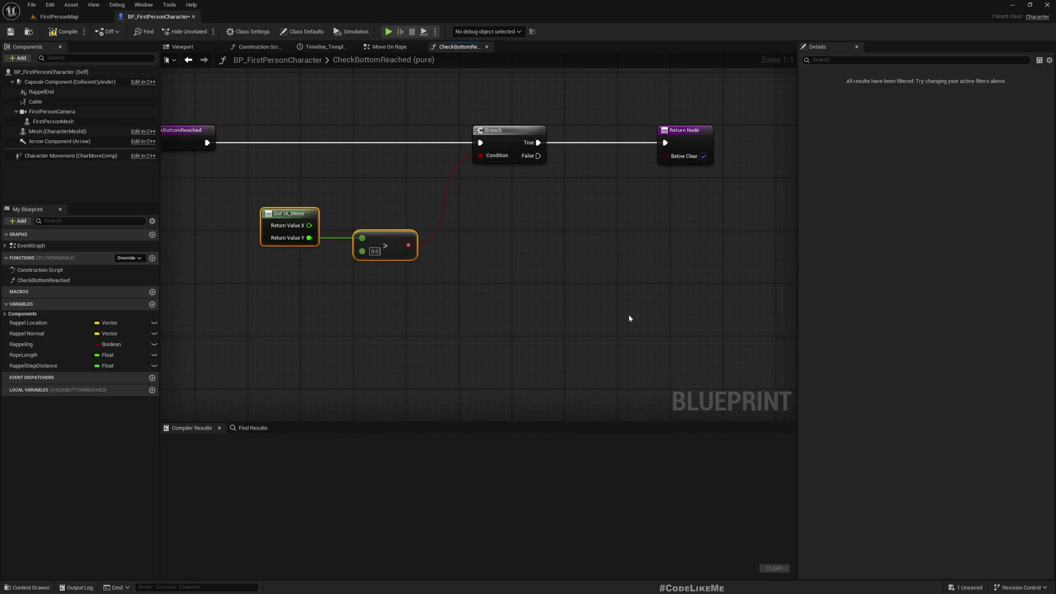
{"action": "key", "text": "F7"}
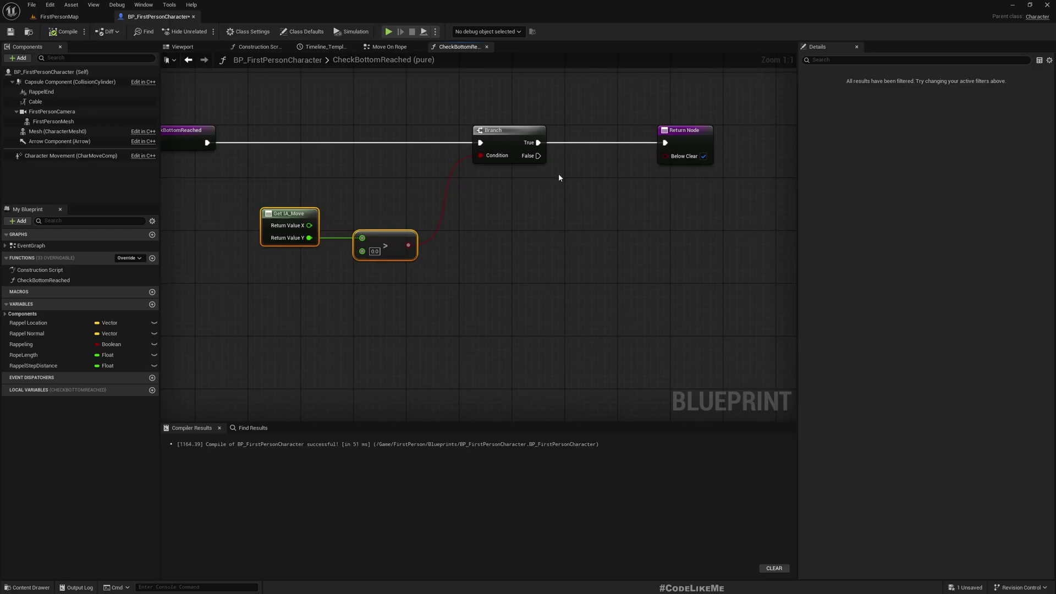
Add a Line Trace By Channel on Branch False, starting at Get Actor Location
{"action": "right_click_drag", "start_coordinate": [559, 173], "coordinate": [491, 188]}
{"action": "left_click_drag", "start_coordinate": [471, 124], "coordinate": [504, 228]}
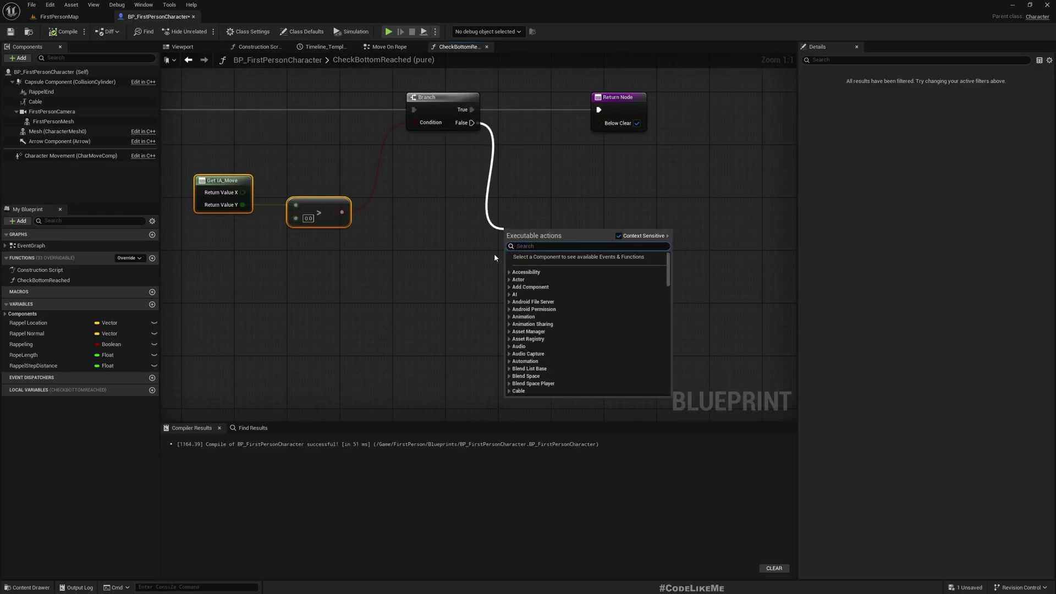
{"action": "type", "text": "line trace"}
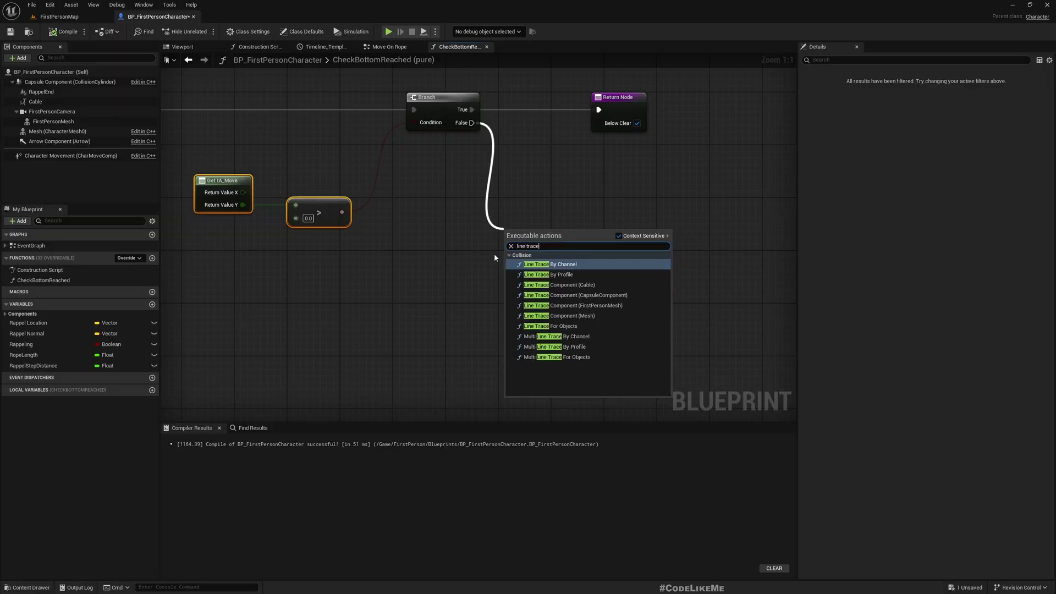
{"action": "key", "text": "Return"}
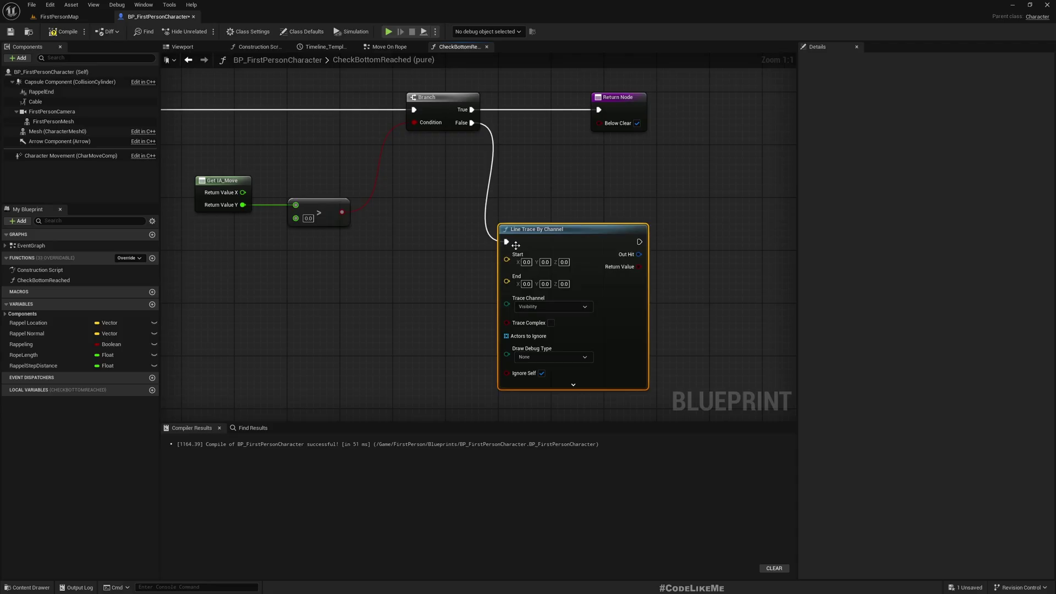
{"action": "left_click_drag", "start_coordinate": [507, 261], "coordinate": [353, 288]}
{"action": "type", "text": "actor "}
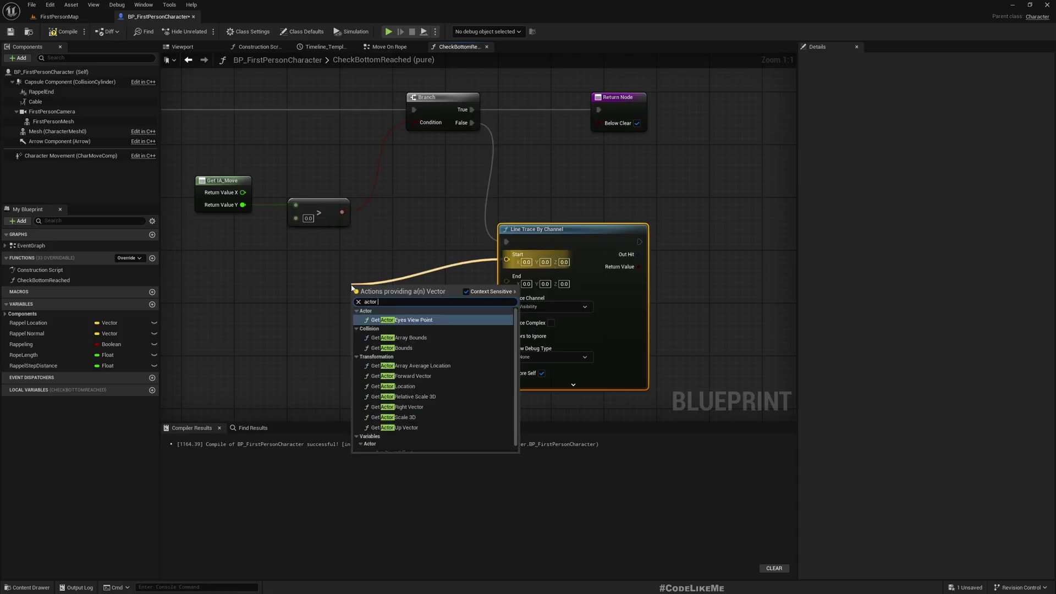
{"action": "type", "text": "loca"}
{"action": "key", "text": "Return"}
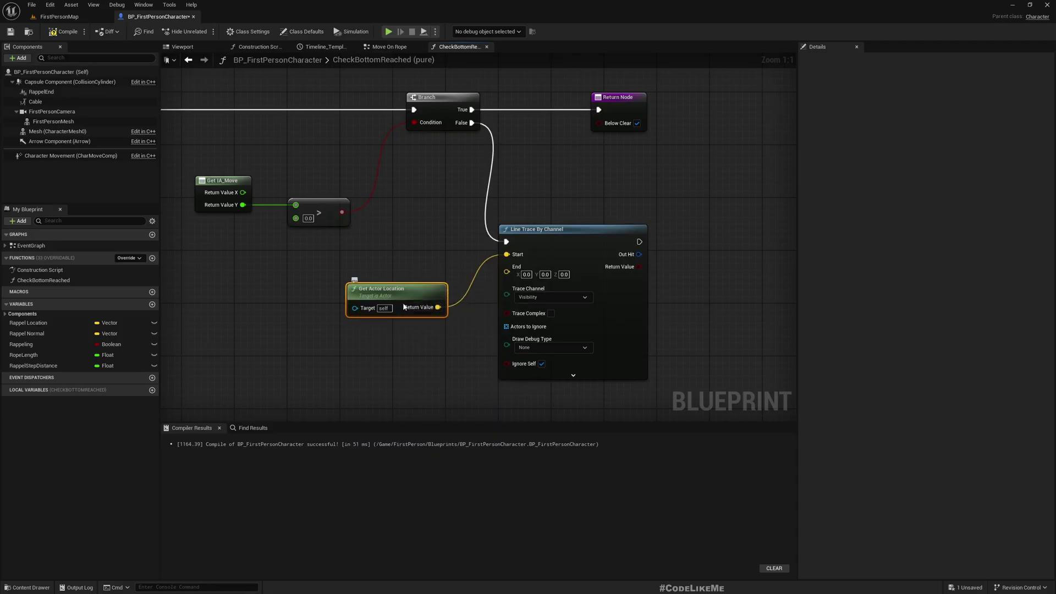
{"action": "mouse_move", "coordinate": [405, 297]}
{"action": "left_mouse_down"}
{"action": "mouse_move", "coordinate": [252, 284]}
{"action": "mouse_move", "coordinate": [342, 343]}
{"action": "left_mouse_up"}
{"action": "type", "text": "+"}
Add a vector Add node with a Z offset; check RopeLength and RappelStepDistance defaults
{"action": "key", "text": "Return"}
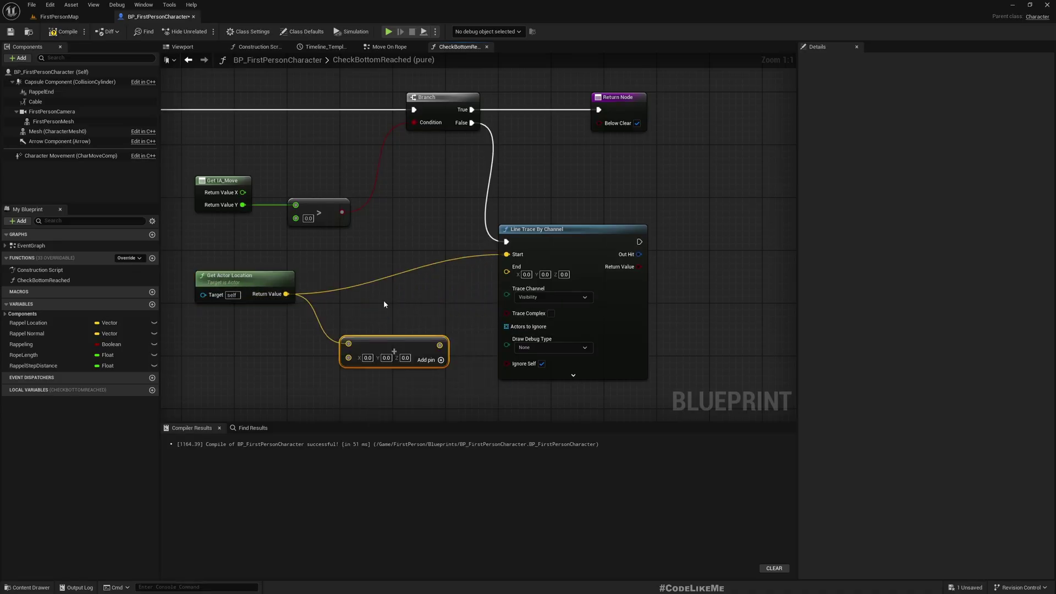
{"action": "right_click", "coordinate": [349, 360]}
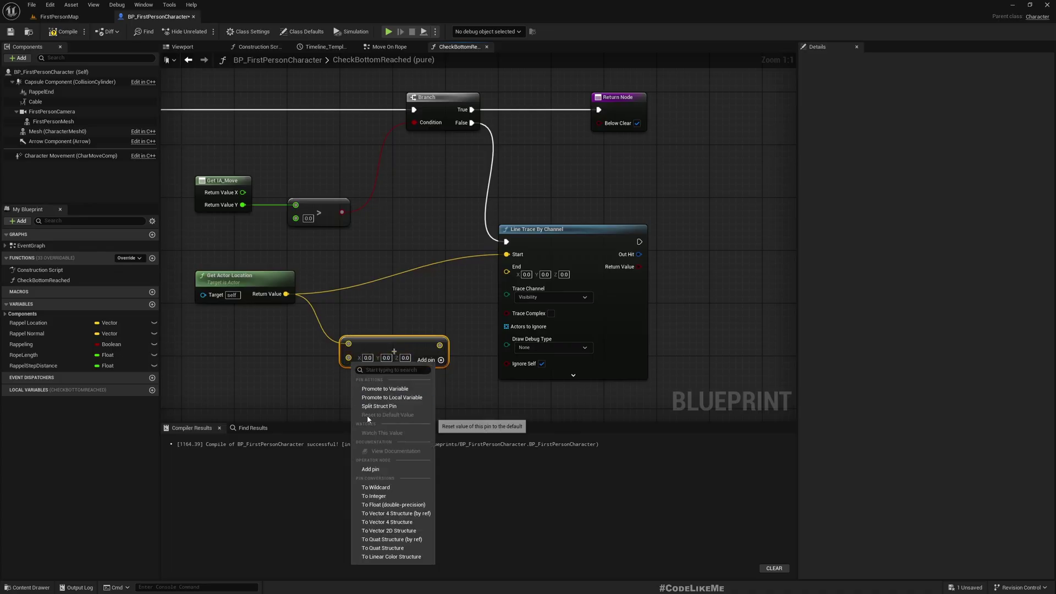
{"action": "right_click_drag", "start_coordinate": [297, 387], "coordinate": [313, 349]}
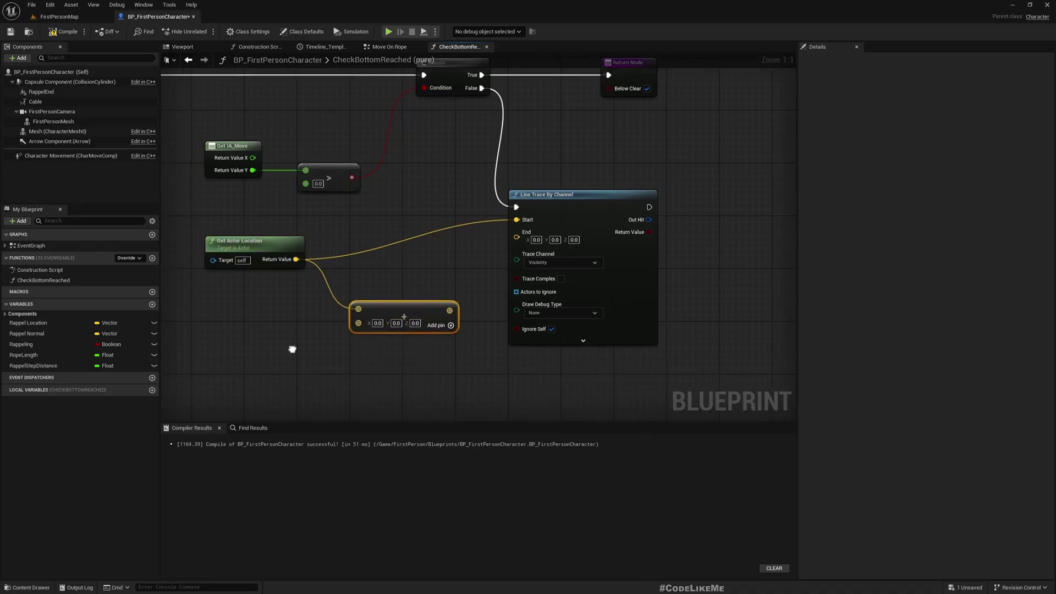
{"action": "left_click", "coordinate": [423, 319]}
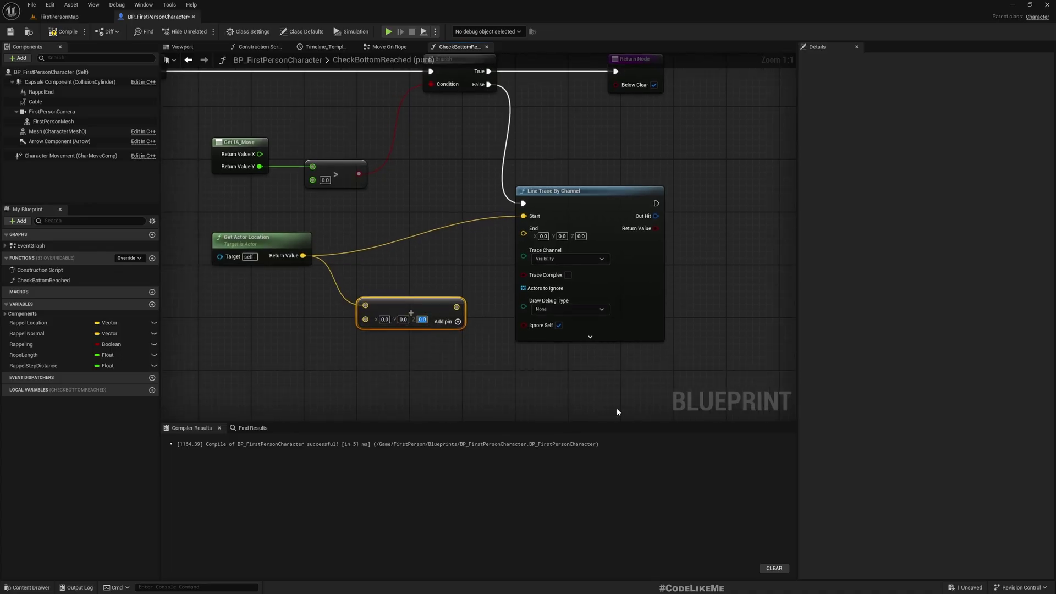
{"action": "type", "text": "-1000"}
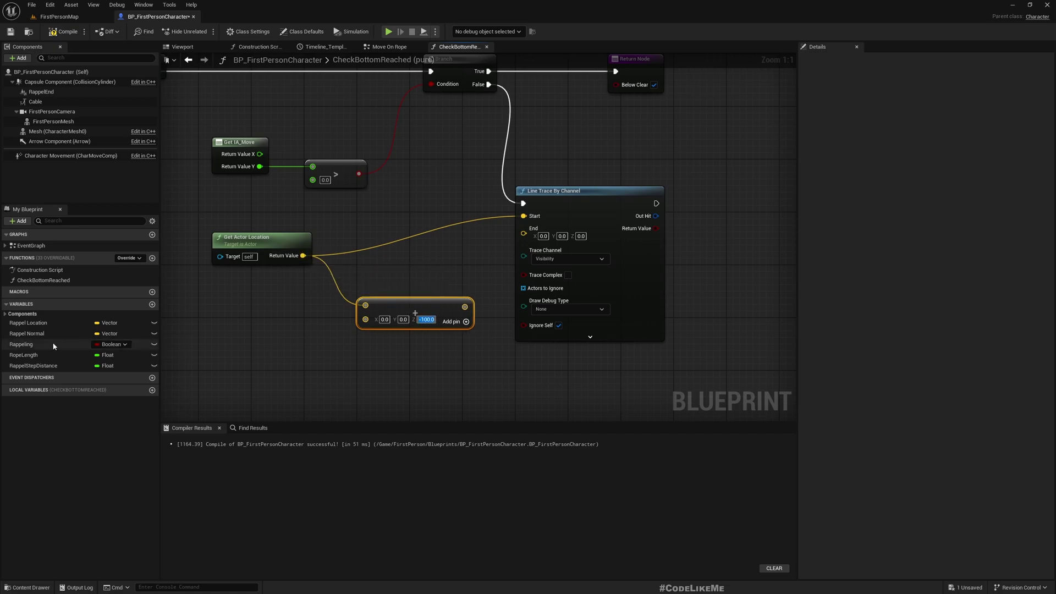
{"action": "left_click", "coordinate": [25, 355]}
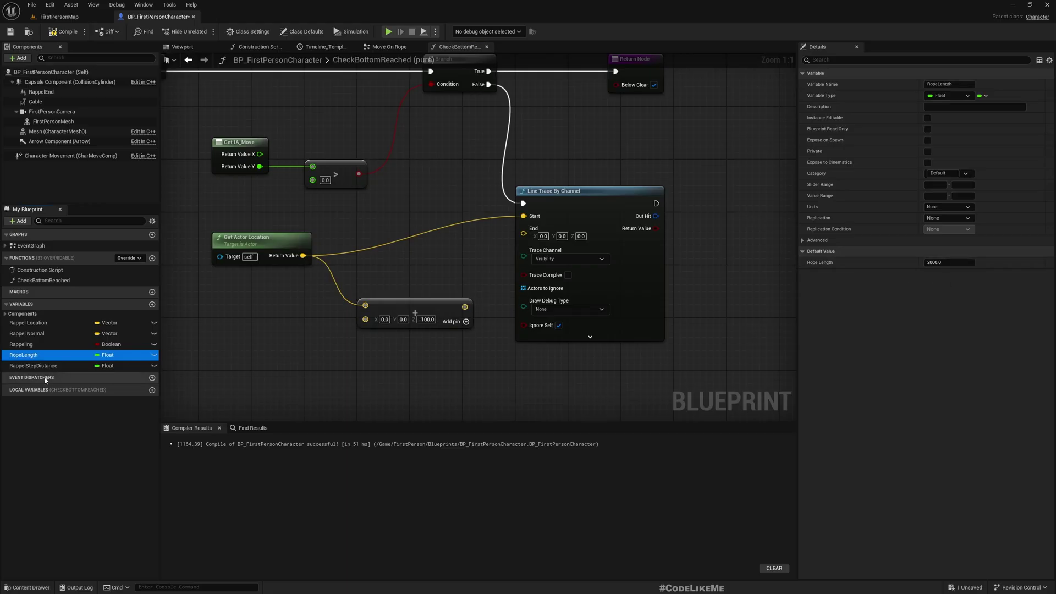
{"action": "left_click", "coordinate": [32, 365]}
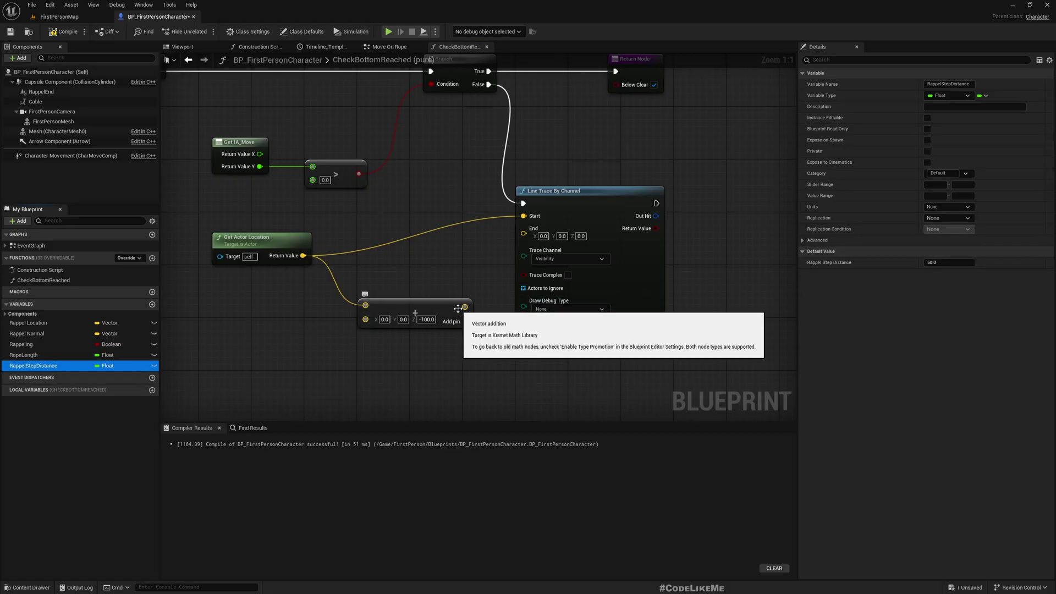
Wire the offset location into the trace End and tidy the trace nodes
{"action": "left_click_drag", "start_coordinate": [463, 309], "coordinate": [523, 228]}
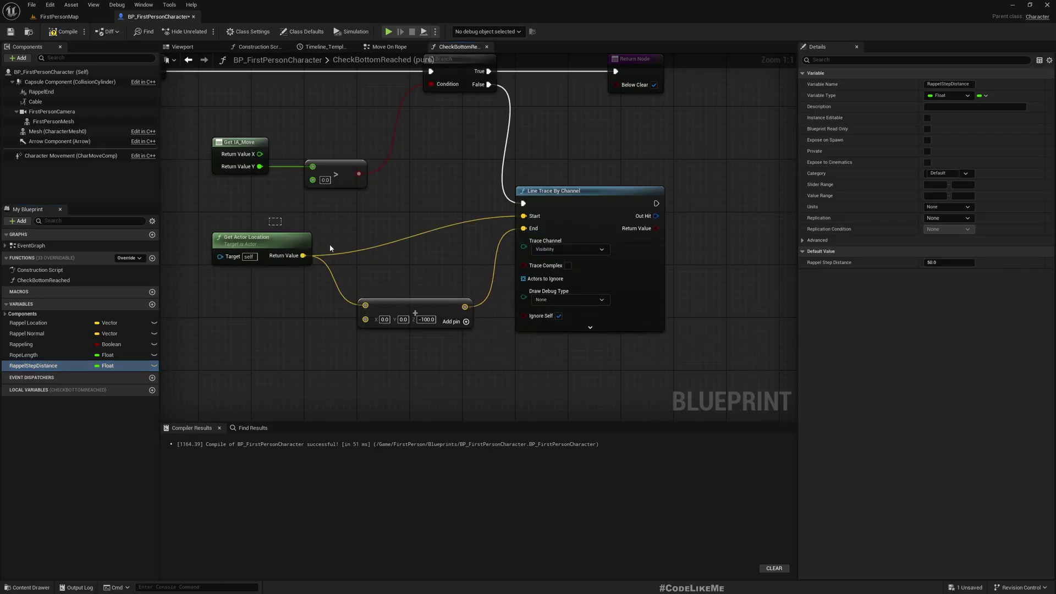
{"action": "left_click_drag", "start_coordinate": [272, 221], "coordinate": [594, 338]}
{"action": "mouse_move", "coordinate": [412, 308]}
{"action": "left_mouse_down"}
{"action": "mouse_move", "coordinate": [410, 258]}
{"action": "mouse_move", "coordinate": [417, 303]}
{"action": "left_mouse_up"}
{"action": "right_click_drag", "start_coordinate": [415, 302], "coordinate": [332, 259]}
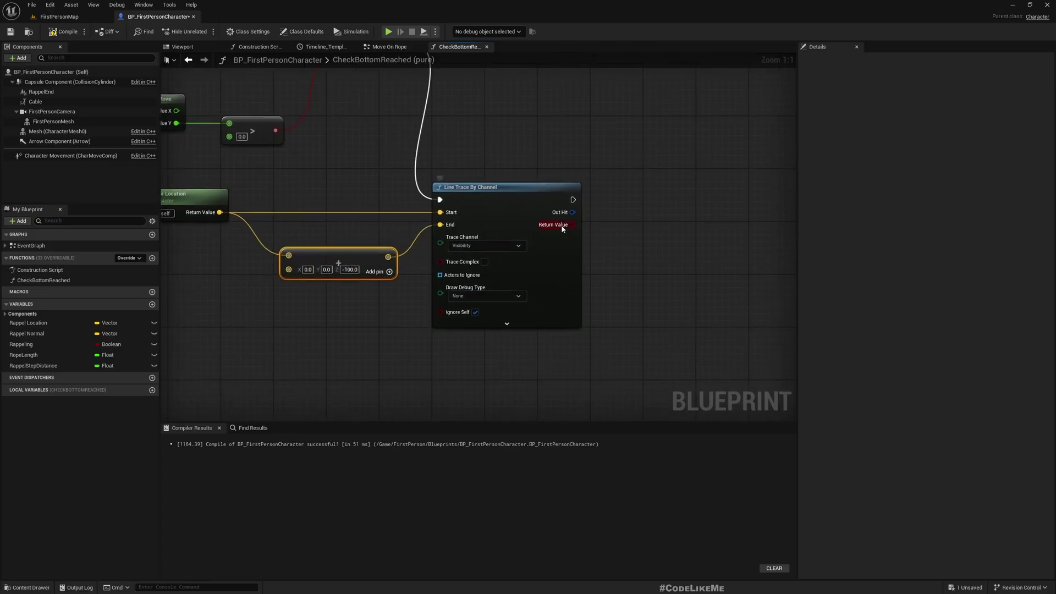
{"action": "left_click_drag", "start_coordinate": [573, 225], "coordinate": [621, 228]}
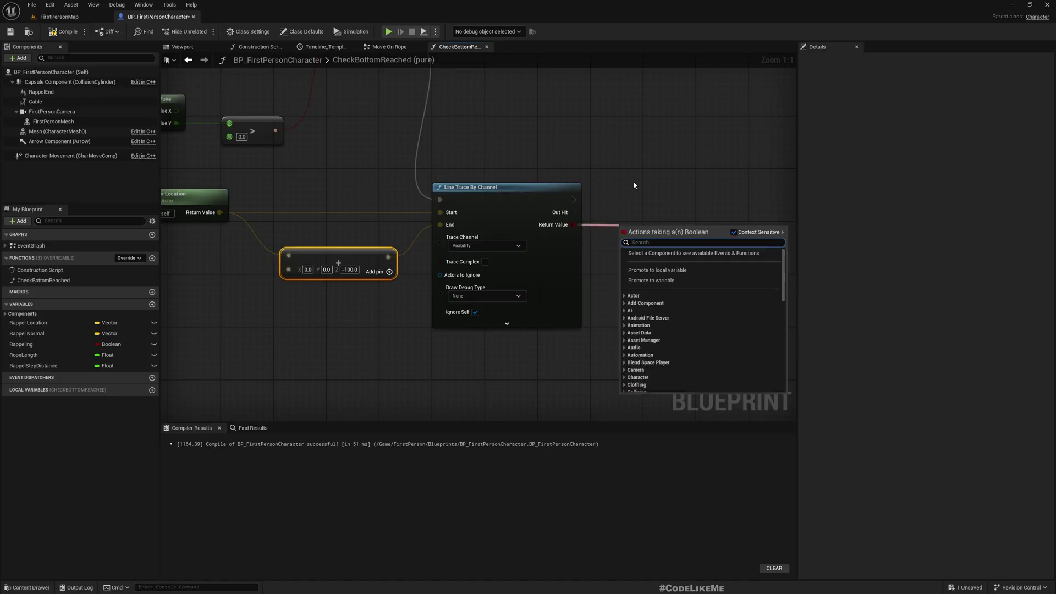
{"action": "right_click_drag", "start_coordinate": [633, 181], "coordinate": [504, 173]}
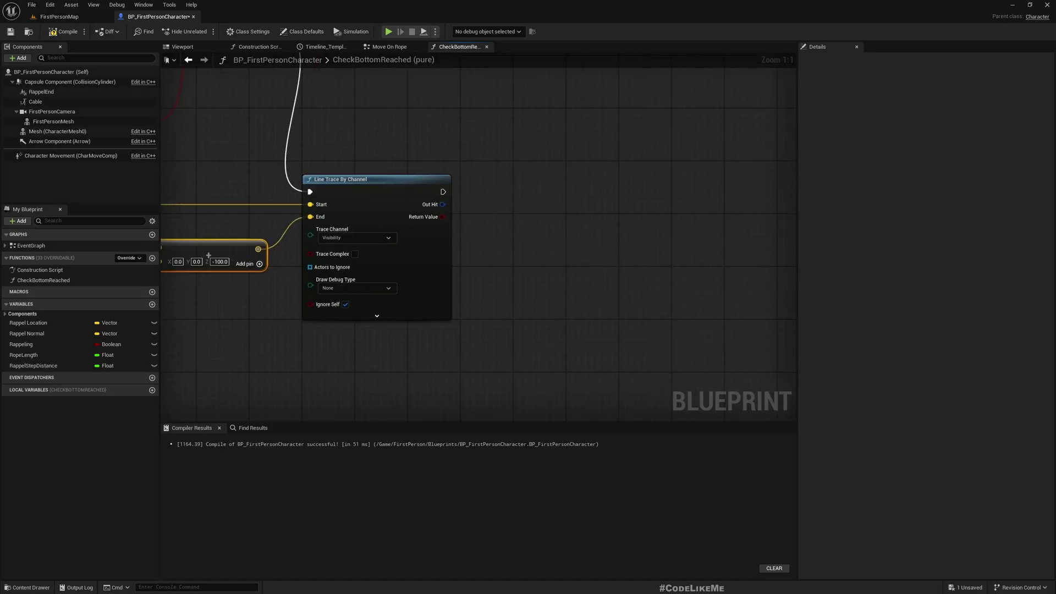
{"action": "scroll", "coordinate": [481, 200], "scroll_direction": "down", "scroll_amount": 1}
Add a Return Node after the Line Trace's execution output
{"action": "right_click_drag", "start_coordinate": [579, 222], "coordinate": [507, 264]}
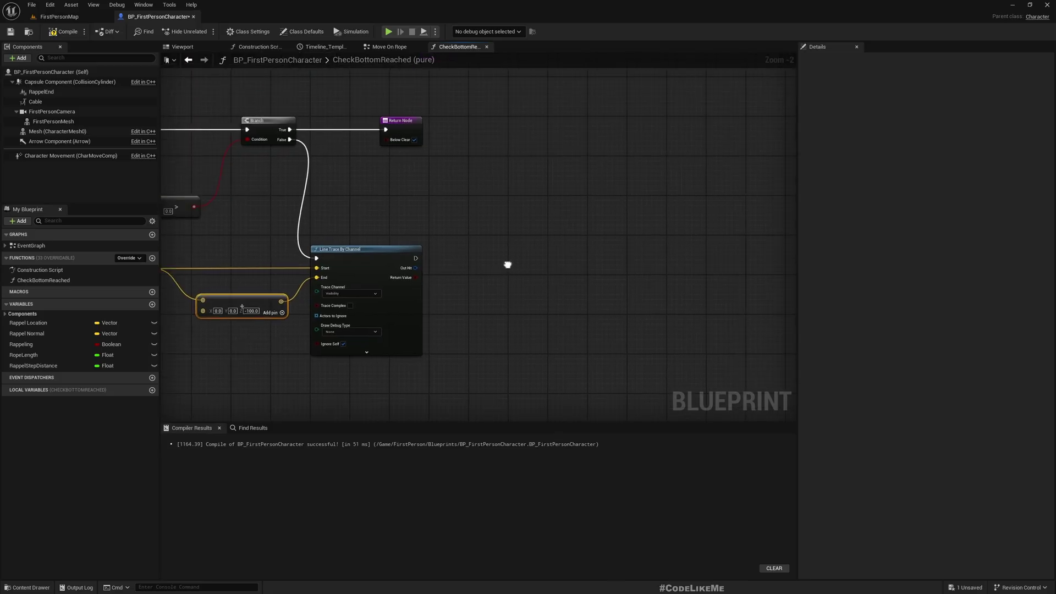
{"action": "scroll", "coordinate": [428, 250], "scroll_direction": "up", "scroll_amount": 2}
{"action": "left_click_drag", "start_coordinate": [412, 262], "coordinate": [511, 259]}
{"action": "type", "text": "ret"}
{"action": "key", "text": "Return"}
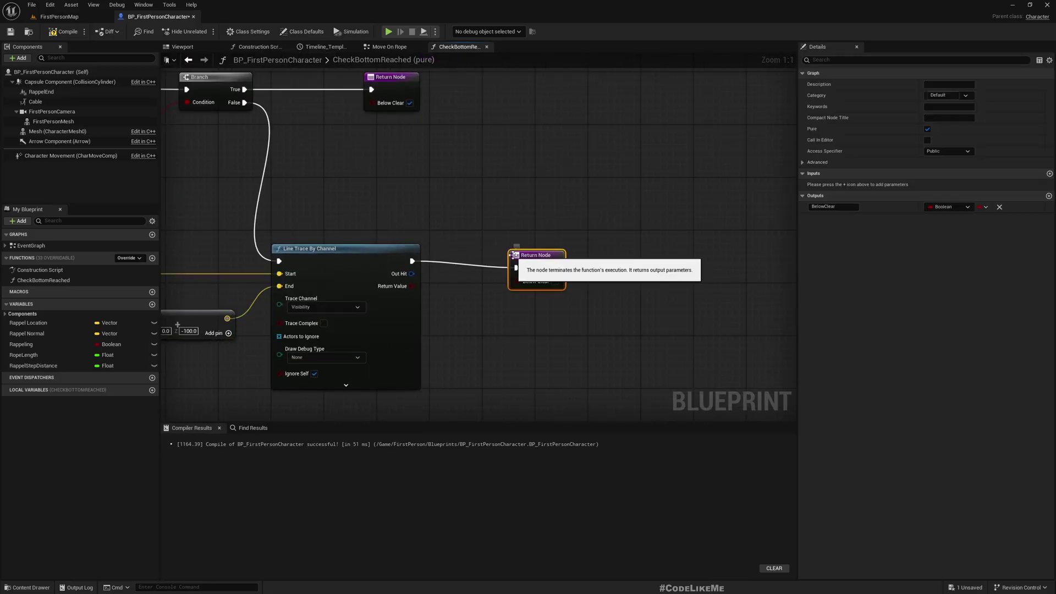
{"action": "left_click_drag", "start_coordinate": [537, 254], "coordinate": [602, 248]}
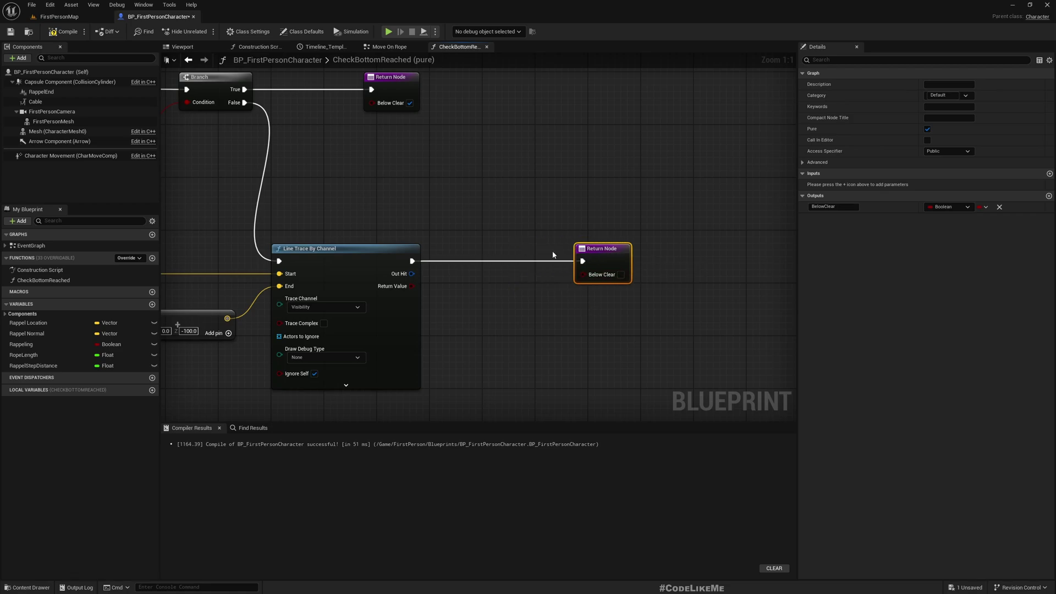
{"action": "left_click", "coordinate": [197, 213]}
{"action": "left_click_drag", "start_coordinate": [281, 234], "coordinate": [663, 267]}
{"action": "right_click_drag", "start_coordinate": [658, 269], "coordinate": [631, 286]}
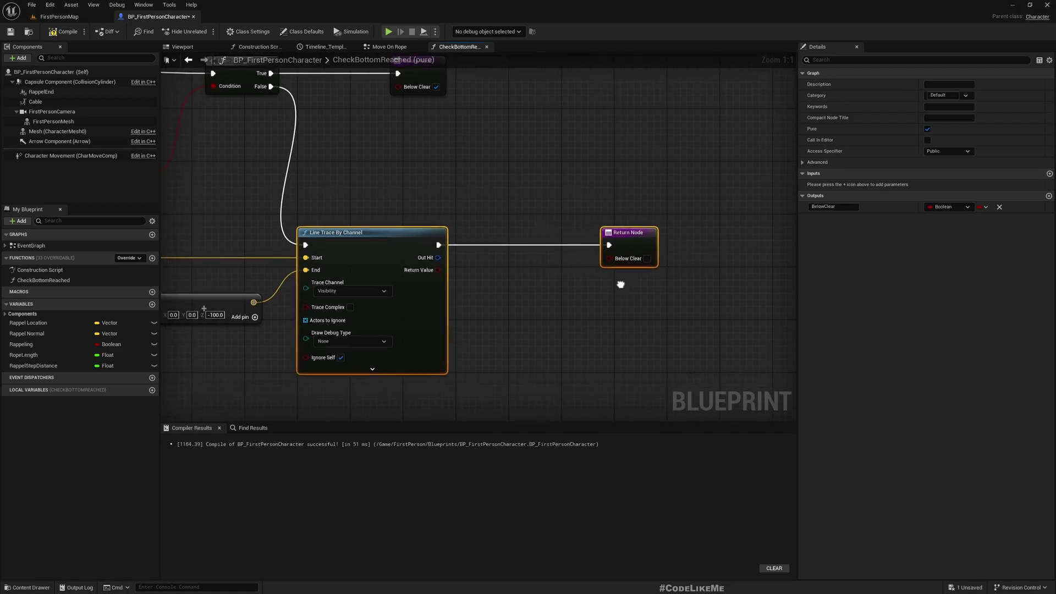
Return the NOT of the trace hit as Below Clear and recompile
{"action": "left_click_drag", "start_coordinate": [437, 270], "coordinate": [479, 288]}
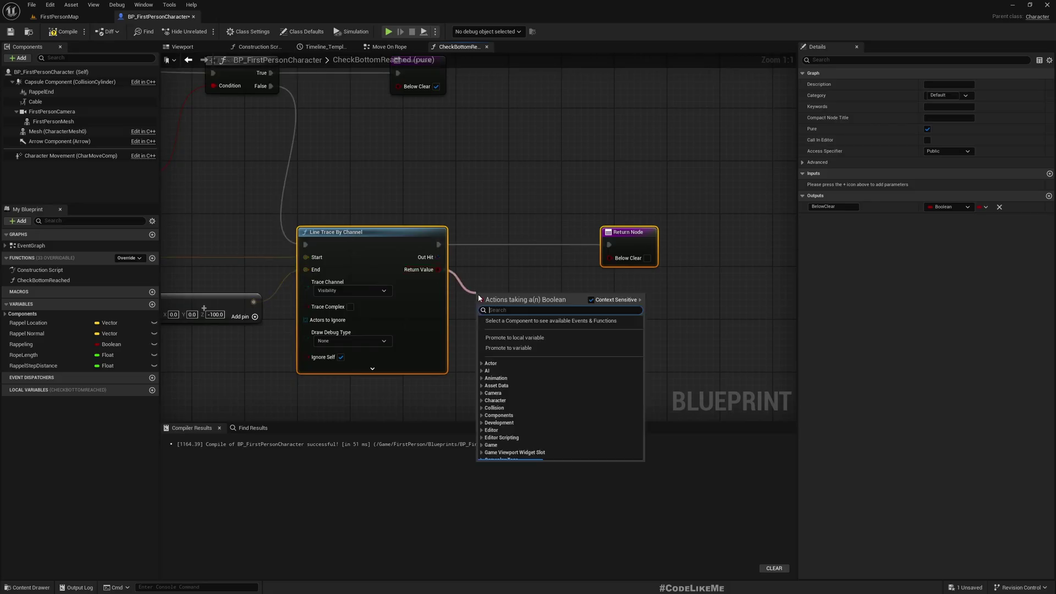
{"action": "type", "text": "not"}
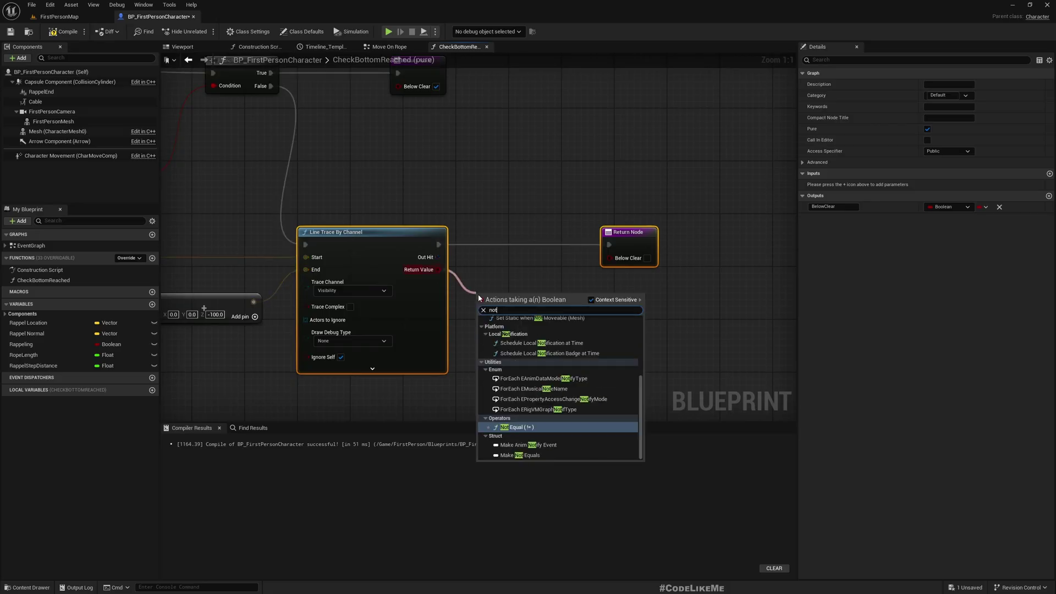
{"action": "scroll", "coordinate": [562, 380], "scroll_direction": "up", "scroll_amount": 3}
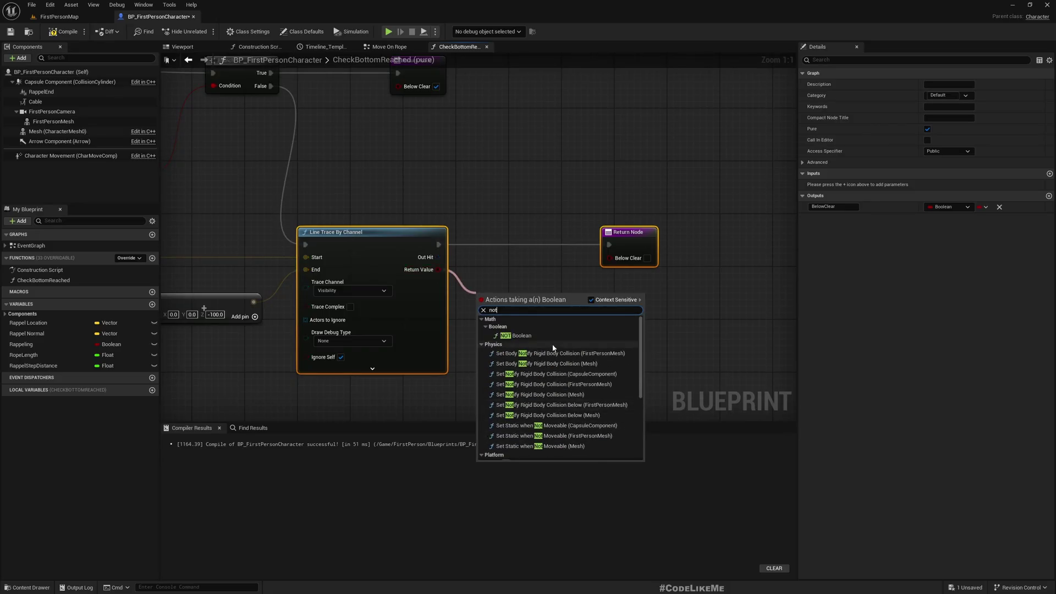
{"action": "left_click", "coordinate": [545, 339]}
{"action": "left_click_drag", "start_coordinate": [538, 302], "coordinate": [610, 257]}
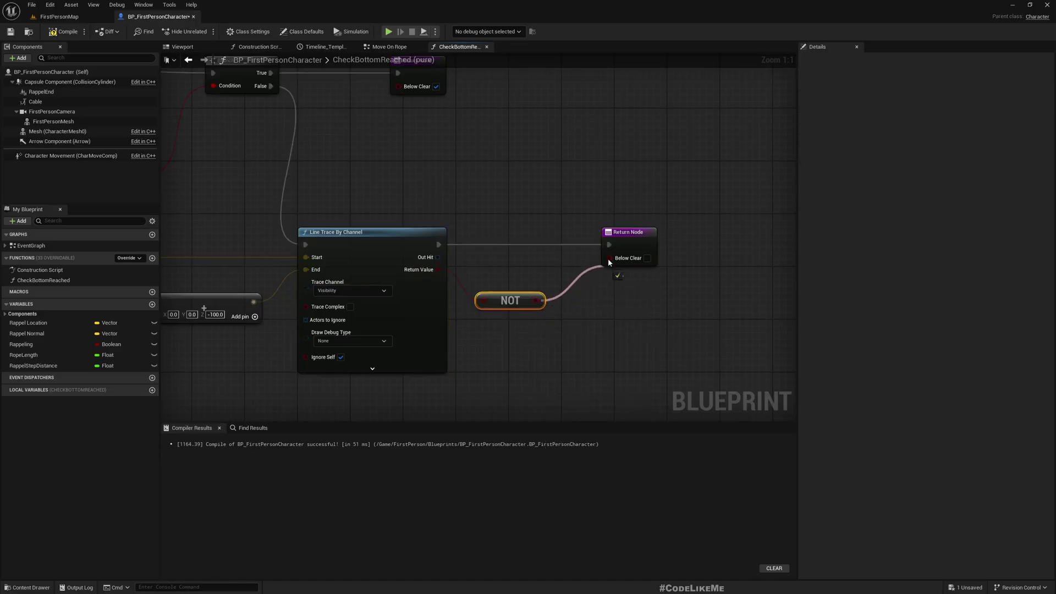
{"action": "left_click_drag", "start_coordinate": [510, 300], "coordinate": [537, 301]}
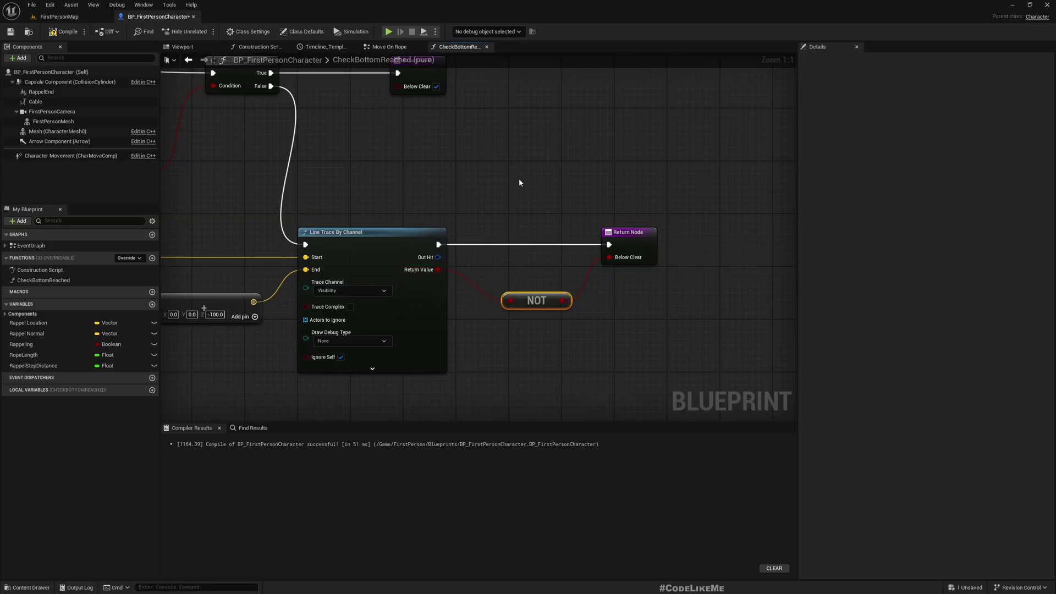
{"action": "left_click", "coordinate": [66, 32]}
In Move On Rope, reposition Check Bottom Reached and select the rope movement nodes
{"action": "left_click", "coordinate": [395, 47]}
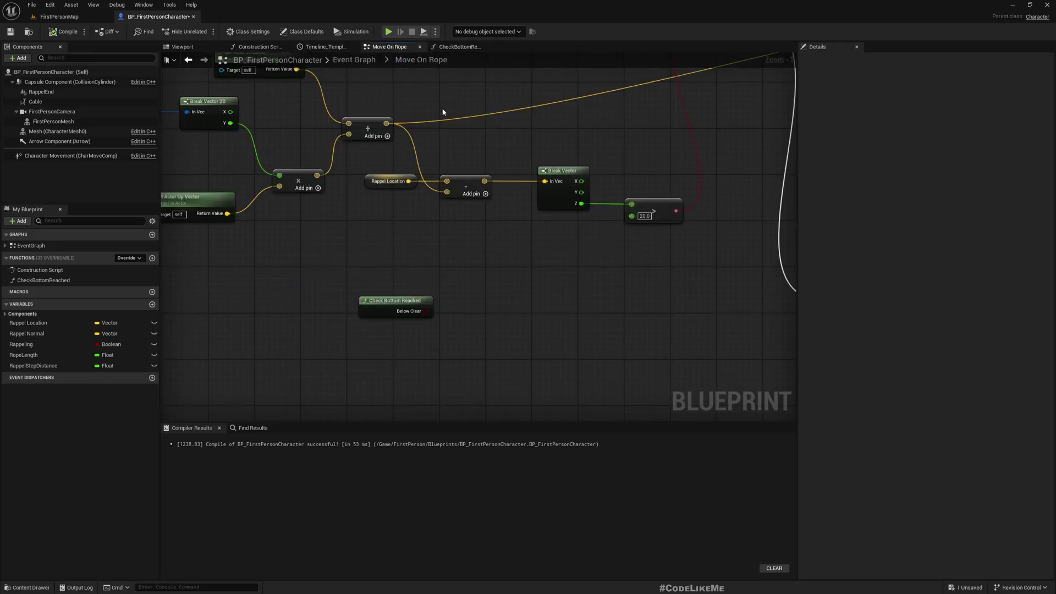
{"action": "right_click_drag", "start_coordinate": [549, 248], "coordinate": [437, 300]}
{"action": "left_click_drag", "start_coordinate": [330, 363], "coordinate": [495, 322]}
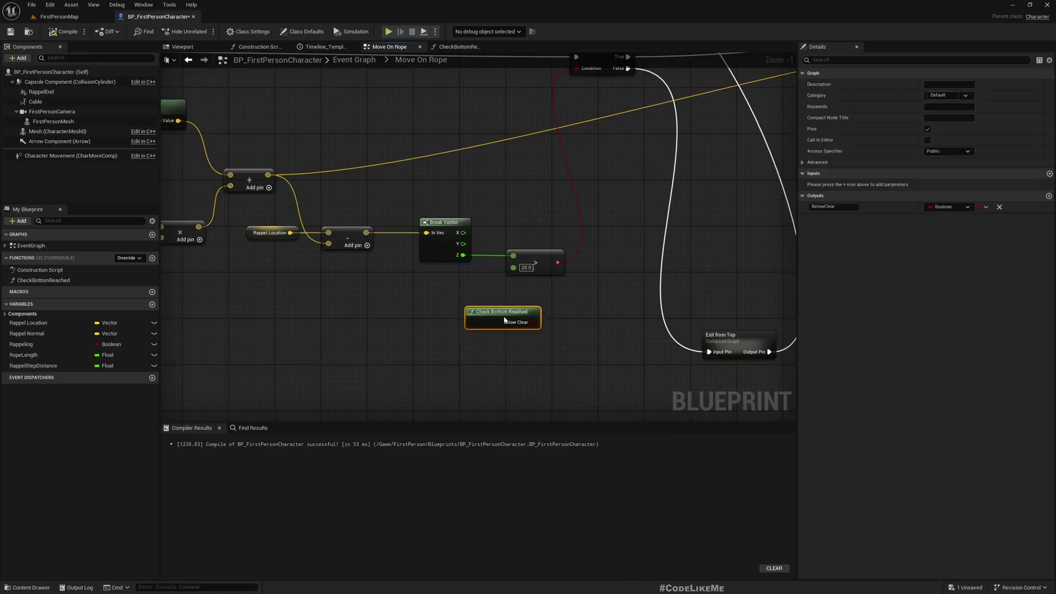
{"action": "mouse_move", "coordinate": [603, 345]}
{"action": "right_mouse_down"}
{"action": "mouse_move", "coordinate": [565, 348]}
{"action": "mouse_move", "coordinate": [410, 310]}
{"action": "mouse_move", "coordinate": [415, 274]}
{"action": "right_mouse_up"}
{"action": "scroll", "coordinate": [410, 310], "scroll_direction": "down", "scroll_amount": 1}
{"action": "scroll", "coordinate": [389, 274], "scroll_direction": "down", "scroll_amount": 2}
{"action": "scroll", "coordinate": [349, 283], "scroll_direction": "up", "scroll_amount": 2}
{"action": "scroll", "coordinate": [351, 282], "scroll_direction": "up", "scroll_amount": 1}
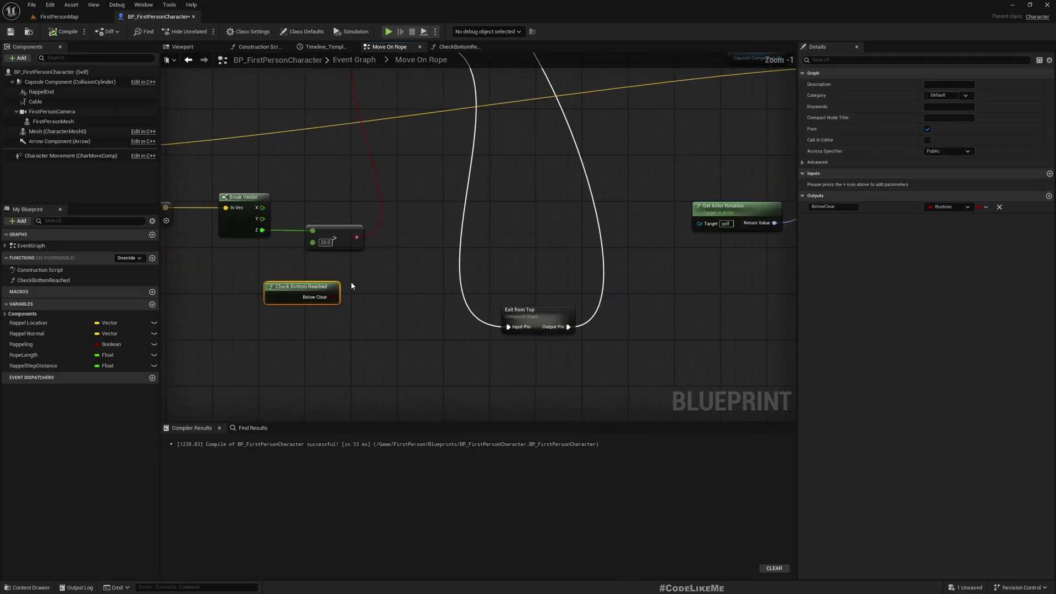
{"action": "scroll", "coordinate": [330, 284], "scroll_direction": "down", "scroll_amount": 4}
{"action": "left_click_drag", "start_coordinate": [322, 159], "coordinate": [492, 346]}
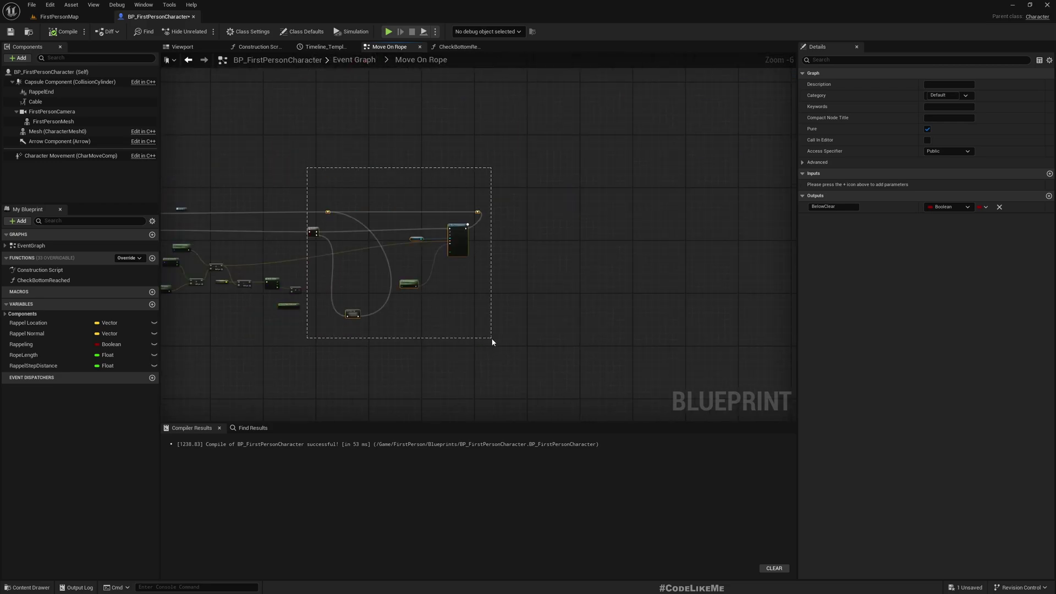
{"action": "scroll", "coordinate": [376, 255], "scroll_direction": "up", "scroll_amount": 1}
{"action": "scroll", "coordinate": [375, 255], "scroll_direction": "up", "scroll_amount": 1}
{"action": "scroll", "coordinate": [375, 255], "scroll_direction": "up", "scroll_amount": 1}
{"action": "scroll", "coordinate": [375, 255], "scroll_direction": "up", "scroll_amount": 1}
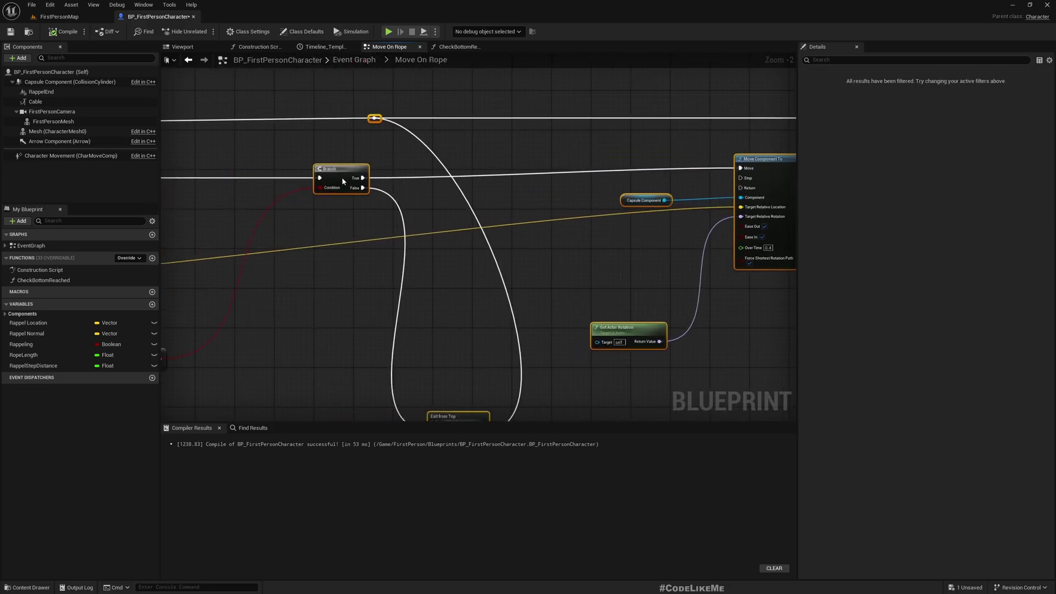
{"action": "mouse_move", "coordinate": [297, 235]}
{"action": "right_mouse_down"}
{"action": "mouse_move", "coordinate": [335, 241]}
{"action": "mouse_move", "coordinate": [539, 165]}
{"action": "mouse_move", "coordinate": [549, 197]}
{"action": "mouse_move", "coordinate": [594, 215]}
{"action": "right_mouse_up"}
{"action": "scroll", "coordinate": [549, 199], "scroll_direction": "down", "scroll_amount": 1}
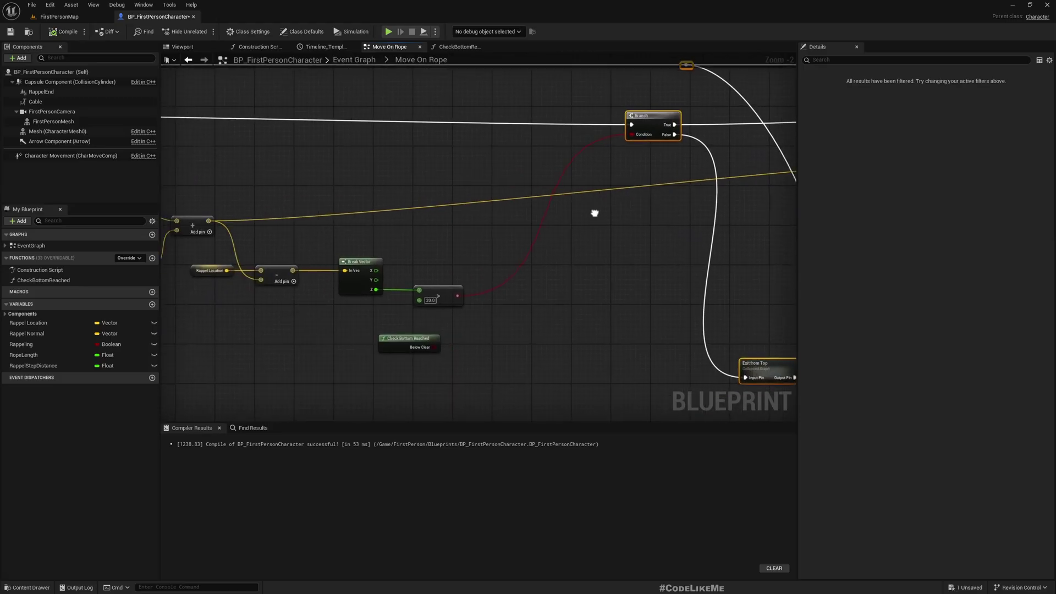
{"action": "scroll", "coordinate": [595, 215], "scroll_direction": "down", "scroll_amount": 1}
Add an AND Boolean on the height comparison, with Below Clear as its second input
{"action": "left_click", "coordinate": [448, 293]}
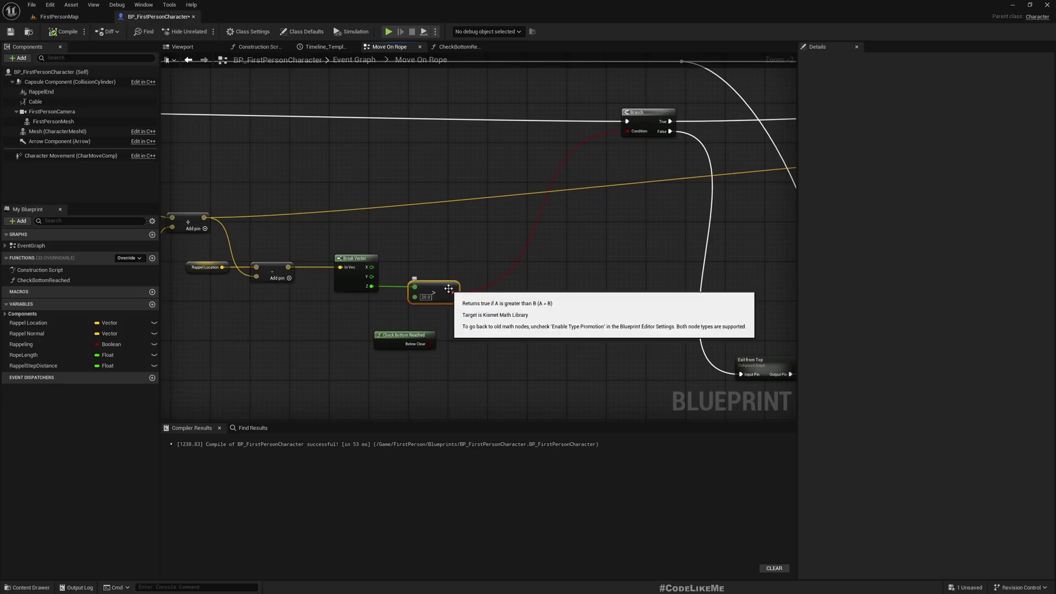
{"action": "left_click_drag", "start_coordinate": [455, 292], "coordinate": [477, 295]}
{"action": "type", "text": "and"}
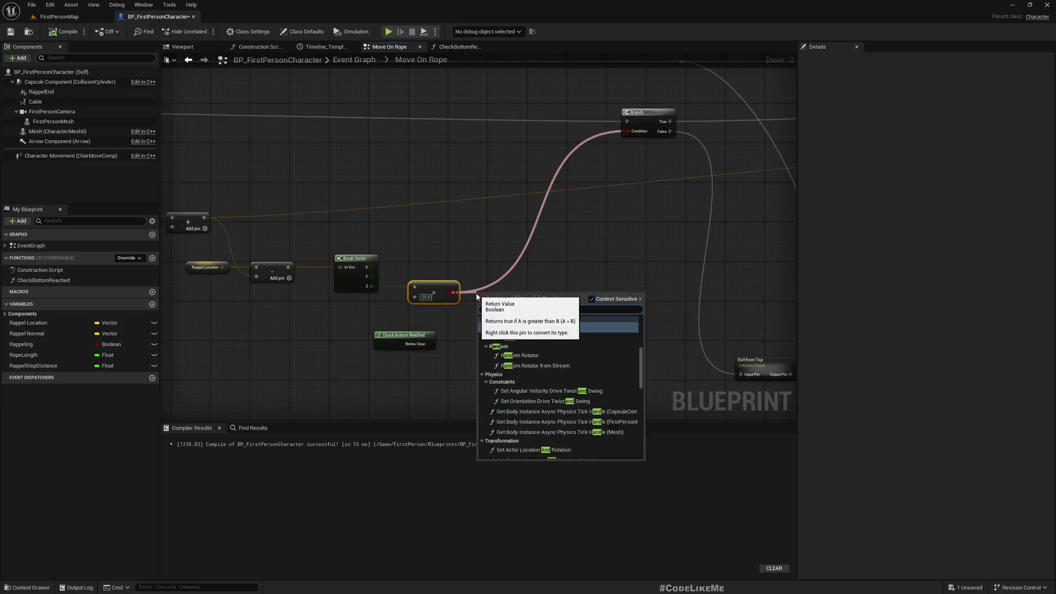
{"action": "left_click", "coordinate": [528, 352]}
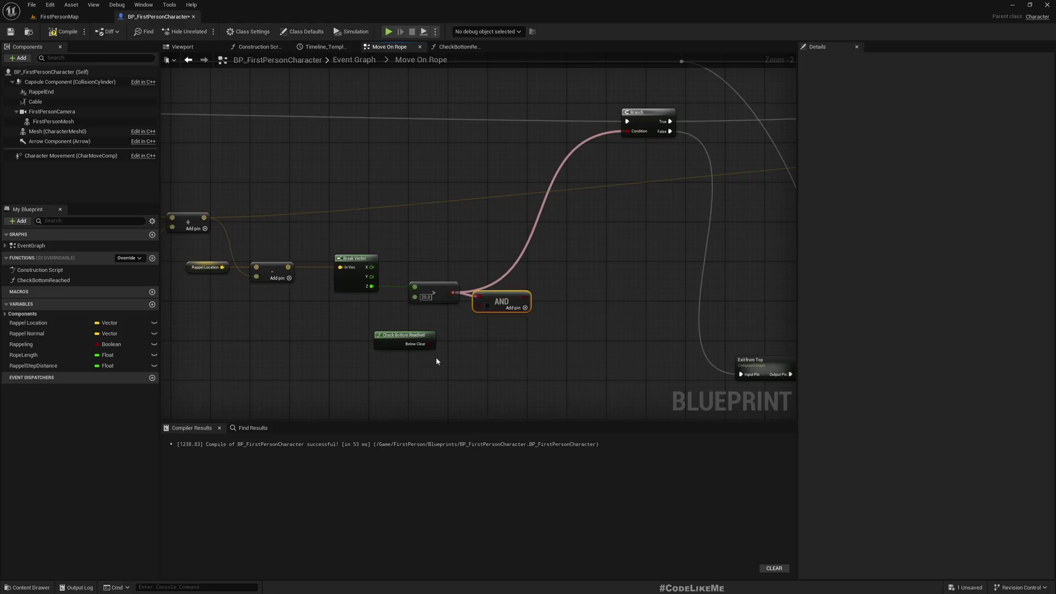
{"action": "left_click_drag", "start_coordinate": [426, 346], "coordinate": [481, 306]}
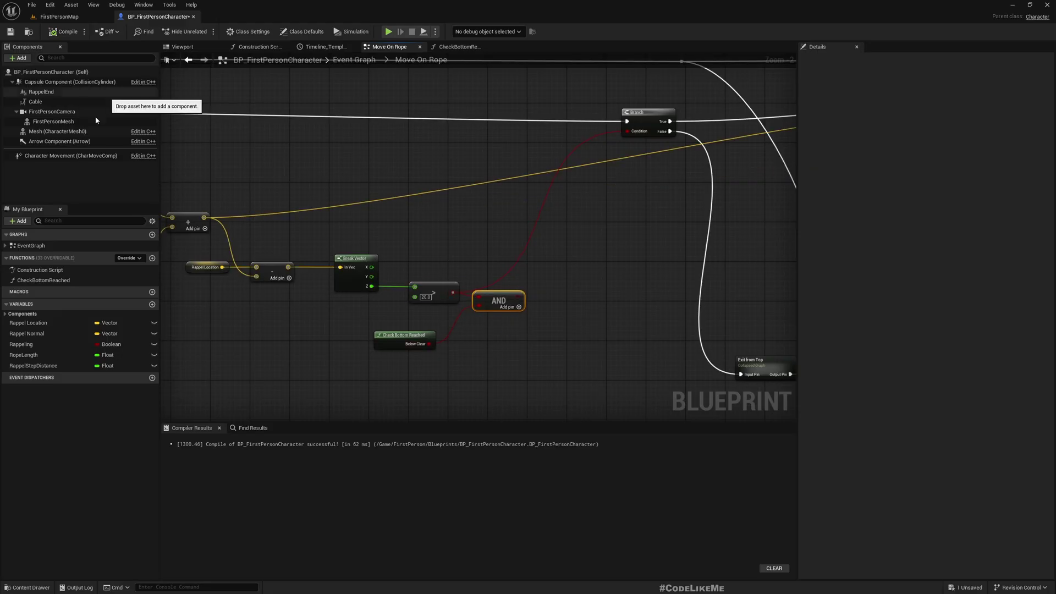
Rename the CheckBottomReached function to CheckGroundBelow
{"action": "left_click", "coordinate": [44, 279]}
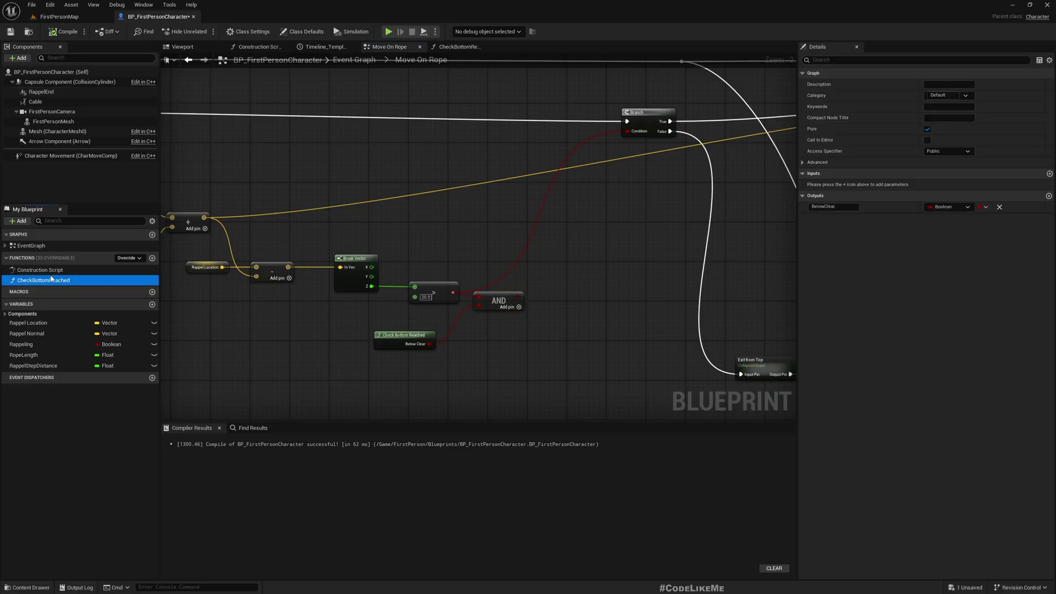
{"action": "key", "text": "F2"}
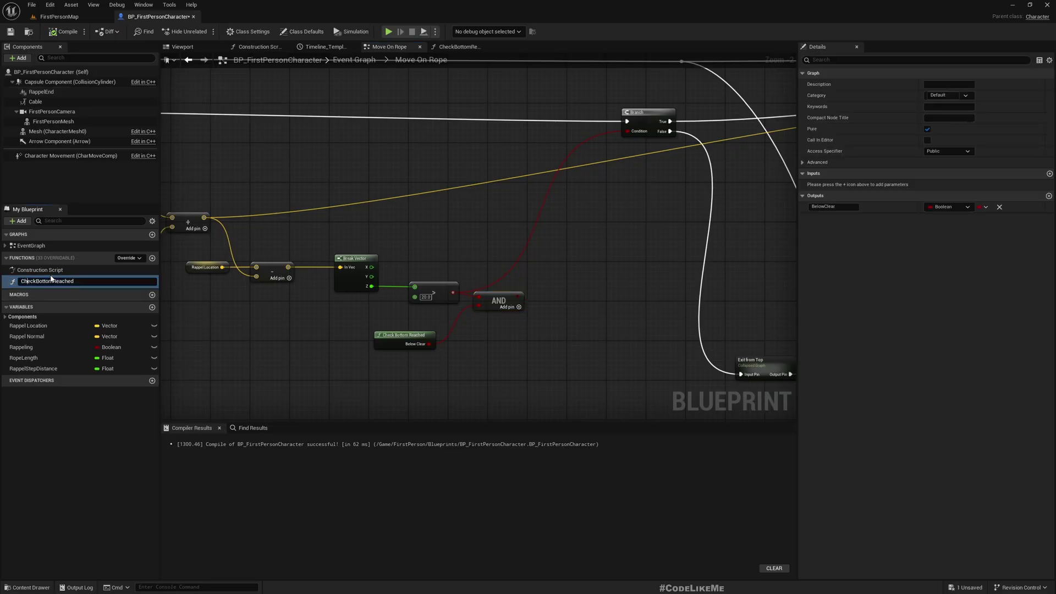
{"action": "key", "text": "shift+Right"}
{"action": "key", "text": "shift+Right"}
{"action": "key", "text": "shift+Right"}
{"action": "key", "text": "shift+End"}
{"action": "type", "text": "G"}
{"action": "type", "text": "ndB"}
{"action": "type", "text": "w"}
{"action": "key", "text": "Return"}
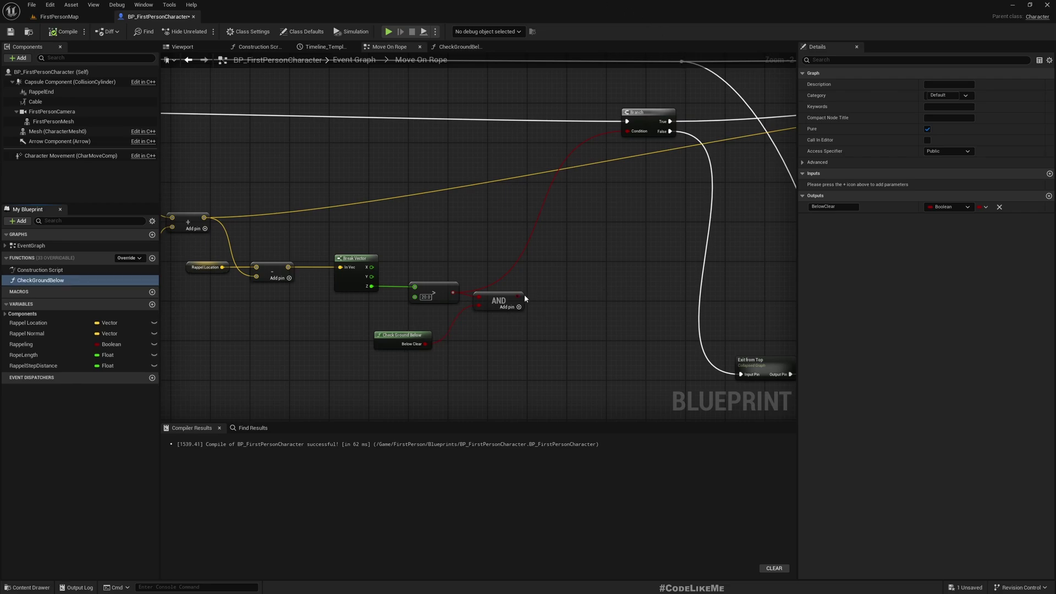
Reposition Check Ground Below and the AND, and insert a Branch on the first Branch's False
{"action": "left_click_drag", "start_coordinate": [520, 295], "coordinate": [629, 130]}
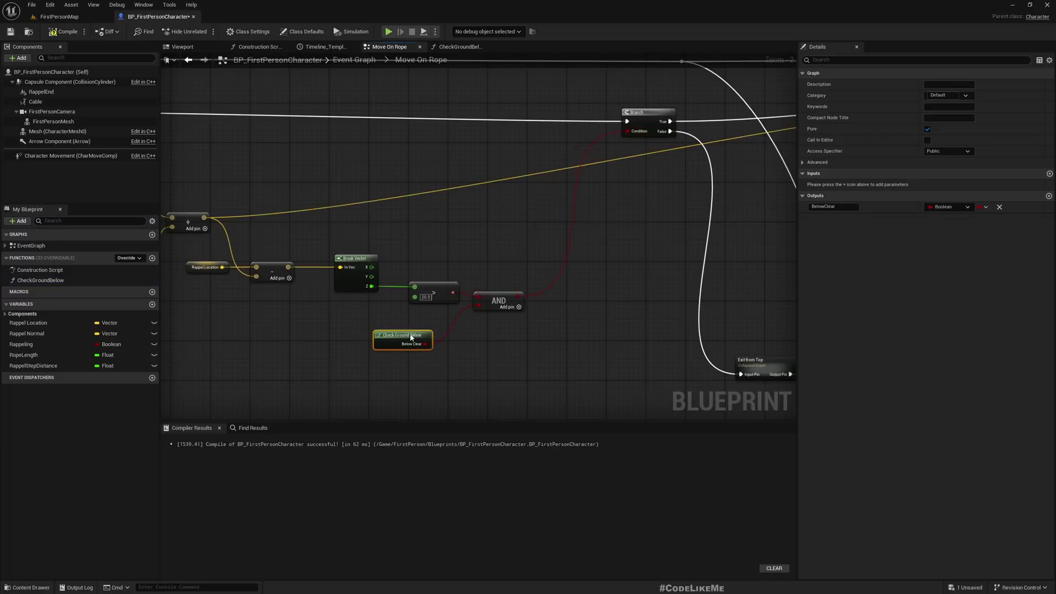
{"action": "left_click_drag", "start_coordinate": [401, 335], "coordinate": [442, 330]}
{"action": "left_click_drag", "start_coordinate": [499, 301], "coordinate": [518, 300]}
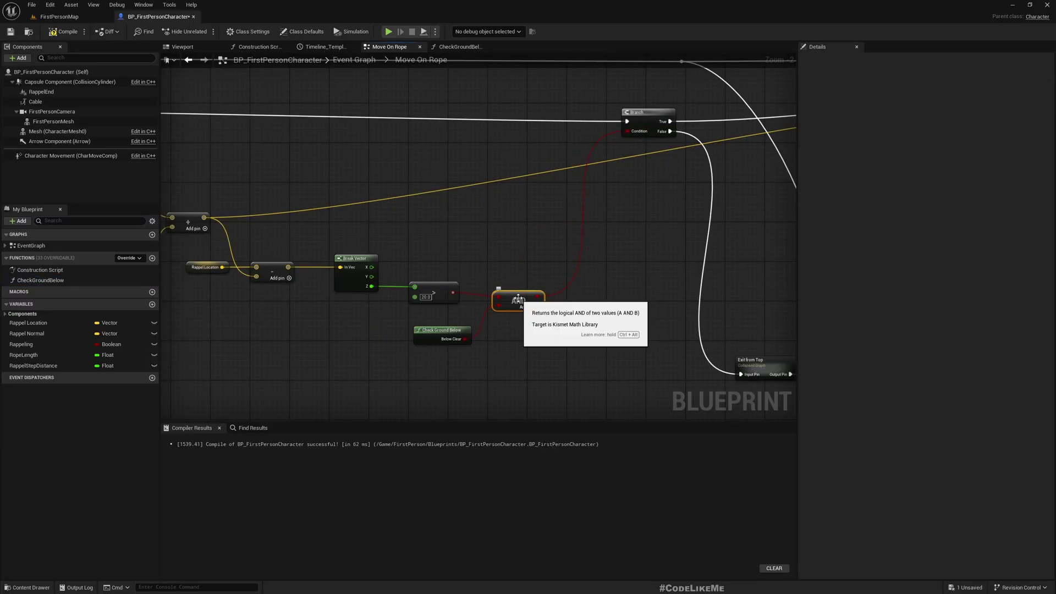
{"action": "scroll", "coordinate": [518, 299], "scroll_direction": "down", "scroll_amount": 2}
{"action": "left_click_drag", "start_coordinate": [319, 266], "coordinate": [516, 243]}
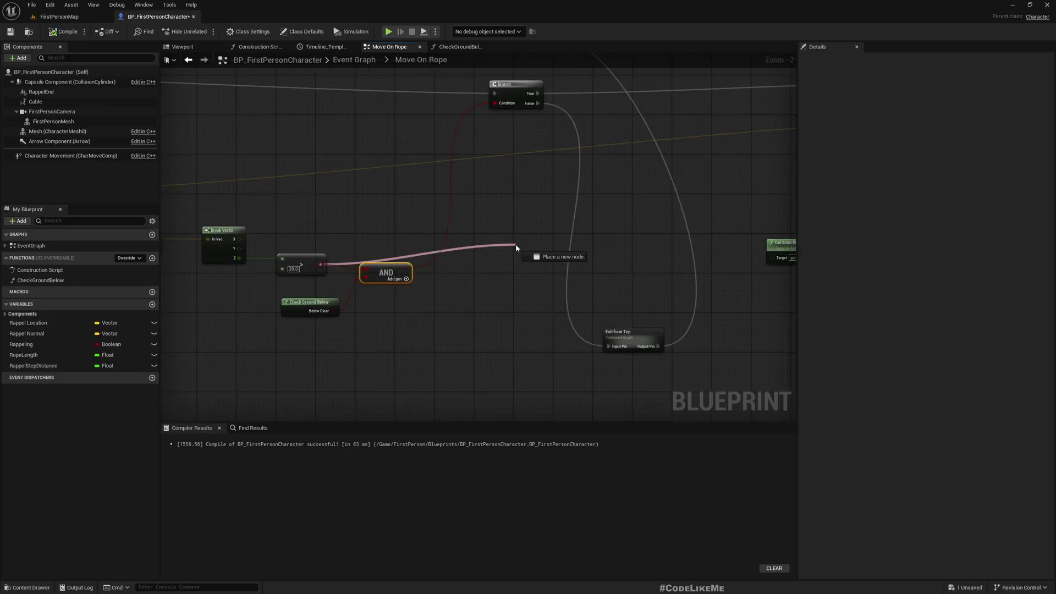
{"action": "left_click_drag", "start_coordinate": [533, 103], "coordinate": [538, 237]}
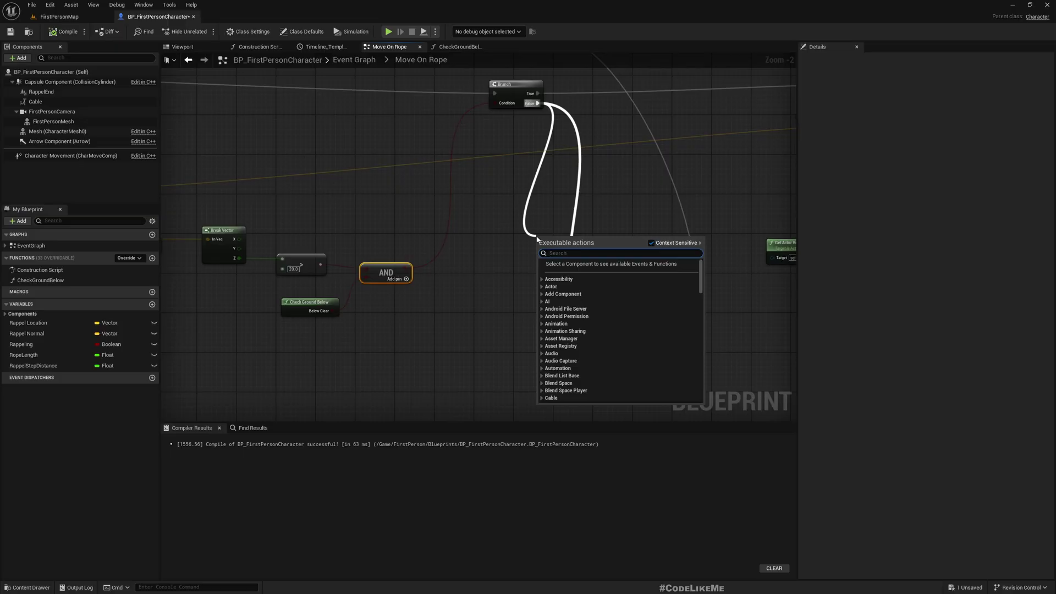
{"action": "type", "text": "branch"}
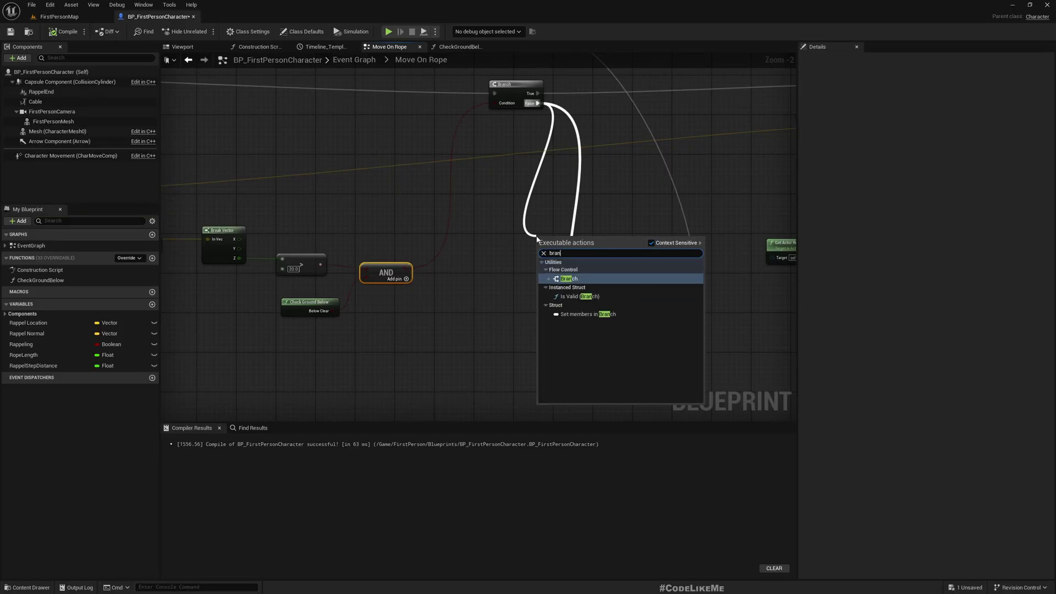
{"action": "key", "text": "Return"}
Wire the new Branch: AND to Condition, True to main line, False to Exit from Top
{"action": "left_click_drag", "start_coordinate": [589, 247], "coordinate": [609, 346]}
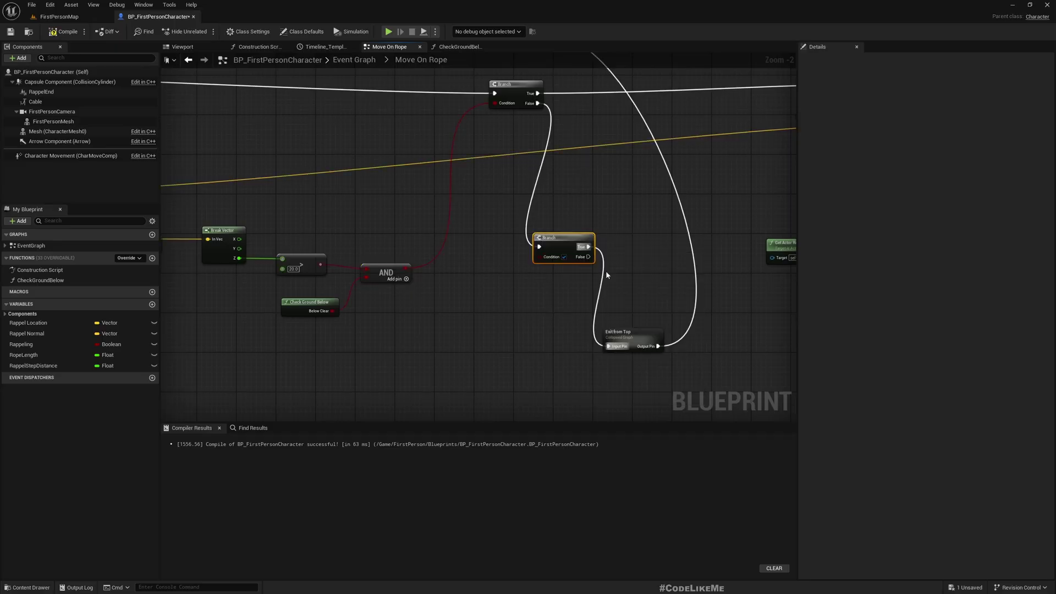
{"action": "right_click_drag", "start_coordinate": [606, 271], "coordinate": [510, 336]}
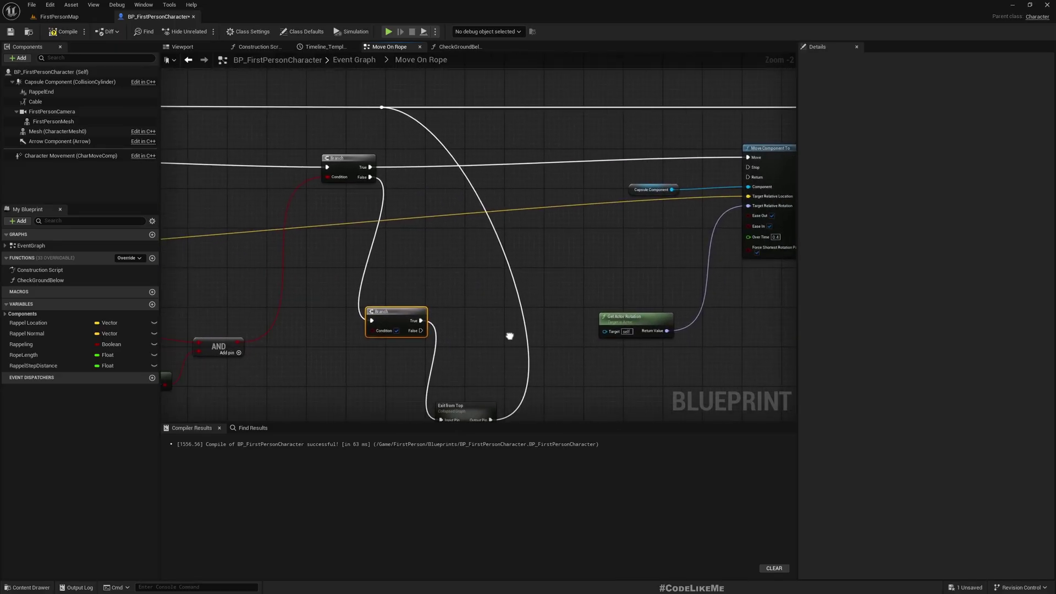
{"action": "left_click_drag", "start_coordinate": [421, 321], "coordinate": [424, 317]}
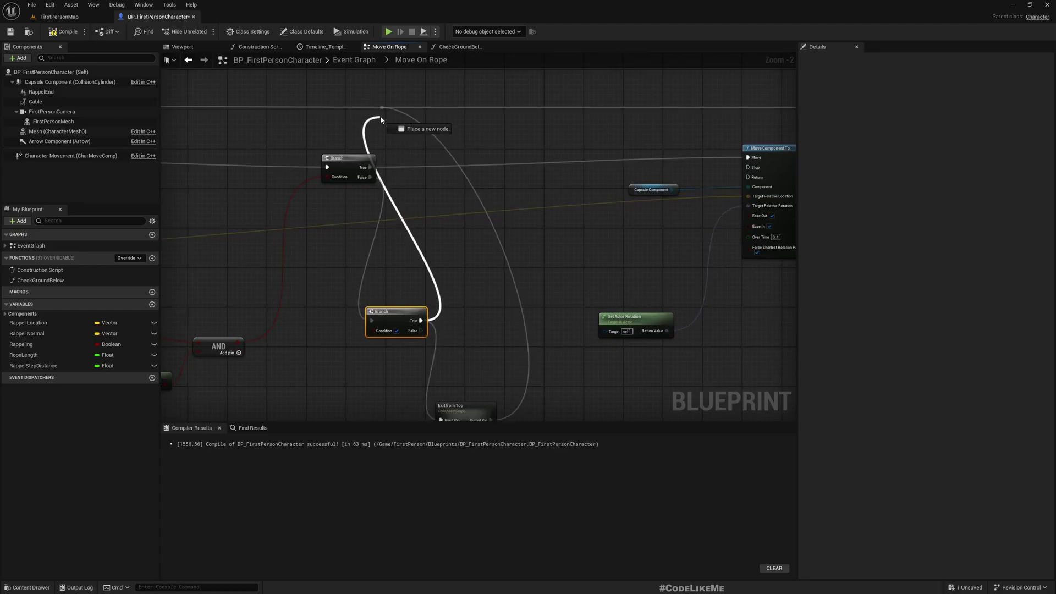
{"action": "left_click", "coordinate": [385, 109]}
{"action": "right_click_drag", "start_coordinate": [404, 375], "coordinate": [497, 322]}
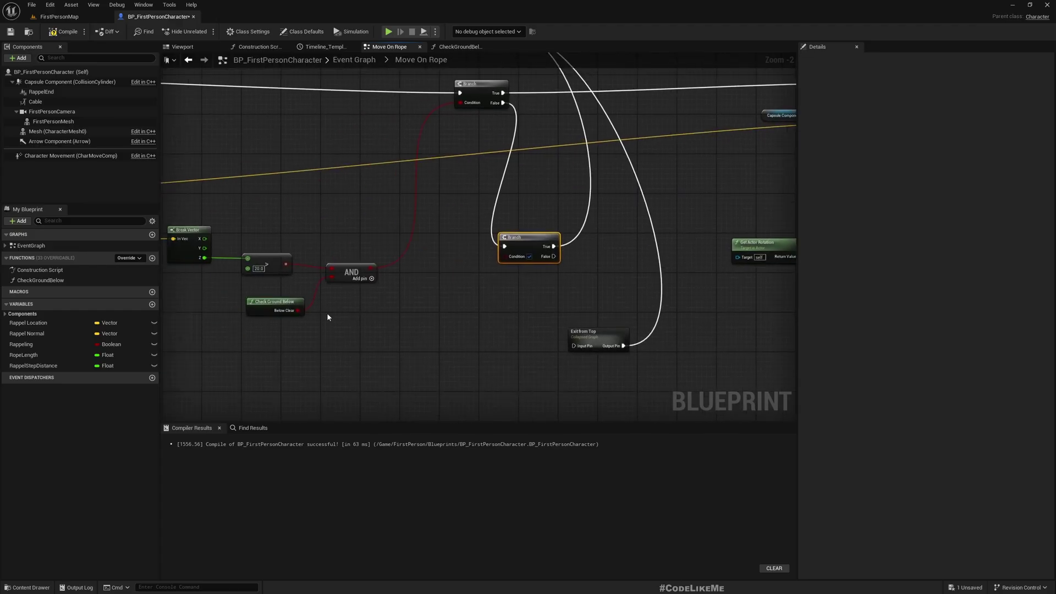
{"action": "mouse_move", "coordinate": [284, 264]}
{"action": "left_mouse_down"}
{"action": "mouse_move", "coordinate": [509, 257]}
{"action": "mouse_move", "coordinate": [576, 340]}
{"action": "left_mouse_up"}
{"action": "left_click", "coordinate": [580, 347]}
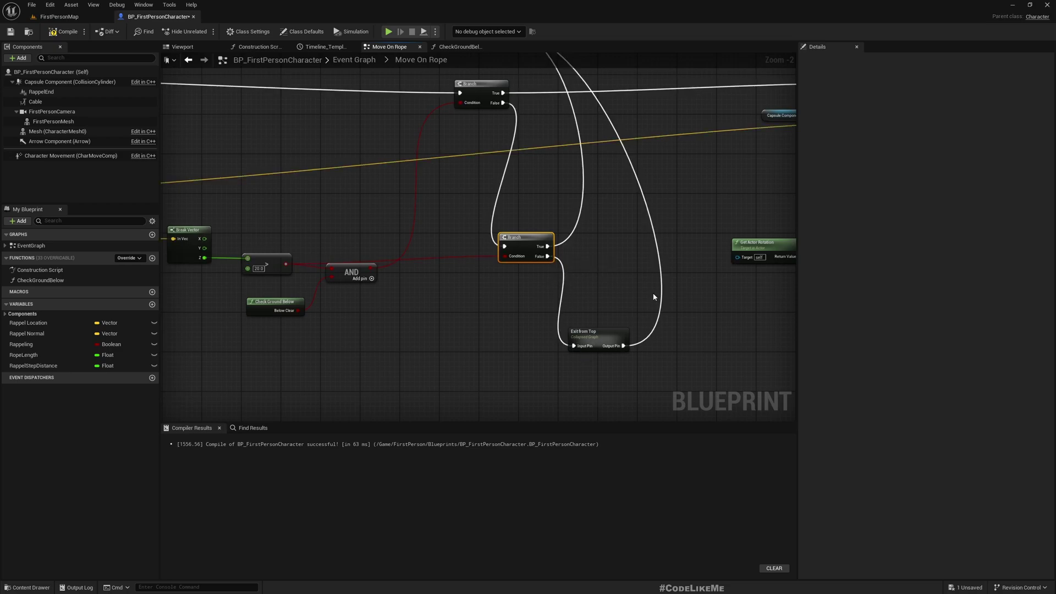
{"action": "scroll", "coordinate": [652, 293], "scroll_direction": "down", "scroll_amount": 3}
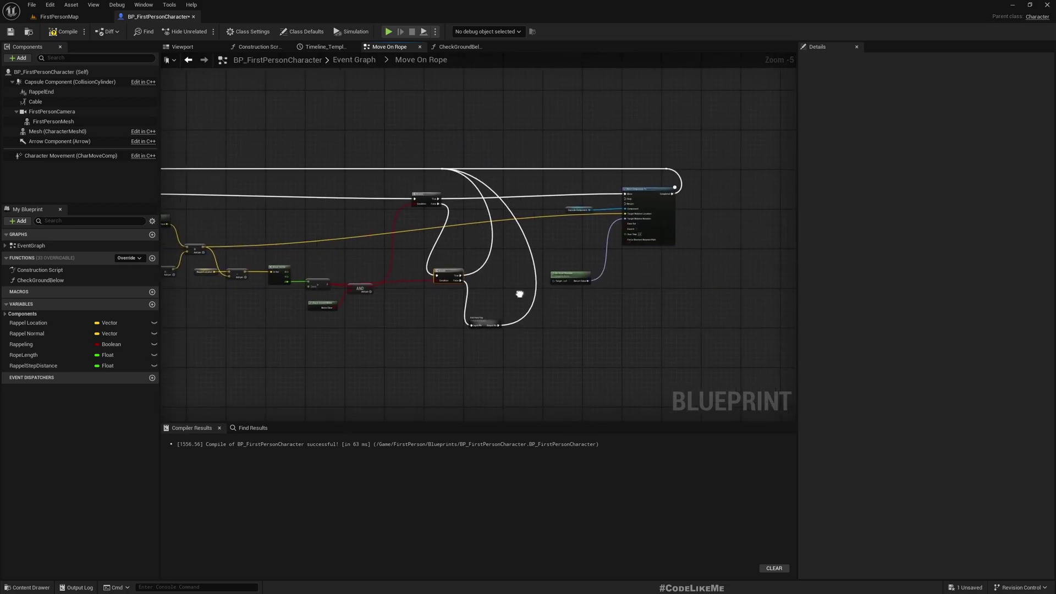
{"action": "right_click_drag", "start_coordinate": [518, 290], "coordinate": [623, 284]}
Play-test rappelling in FirstPersonMap with a fullscreen viewport, then end the session
{"action": "left_click", "coordinate": [60, 17]}
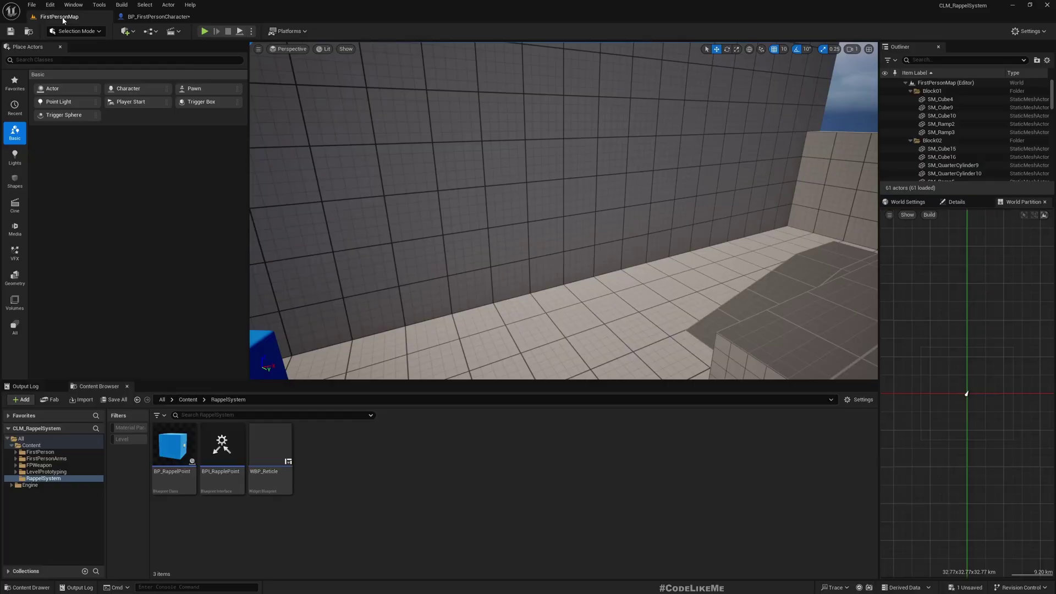
{"action": "right_click_drag", "start_coordinate": [627, 207], "coordinate": [453, 184]}
{"action": "key", "text": "F11"}
{"action": "key", "text": "F11"}
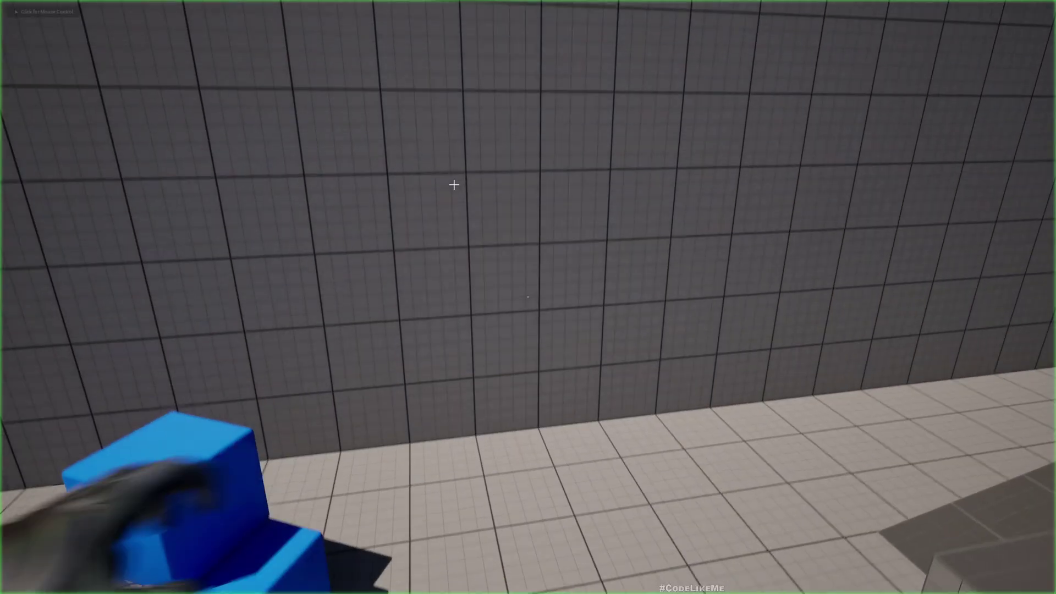
{"action": "key", "text": "alt+p"}
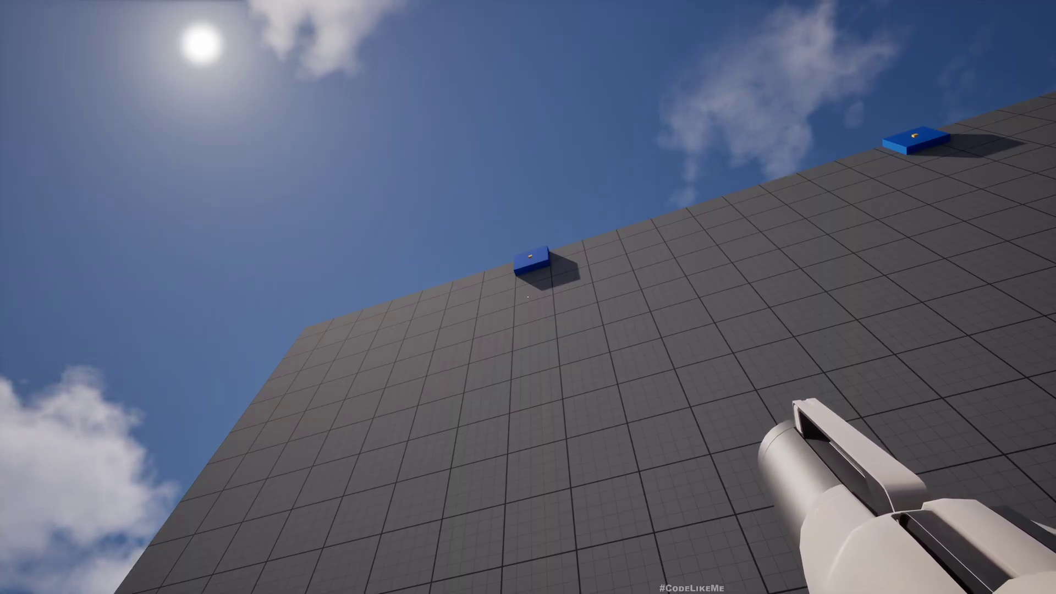
{"action": "key", "text": "Escape"}
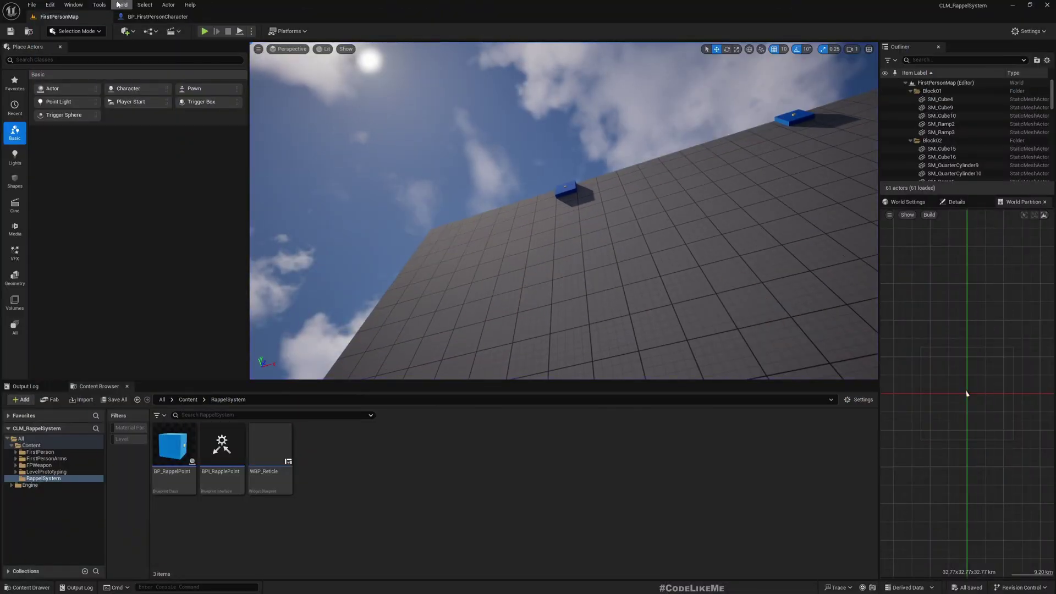
Back in the character blueprint, add a reroute point on the red condition wire
{"action": "left_click", "coordinate": [153, 17]}
{"action": "scroll", "coordinate": [528, 272], "scroll_direction": "up", "scroll_amount": 6}
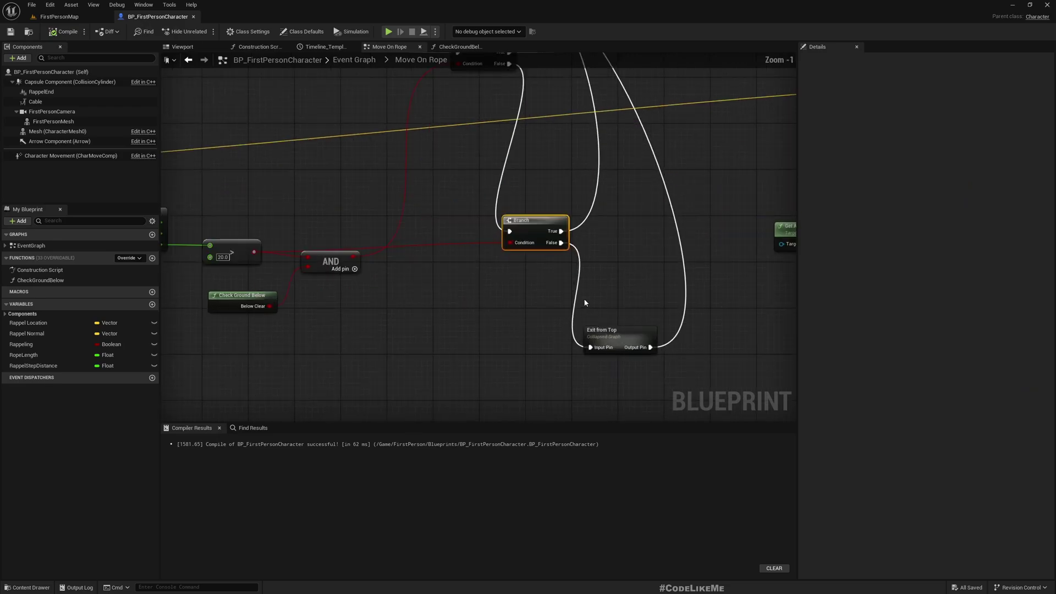
{"action": "scroll", "coordinate": [529, 272], "scroll_direction": "up", "scroll_amount": 3}
{"action": "left_click_drag", "start_coordinate": [501, 314], "coordinate": [557, 317]}
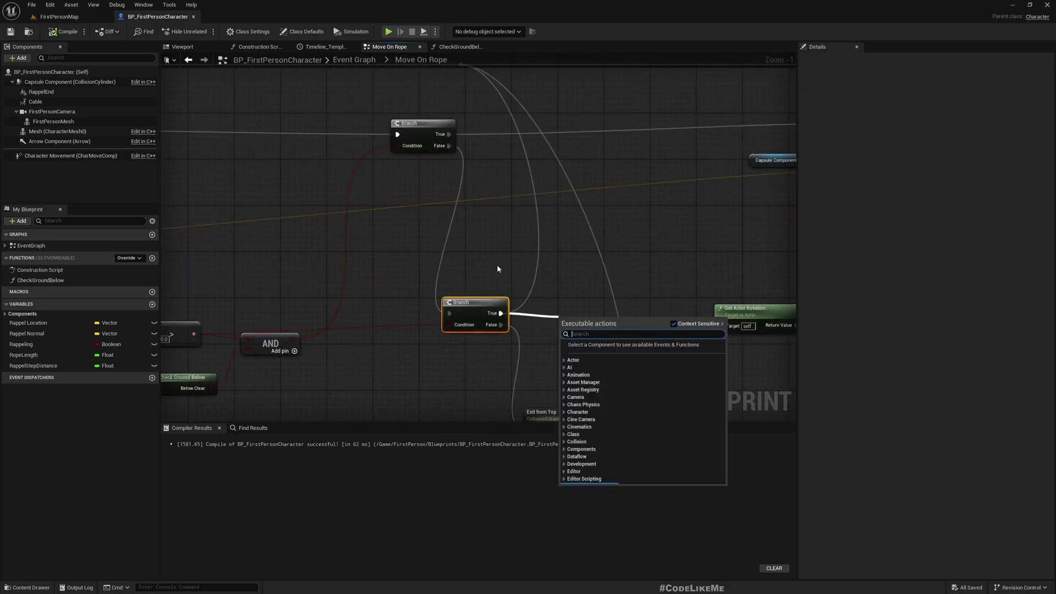
{"action": "right_click_drag", "start_coordinate": [497, 264], "coordinate": [553, 236]}
{"action": "scroll", "coordinate": [541, 242], "scroll_direction": "down", "scroll_amount": 4}
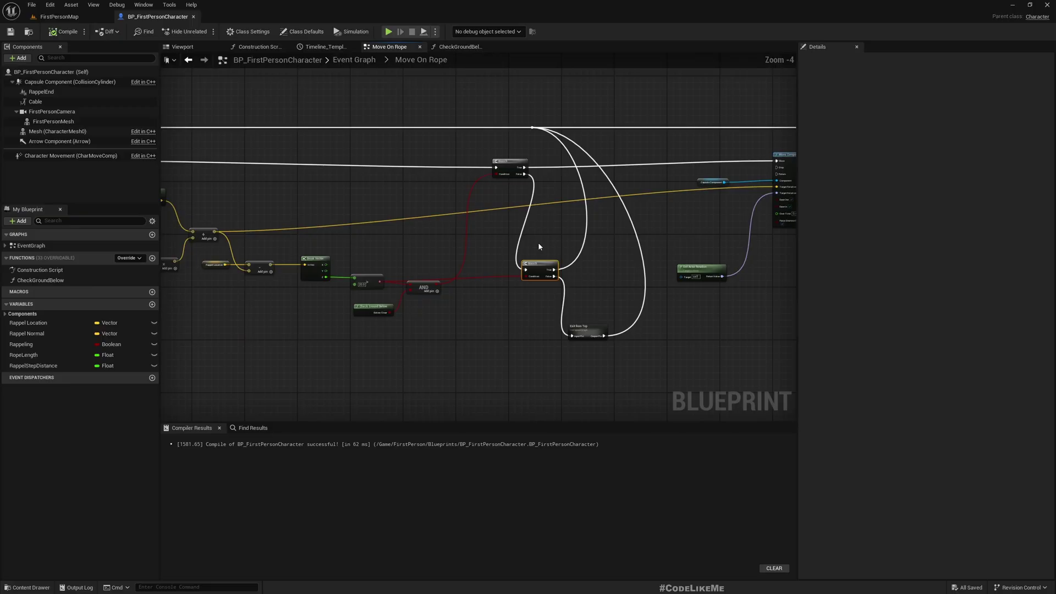
{"action": "scroll", "coordinate": [538, 242], "scroll_direction": "up", "scroll_amount": 2}
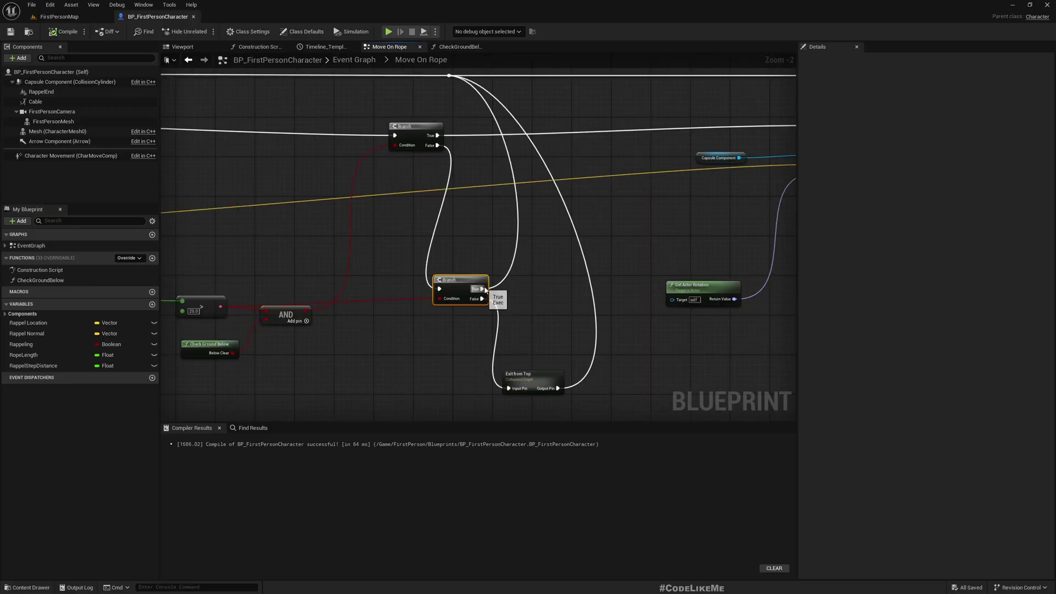
{"action": "left_click_drag", "start_coordinate": [485, 289], "coordinate": [546, 291]}
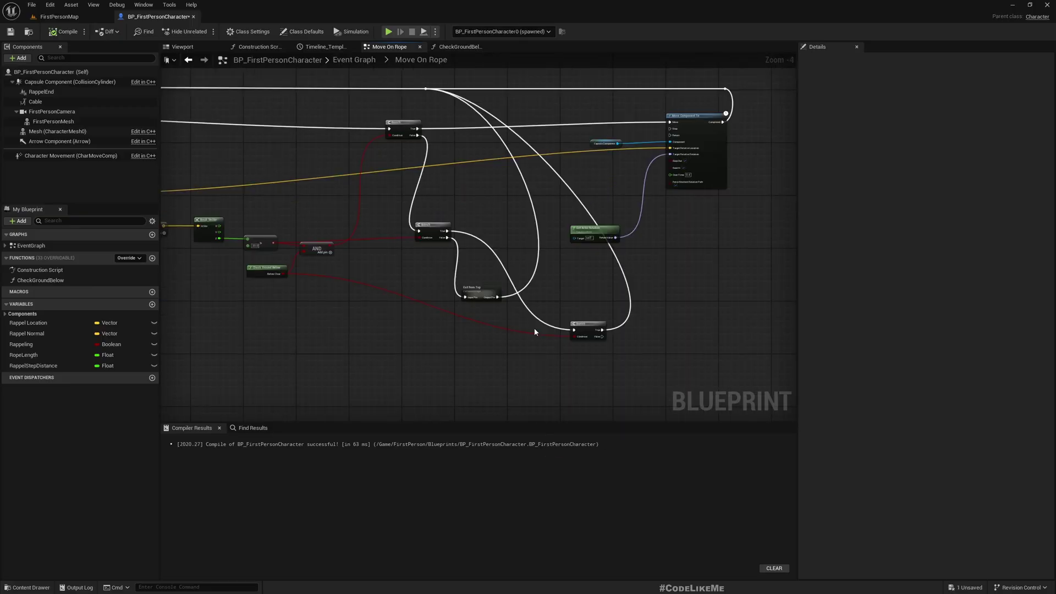
{"action": "scroll", "coordinate": [597, 370], "scroll_direction": "up", "scroll_amount": 1}
{"action": "scroll", "coordinate": [528, 313], "scroll_direction": "up", "scroll_amount": 1}
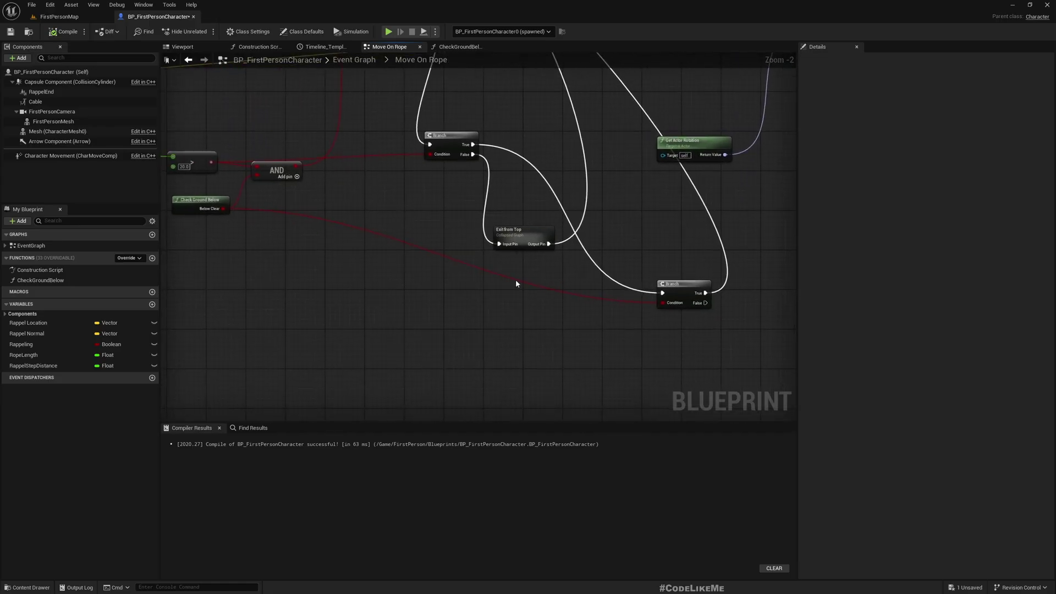
{"action": "double_click", "coordinate": [448, 257]}
Add a Toggle Rappel call on the lower Branch's False path
{"action": "right_click_drag", "start_coordinate": [408, 280], "coordinate": [440, 269]}
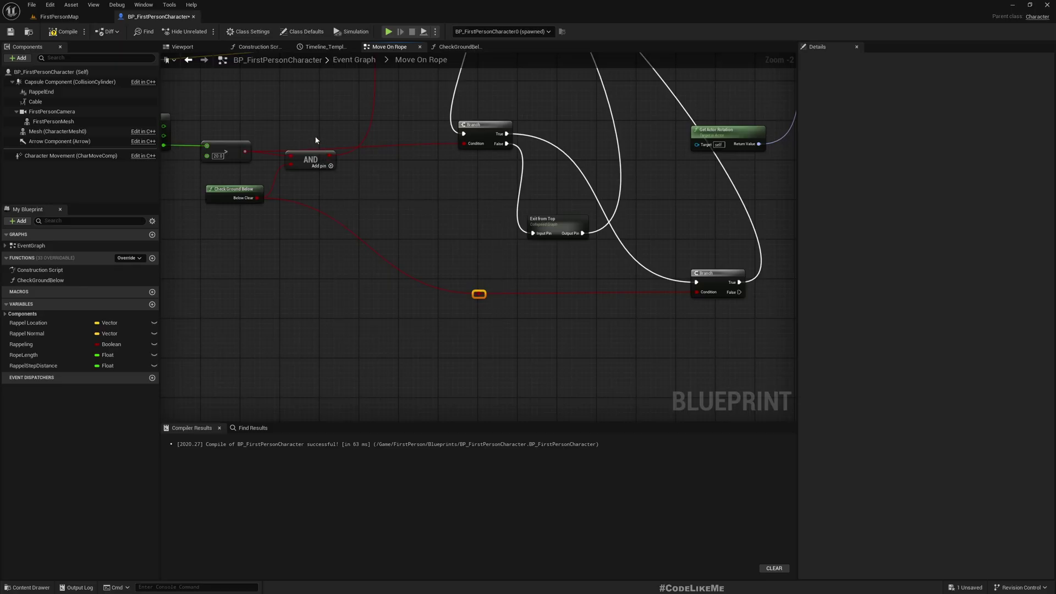
{"action": "left_click_drag", "start_coordinate": [316, 139], "coordinate": [447, 280]}
{"action": "mouse_move", "coordinate": [292, 243]}
{"action": "right_mouse_down"}
{"action": "mouse_move", "coordinate": [578, 272]}
{"action": "mouse_move", "coordinate": [561, 322]}
{"action": "right_mouse_up"}
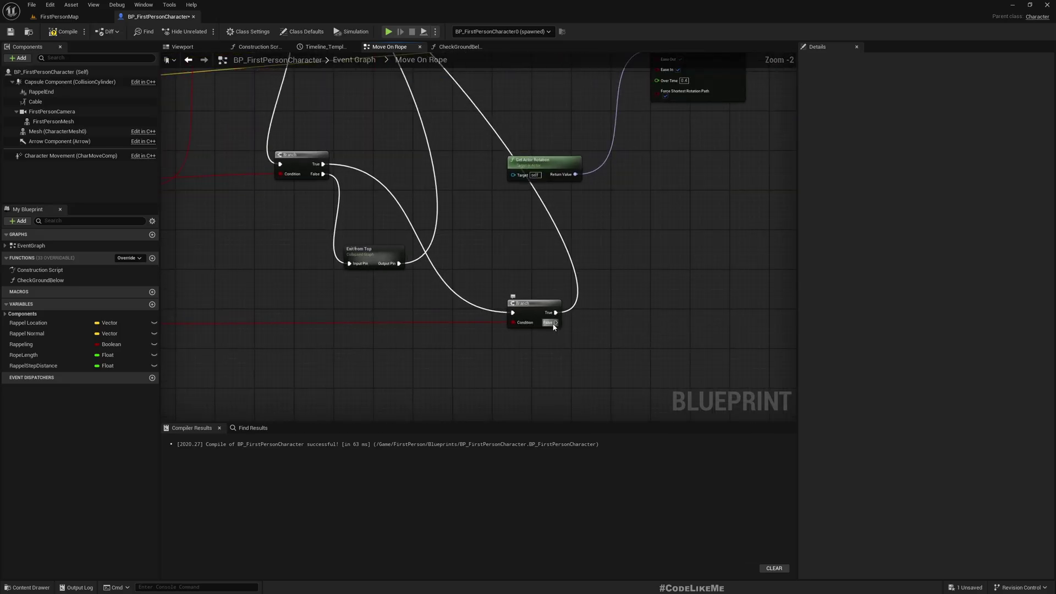
{"action": "left_click_drag", "start_coordinate": [553, 323], "coordinate": [634, 320]}
{"action": "right_click_drag", "start_coordinate": [571, 326], "coordinate": [545, 286]}
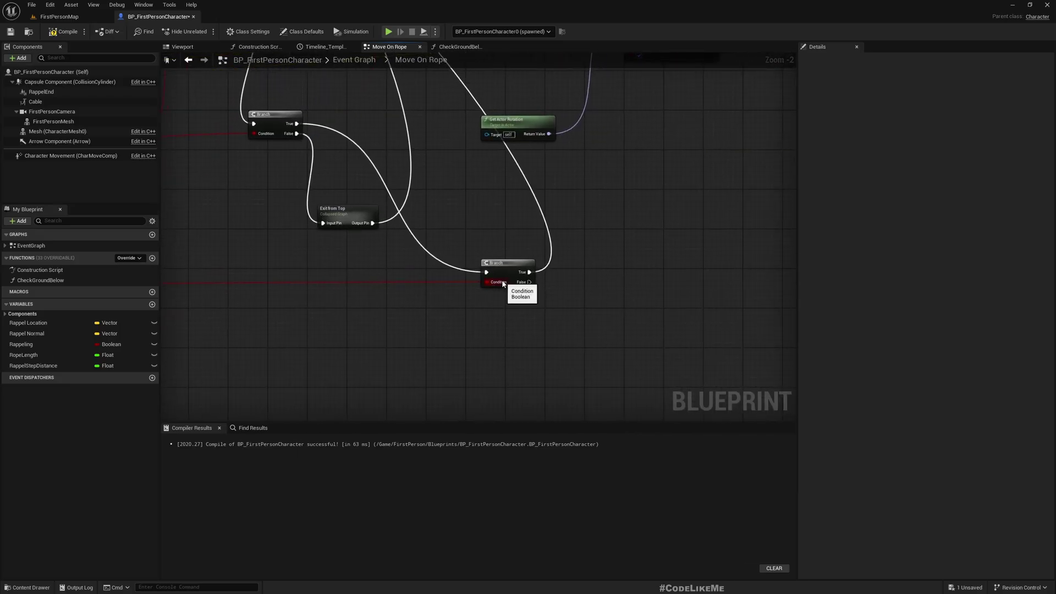
{"action": "left_click_drag", "start_coordinate": [528, 282], "coordinate": [603, 281]}
{"action": "right_click_drag", "start_coordinate": [493, 315], "coordinate": [429, 317]}
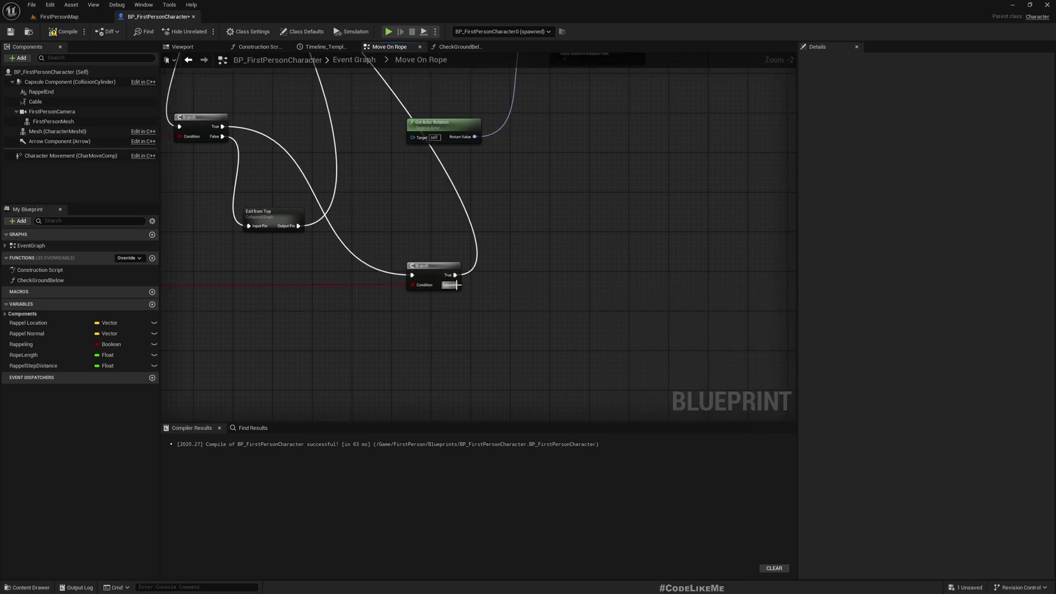
{"action": "left_click_drag", "start_coordinate": [456, 284], "coordinate": [526, 280]}
{"action": "type", "text": "toggle"}
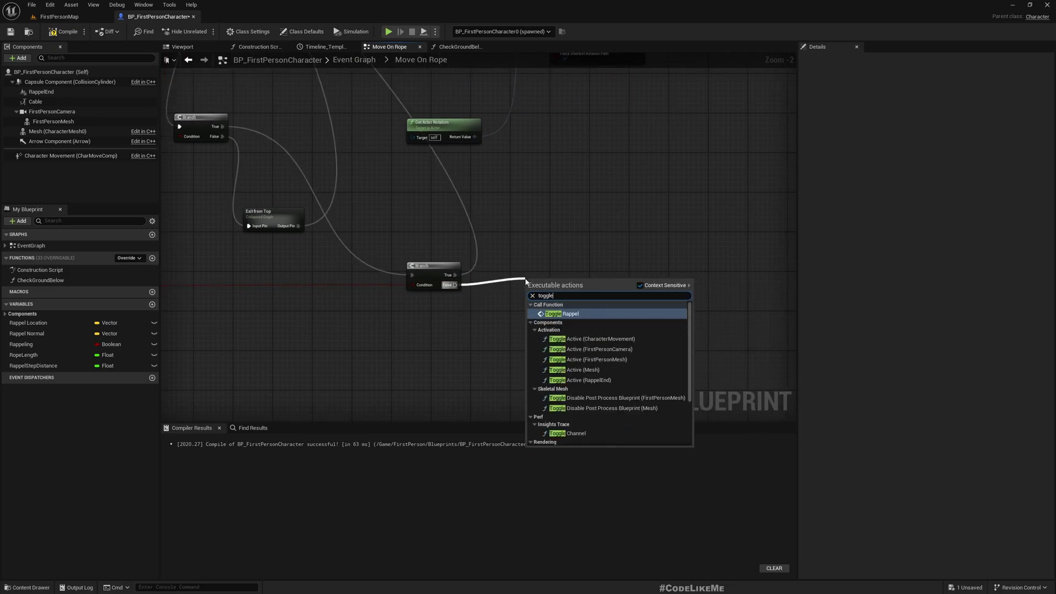
{"action": "key", "text": "Return"}
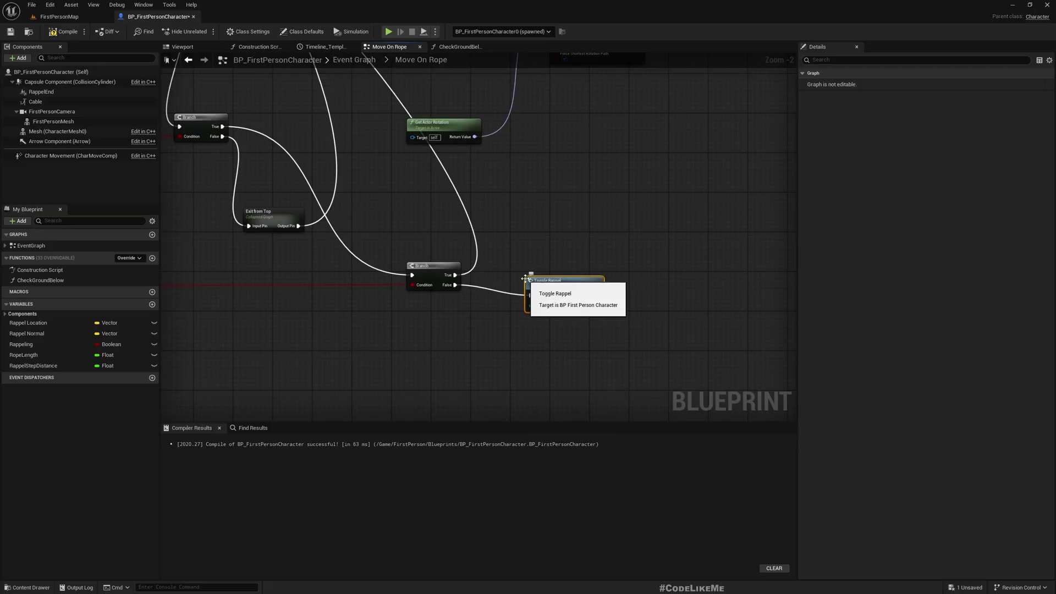
{"action": "left_click_drag", "start_coordinate": [587, 292], "coordinate": [555, 285]}
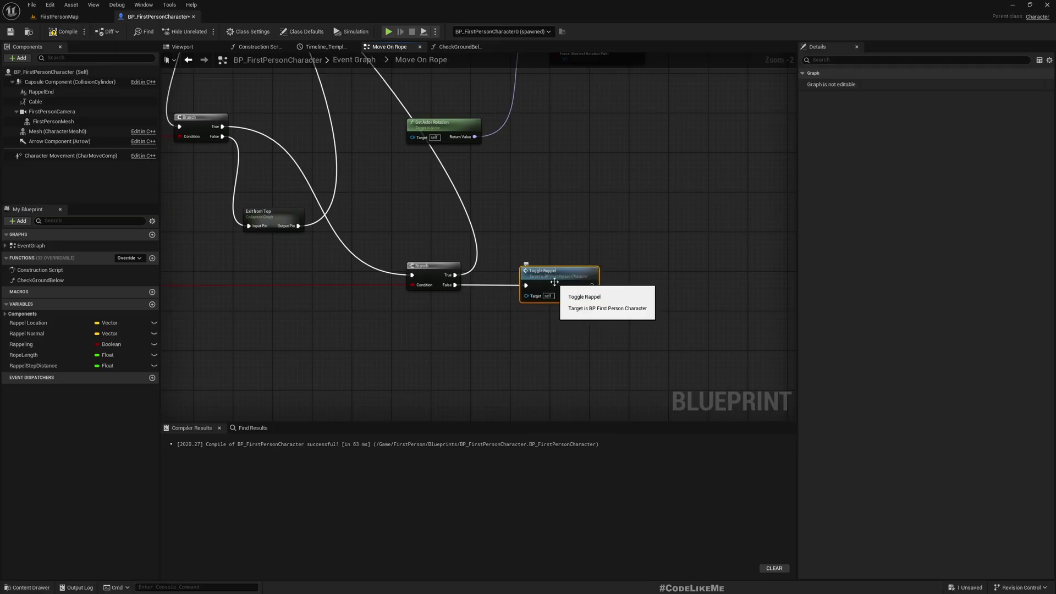
Open the Exit From Top collapsed graph and inspect its nodes
{"action": "double_click", "coordinate": [283, 216]}
{"action": "scroll", "coordinate": [598, 261], "scroll_direction": "up", "scroll_amount": 3}
{"action": "right_click_drag", "start_coordinate": [598, 262], "coordinate": [494, 236]}
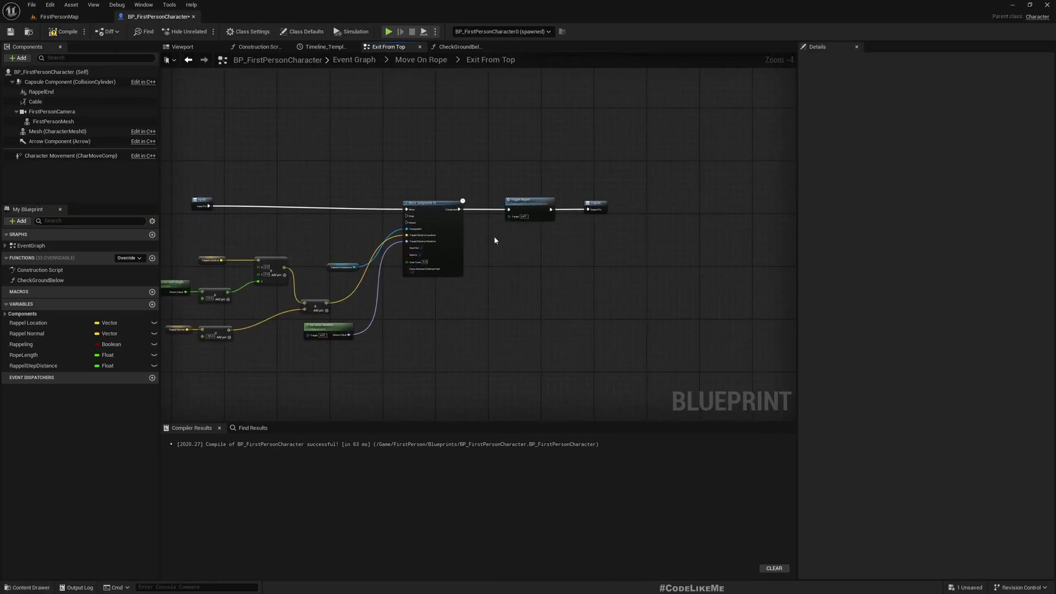
{"action": "mouse_move", "coordinate": [360, 322]}
{"action": "right_mouse_down"}
{"action": "mouse_move", "coordinate": [503, 248]}
{"action": "mouse_move", "coordinate": [644, 155]}
{"action": "mouse_move", "coordinate": [632, 196]}
{"action": "mouse_move", "coordinate": [532, 227]}
{"action": "right_mouse_up"}
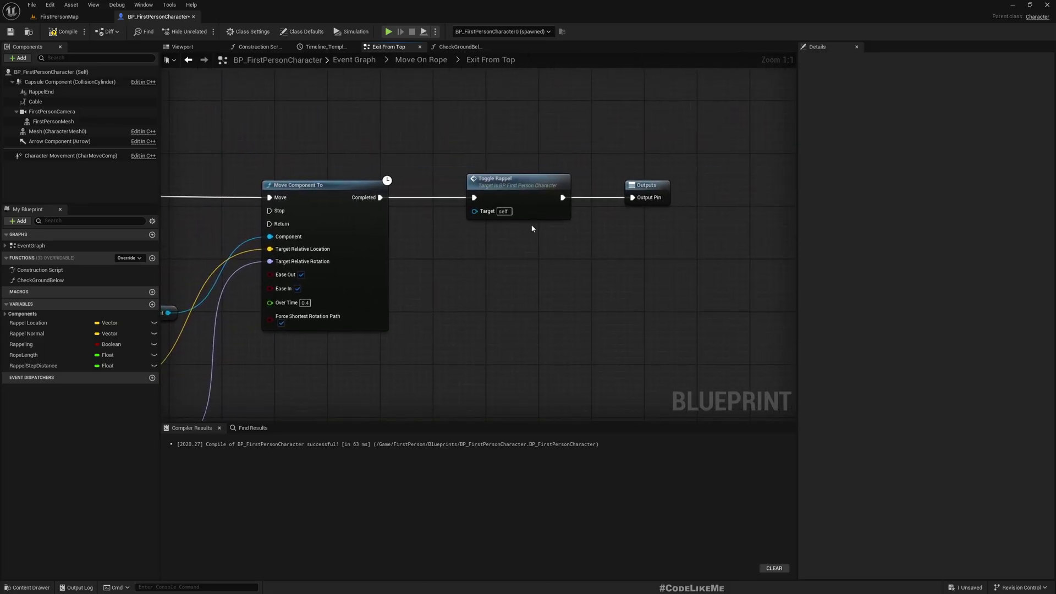
Connect Toggle Rappel's exec output to the top execution line in Move On Rope
{"action": "left_click", "coordinate": [422, 60]}
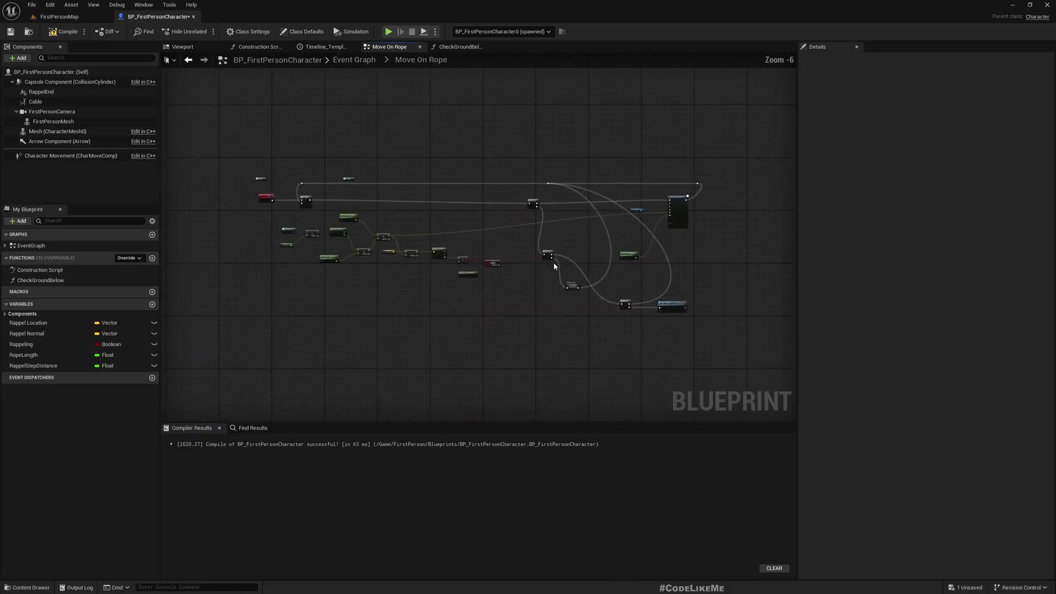
{"action": "scroll", "coordinate": [598, 333], "scroll_direction": "up", "scroll_amount": 3}
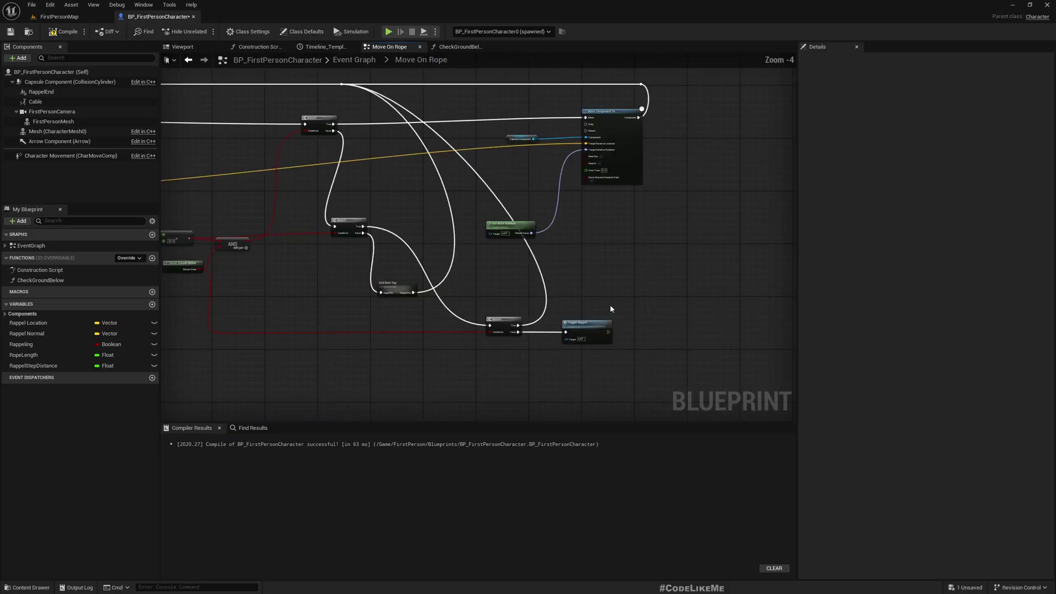
{"action": "left_click_drag", "start_coordinate": [609, 332], "coordinate": [617, 293]}
{"action": "left_click", "coordinate": [345, 86]}
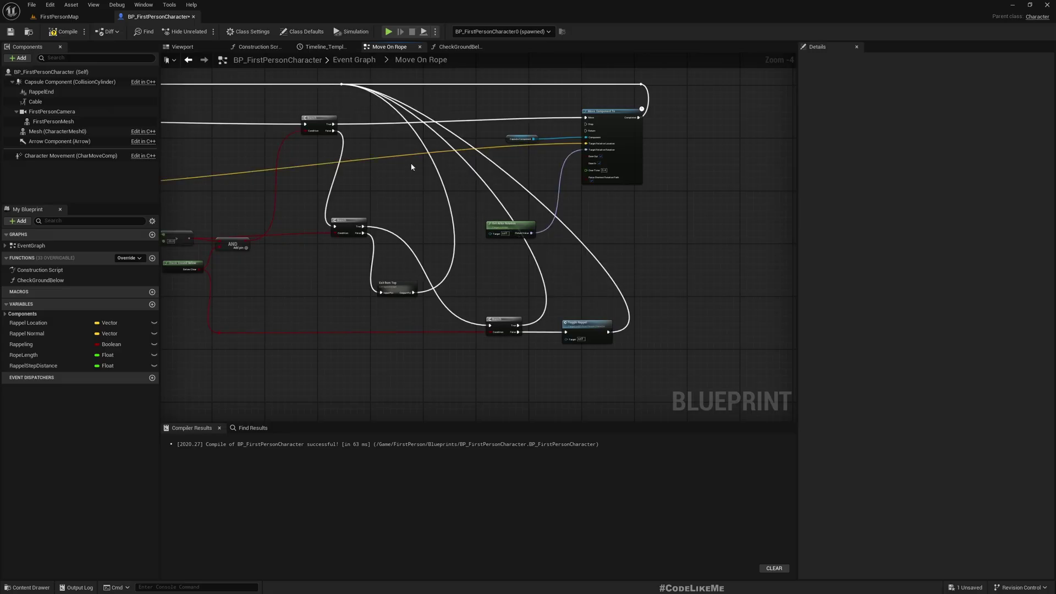
Compile the blueprint and play-test the rope again, then return to the character blueprint
{"action": "mouse_move", "coordinate": [355, 132]}
{"action": "right_mouse_down"}
{"action": "mouse_move", "coordinate": [641, 244]}
{"action": "mouse_move", "coordinate": [455, 247]}
{"action": "right_mouse_up"}
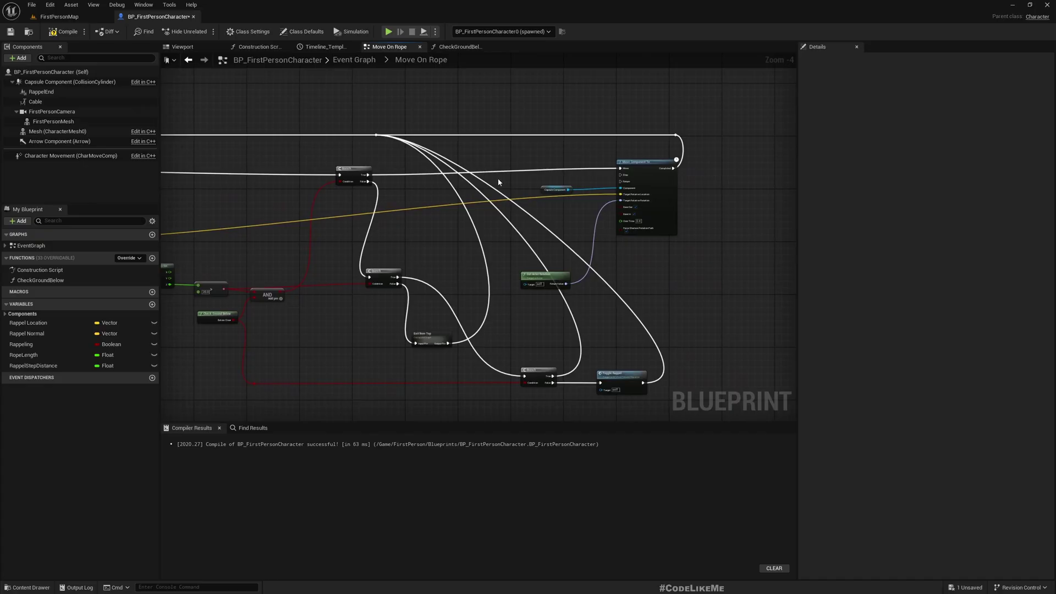
{"action": "right_click_drag", "start_coordinate": [494, 294], "coordinate": [583, 227]}
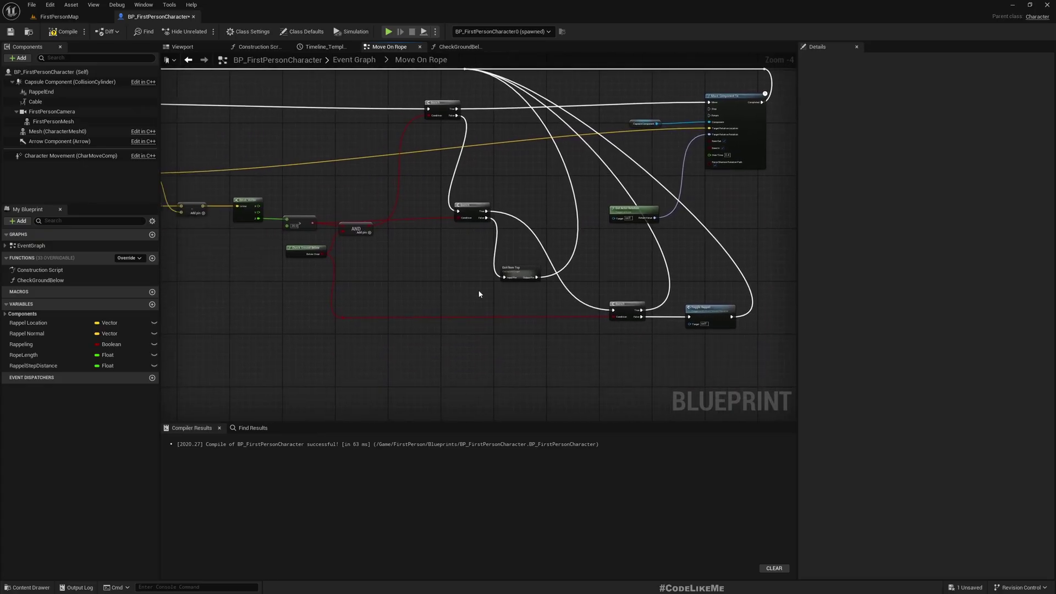
{"action": "scroll", "coordinate": [480, 294], "scroll_direction": "up", "scroll_amount": 2}
{"action": "right_click_drag", "start_coordinate": [426, 292], "coordinate": [434, 273]}
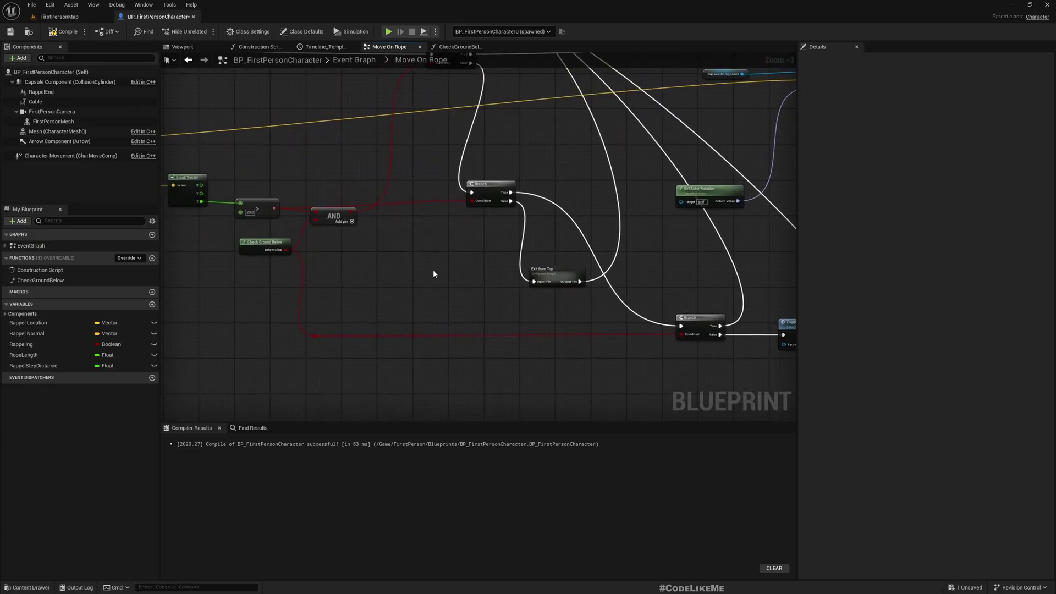
{"action": "left_click", "coordinate": [58, 16]}
{"action": "key", "text": "alt+p"}
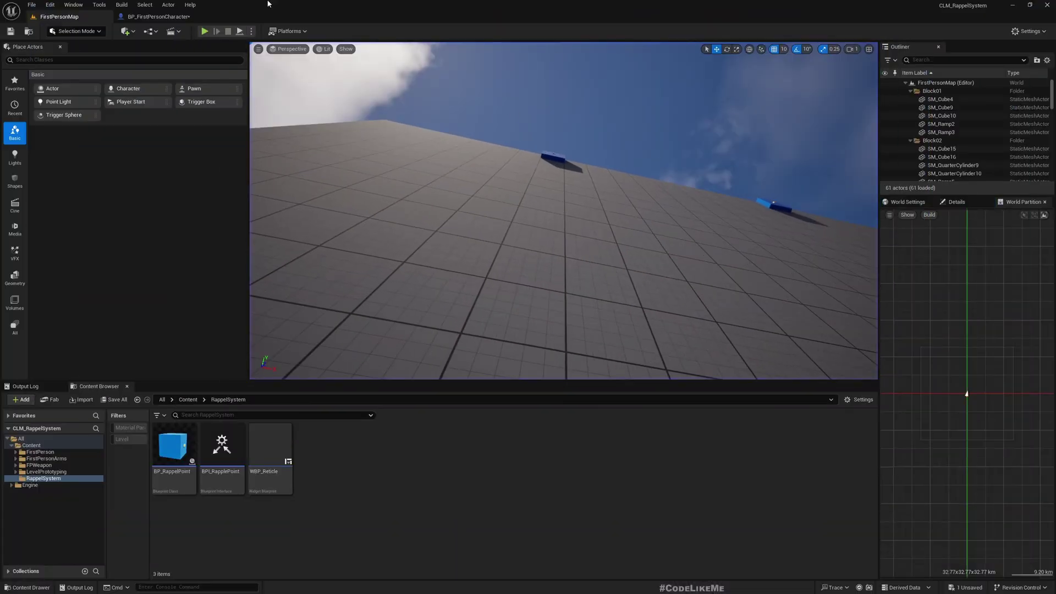
{"action": "left_click", "coordinate": [157, 17]}
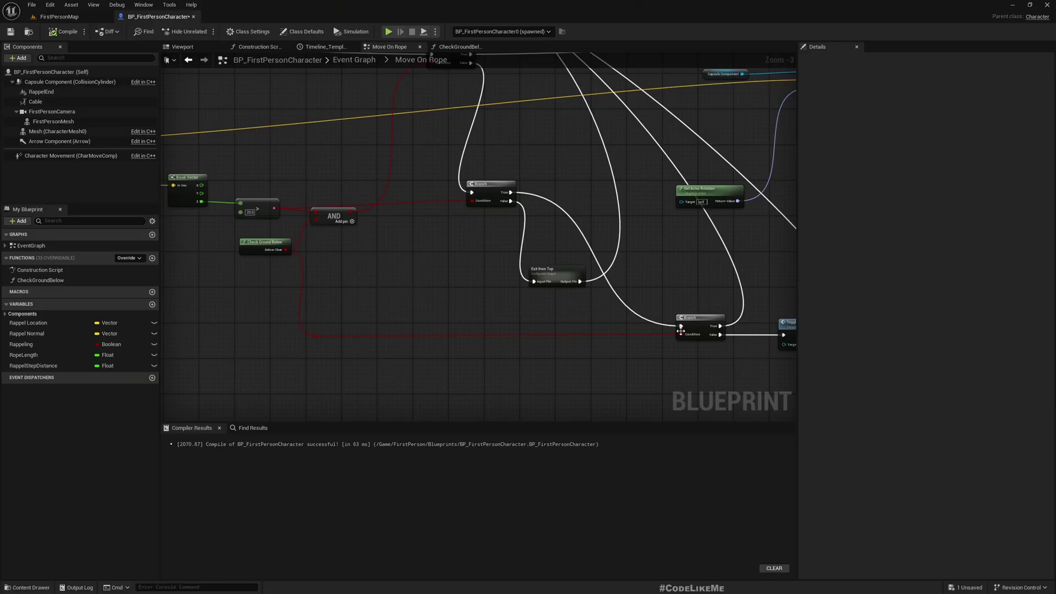
{"action": "scroll", "coordinate": [536, 272], "scroll_direction": "up", "scroll_amount": 2}
In CheckGroundBelow, replace the Y-value > node with a >= node driving the Branch condition
{"action": "right_click_drag", "start_coordinate": [660, 272], "coordinate": [693, 278]}
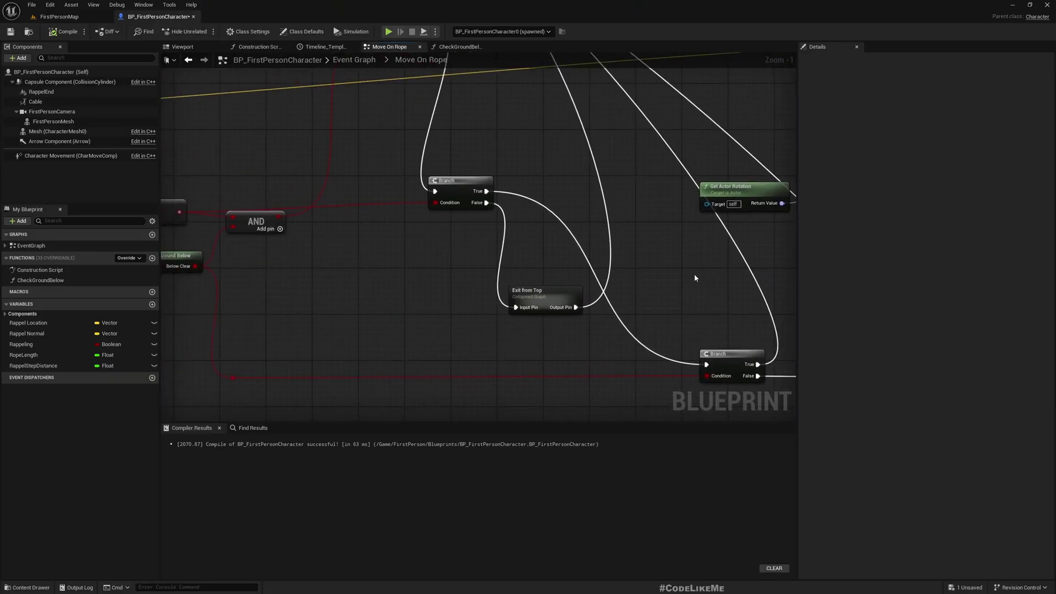
{"action": "scroll", "coordinate": [694, 277], "scroll_direction": "down", "scroll_amount": 1}
{"action": "double_click", "coordinate": [273, 263]}
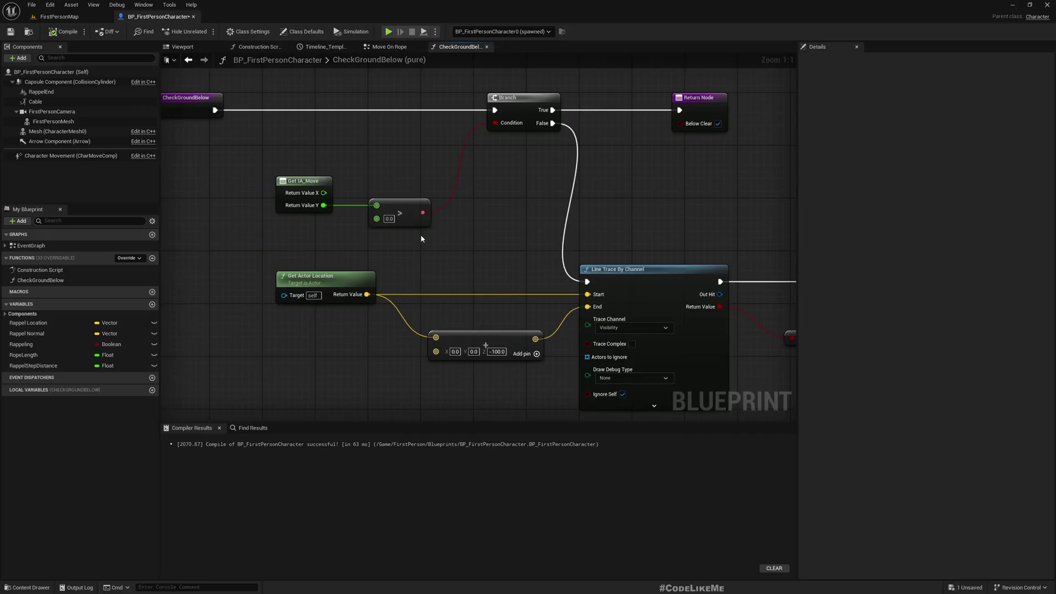
{"action": "left_click_drag", "start_coordinate": [324, 205], "coordinate": [388, 245]}
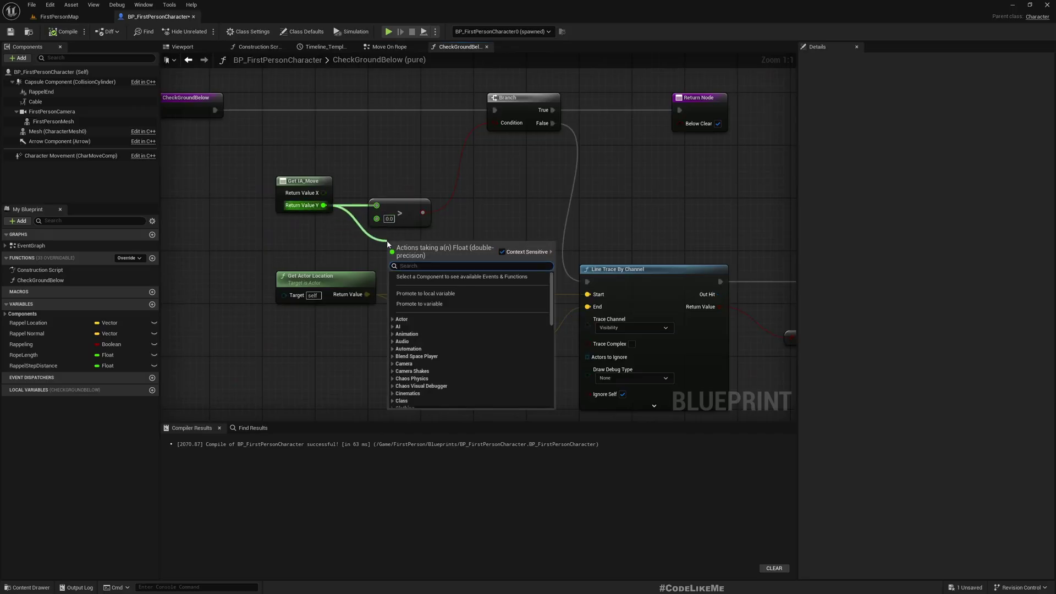
{"action": "type", "text": ">"}
{"action": "key", "text": "Return"}
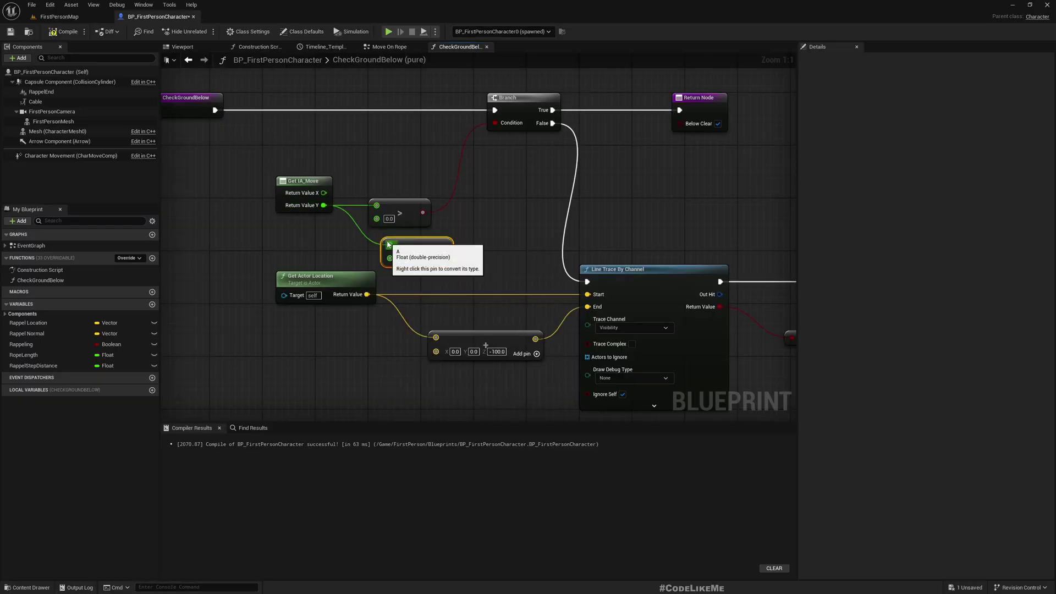
{"action": "left_click_drag", "start_coordinate": [446, 252], "coordinate": [496, 124]}
{"action": "key", "text": "Delete"}
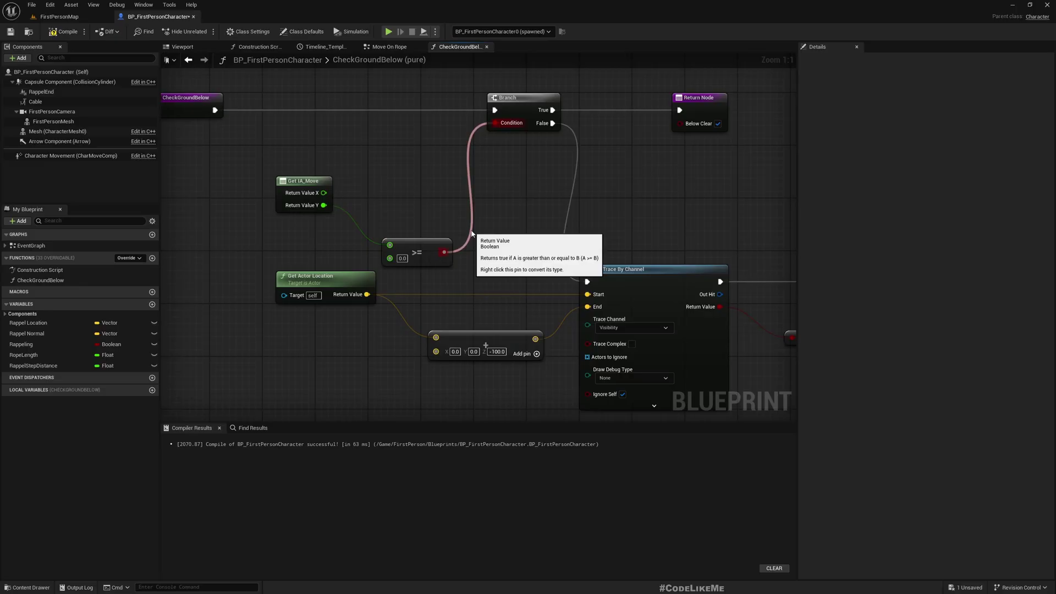
{"action": "left_click_drag", "start_coordinate": [412, 250], "coordinate": [399, 220]}
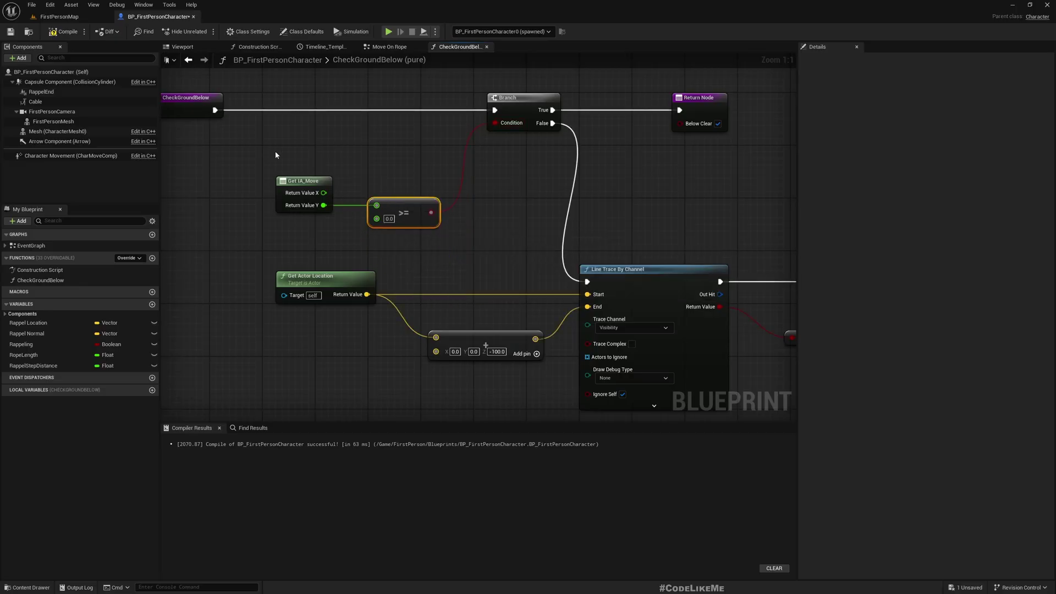
Compile the updated ground check and play-test climbing the wall with blue rappel points
{"action": "left_click", "coordinate": [59, 17]}
{"action": "key", "text": "alt+p"}
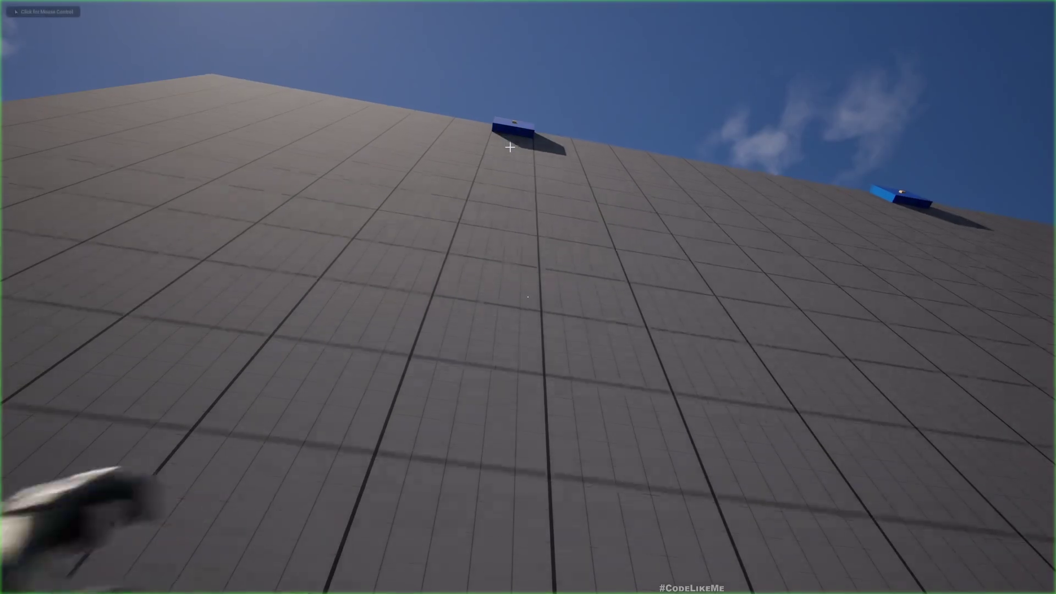
{"action": "left_click_drag", "start_coordinate": [511, 147], "coordinate": [528, 297]}
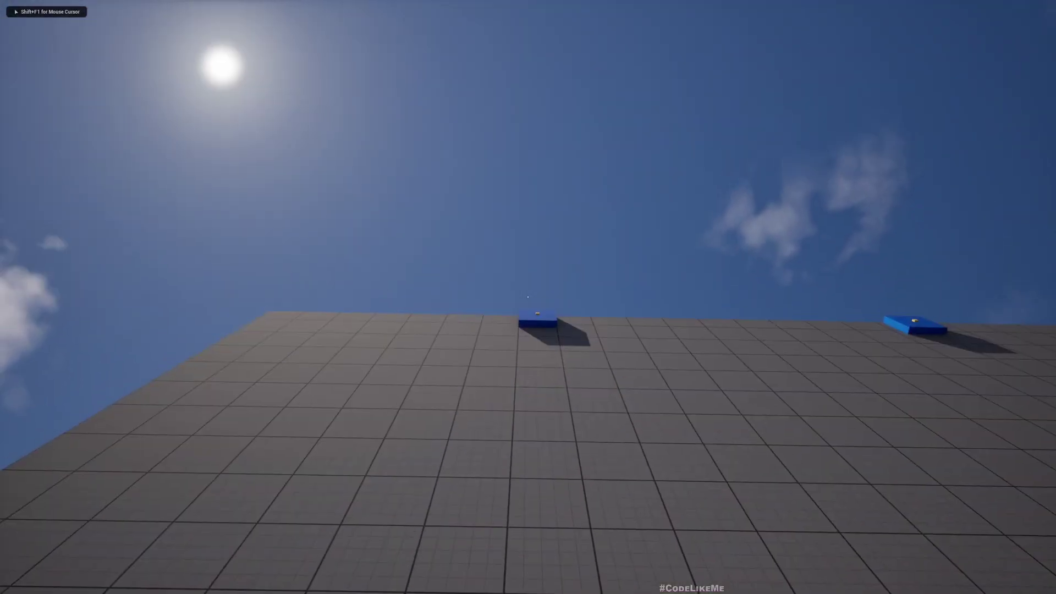
{"action": "key", "text": "w"}
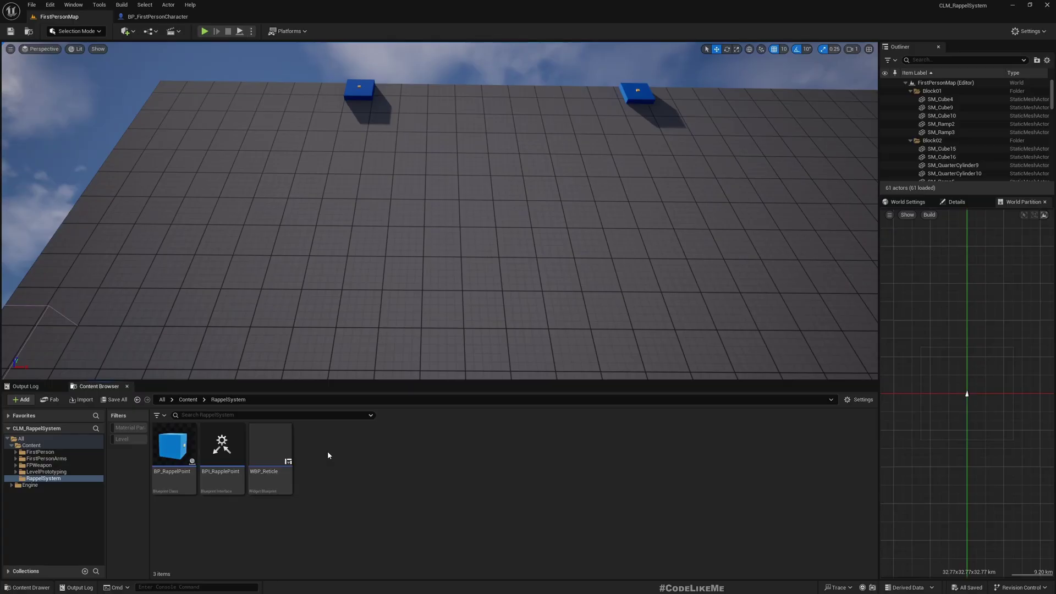
Create the M_Rope material in RappelSystem and pick a reddish-orange Base Color
{"action": "right_click", "coordinate": [328, 451]}
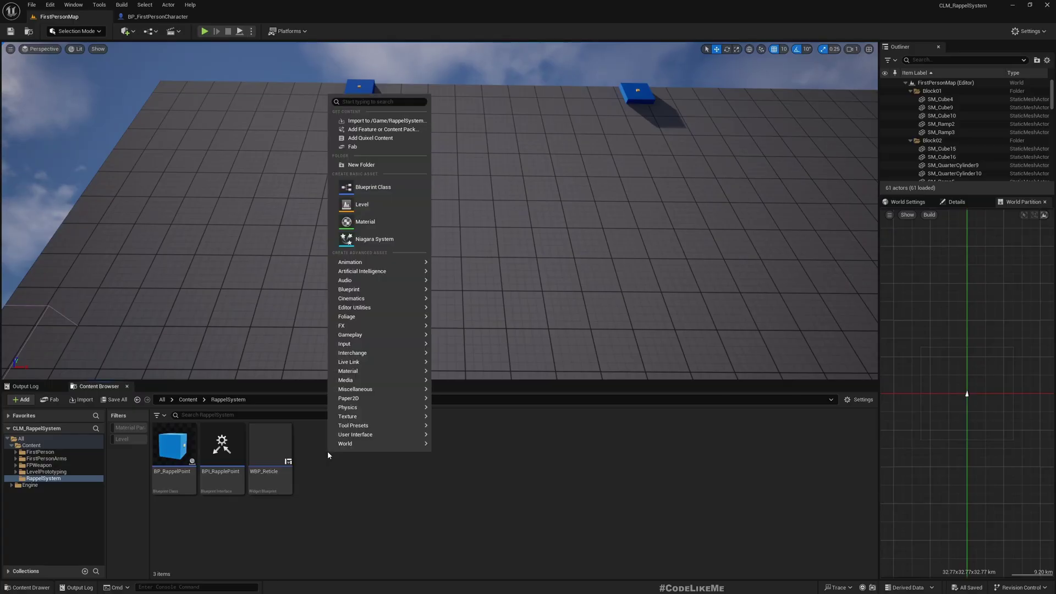
{"action": "left_click", "coordinate": [365, 221]}
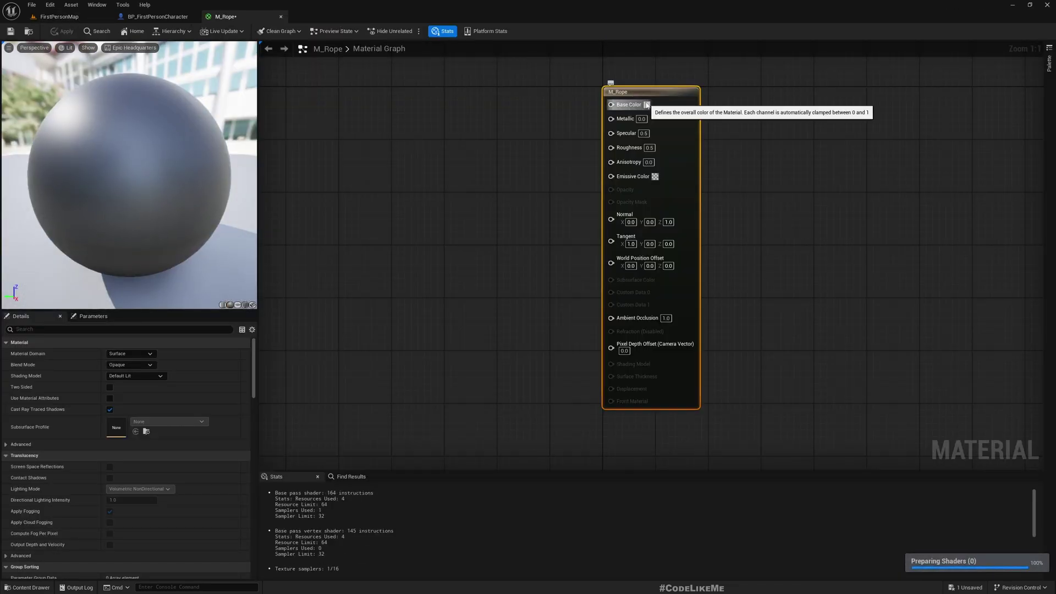
{"action": "double_click", "coordinate": [648, 105]}
{"action": "left_click_drag", "start_coordinate": [725, 192], "coordinate": [739, 193]}
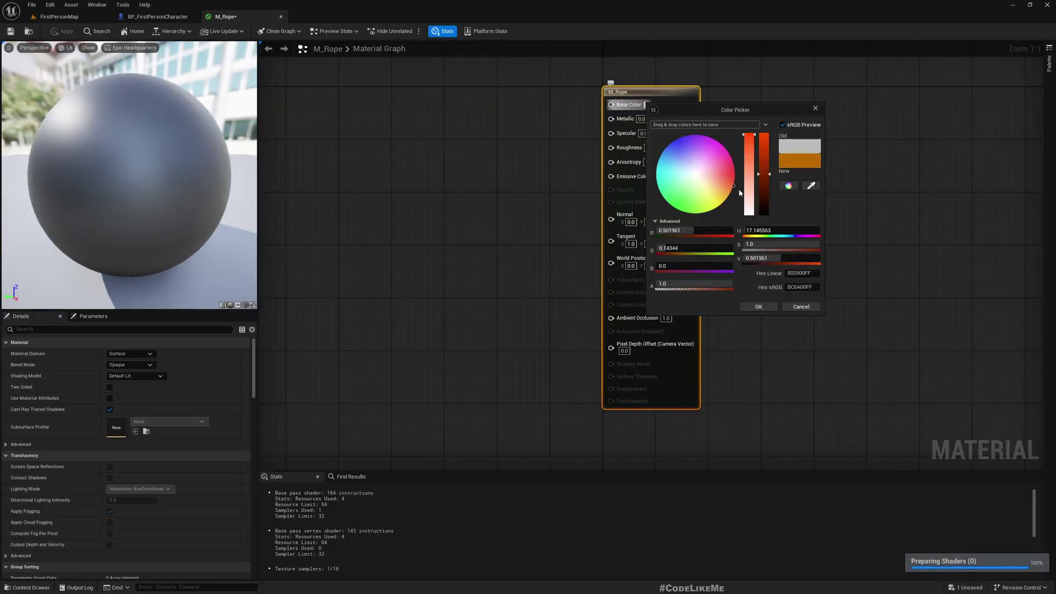
Confirm the rope colour and assign M_Rope to the Cable component's Element 0
{"action": "left_click", "coordinate": [759, 306]}
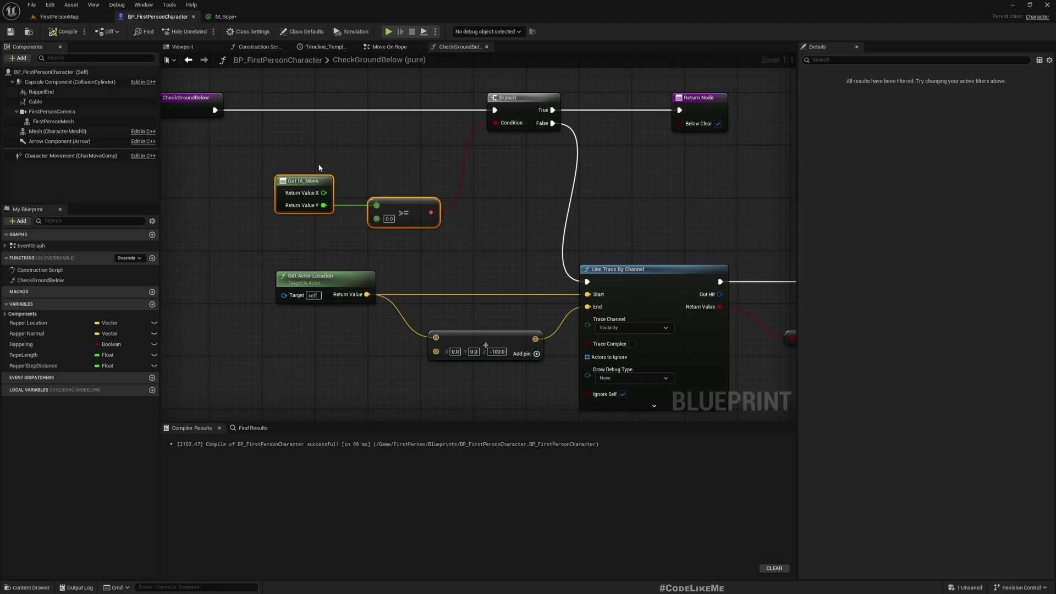
{"action": "left_click", "coordinate": [60, 82]}
{"action": "left_click", "coordinate": [36, 101]}
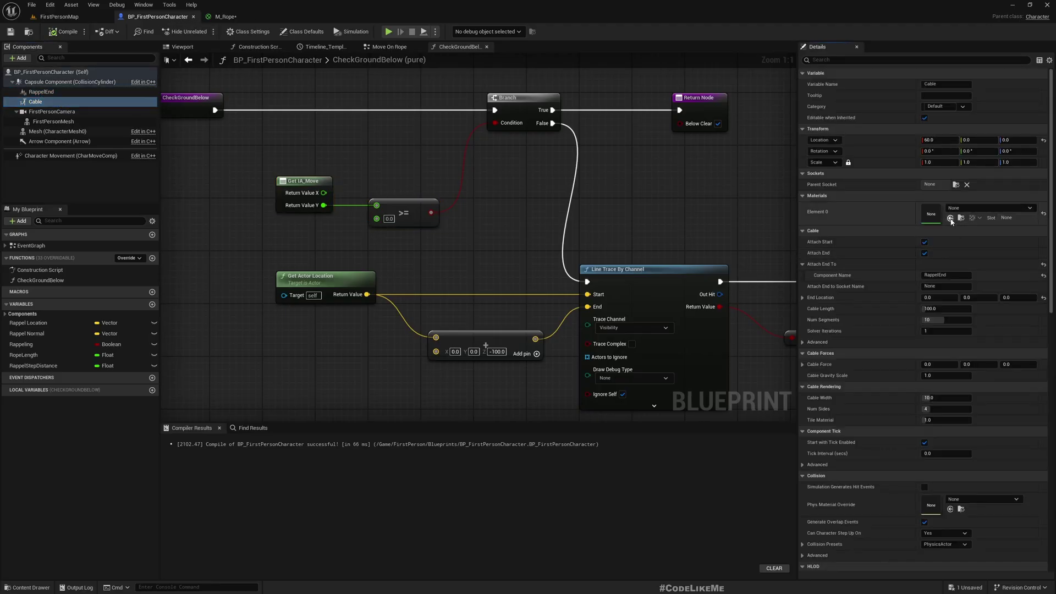
{"action": "left_click", "coordinate": [183, 47]}
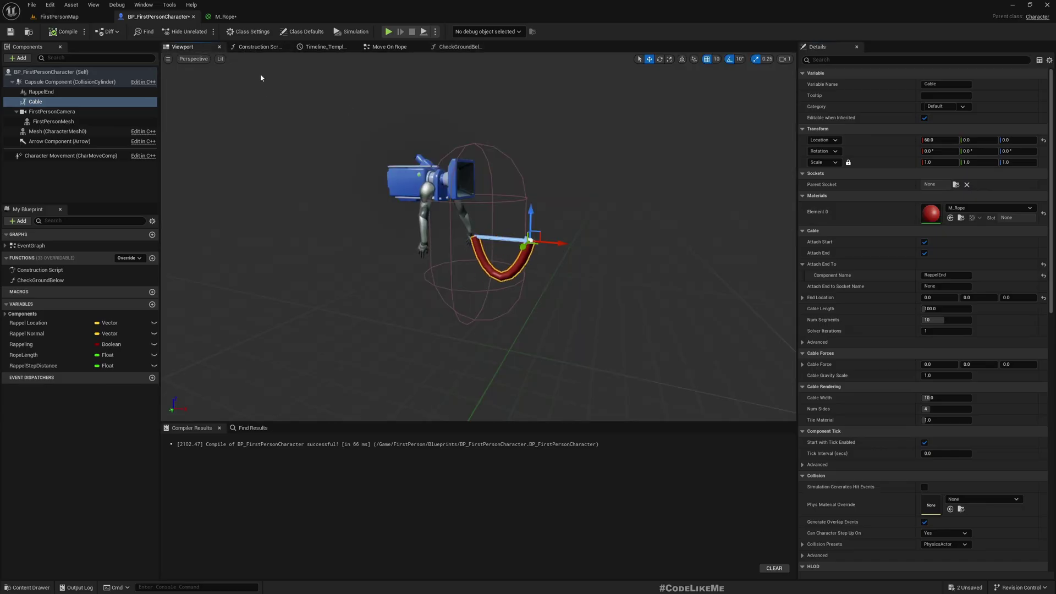
Play the level in an enlarged view to see the red rope
{"action": "left_click", "coordinate": [58, 17]}
{"action": "right_click_drag", "start_coordinate": [495, 207], "coordinate": [439, 156]}
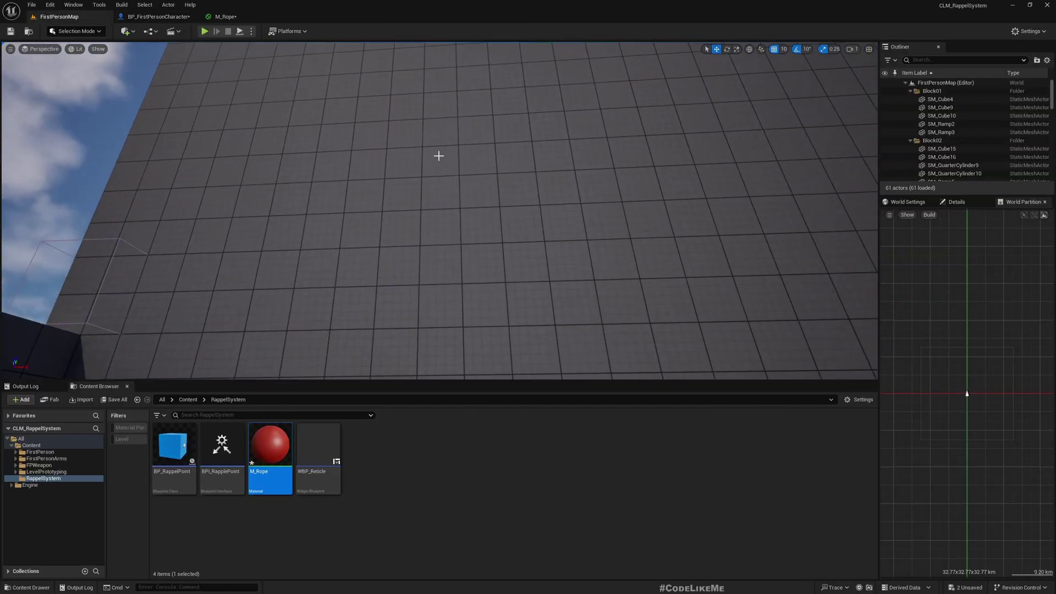
{"action": "key", "text": "F11"}
{"action": "key", "text": "alt+p"}
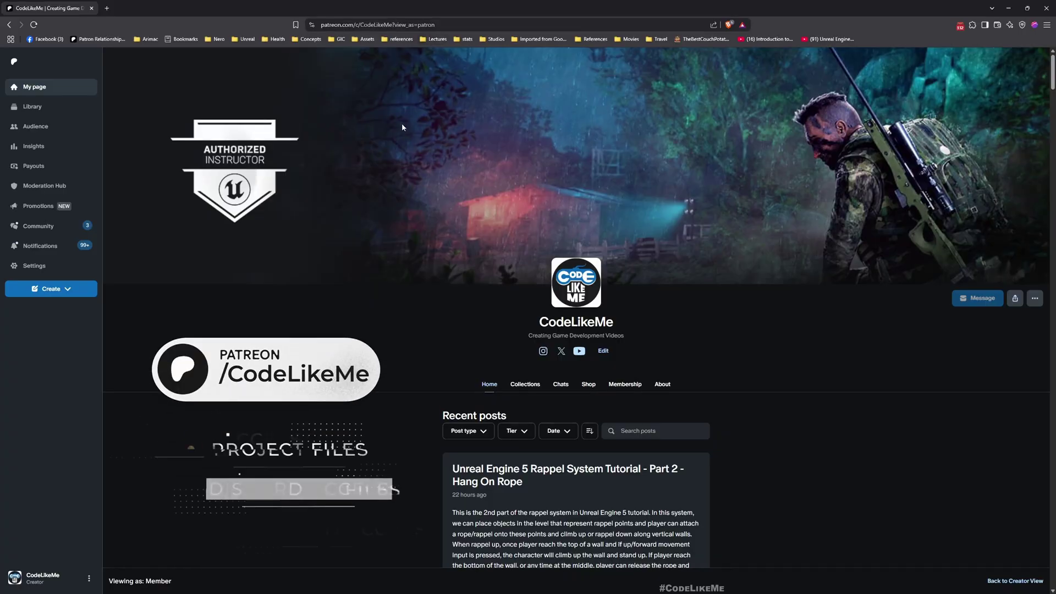
{"action": "scroll", "coordinate": [382, 131], "scroll_direction": "down", "scroll_amount": 3}
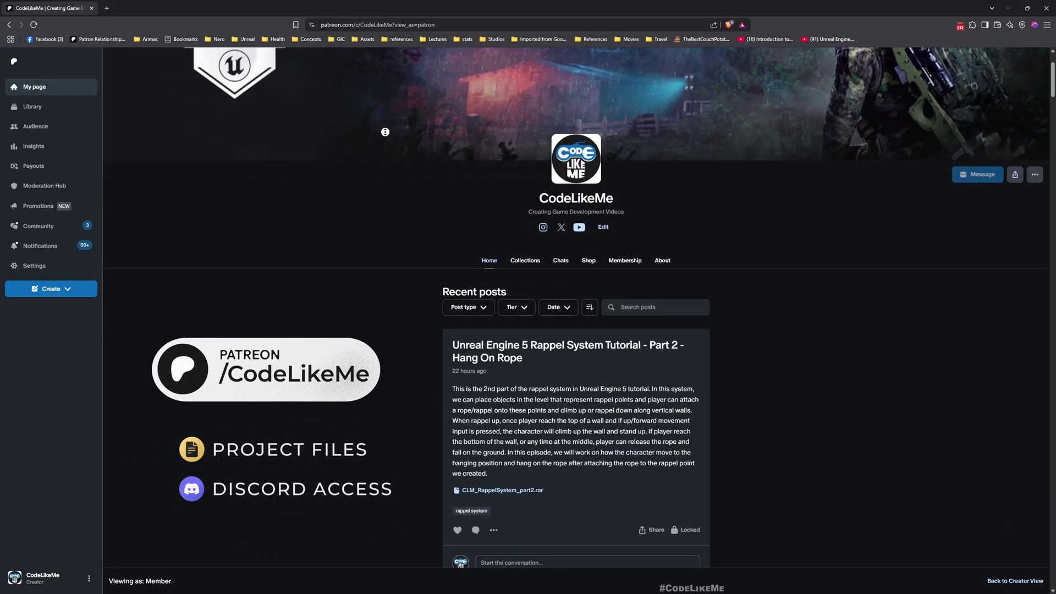